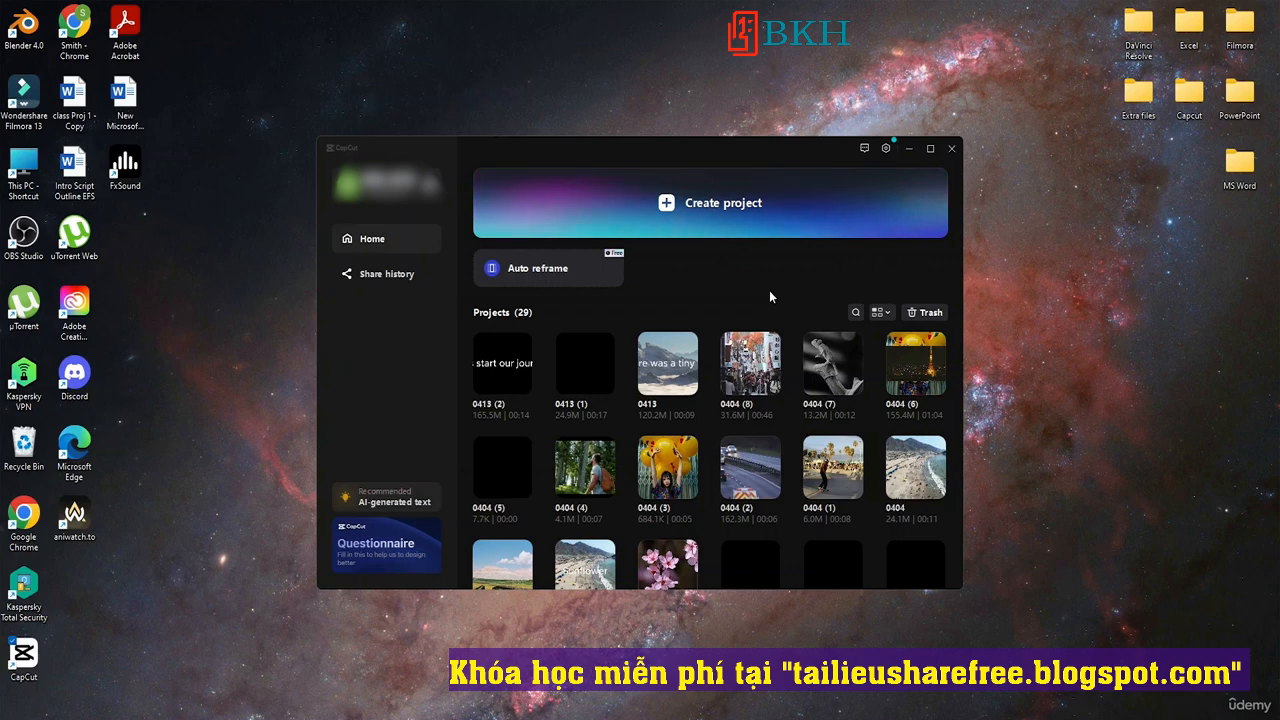
# In the application's editing settings, try the Default (-23 LUFS) target loudness, then set it to YouTube (-14 LUFS).
pyautogui.click(883, 150)
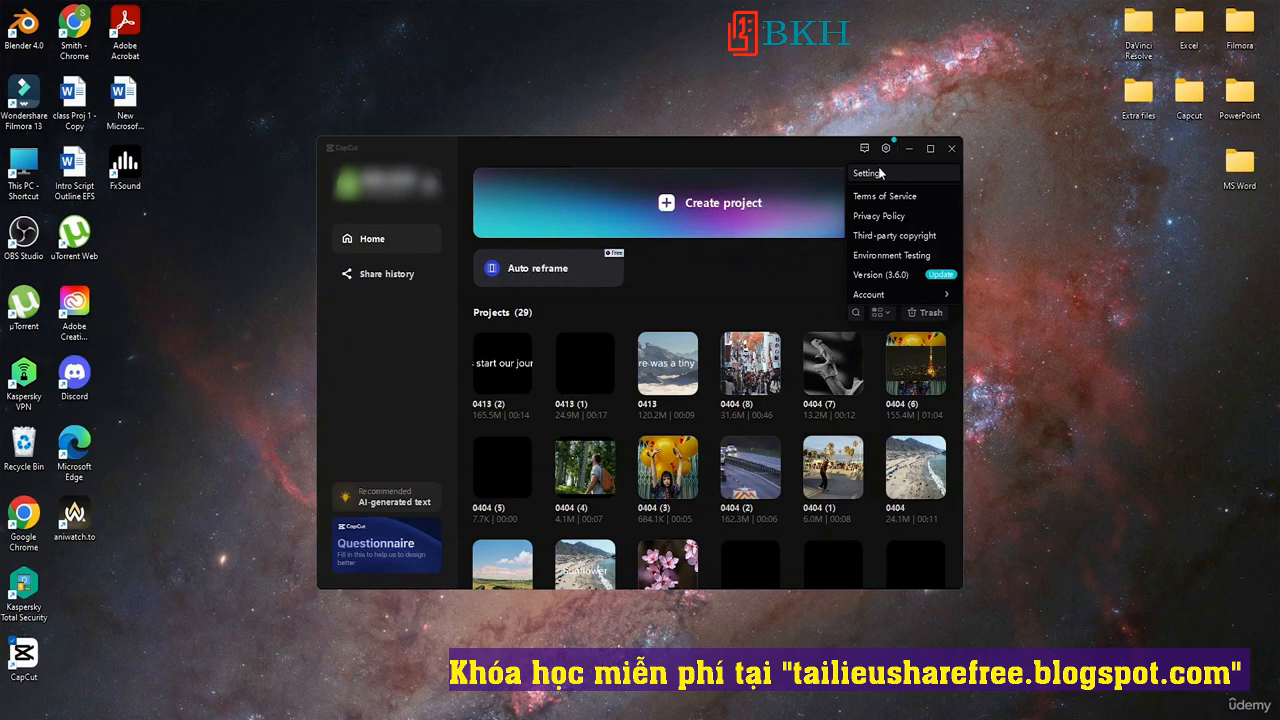
pyautogui.click(868, 173)
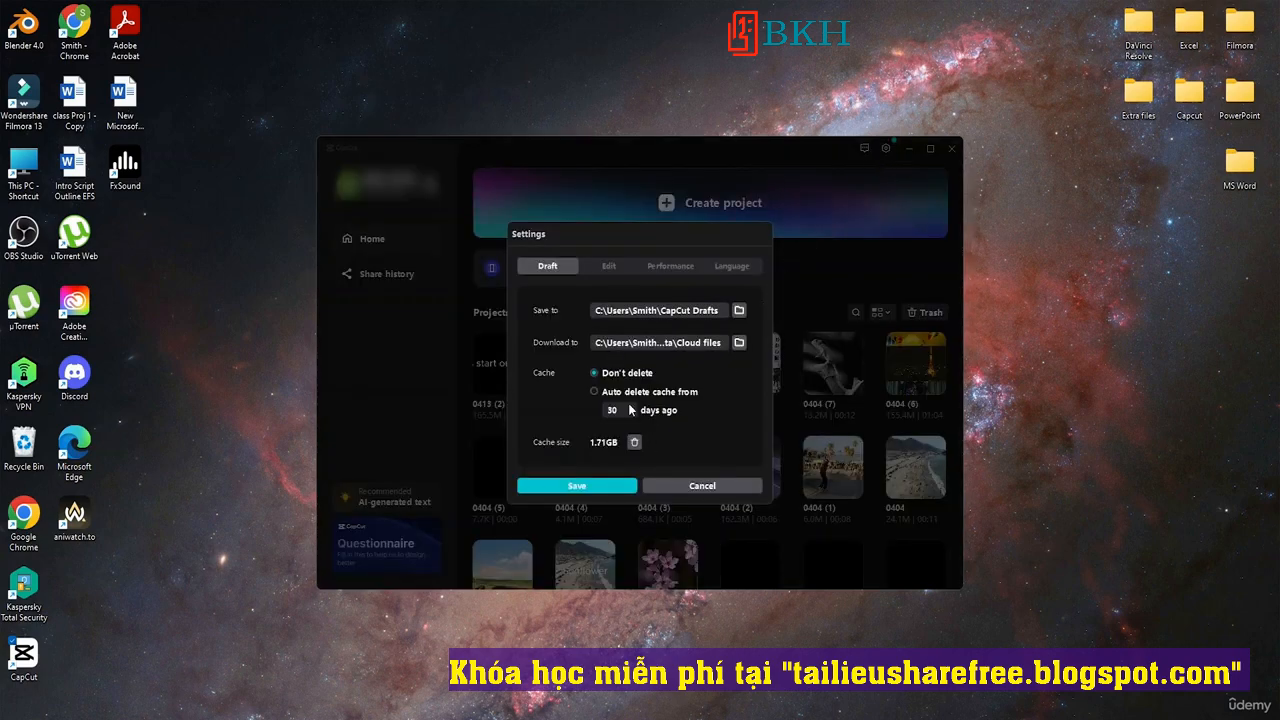
pyautogui.click(605, 265)
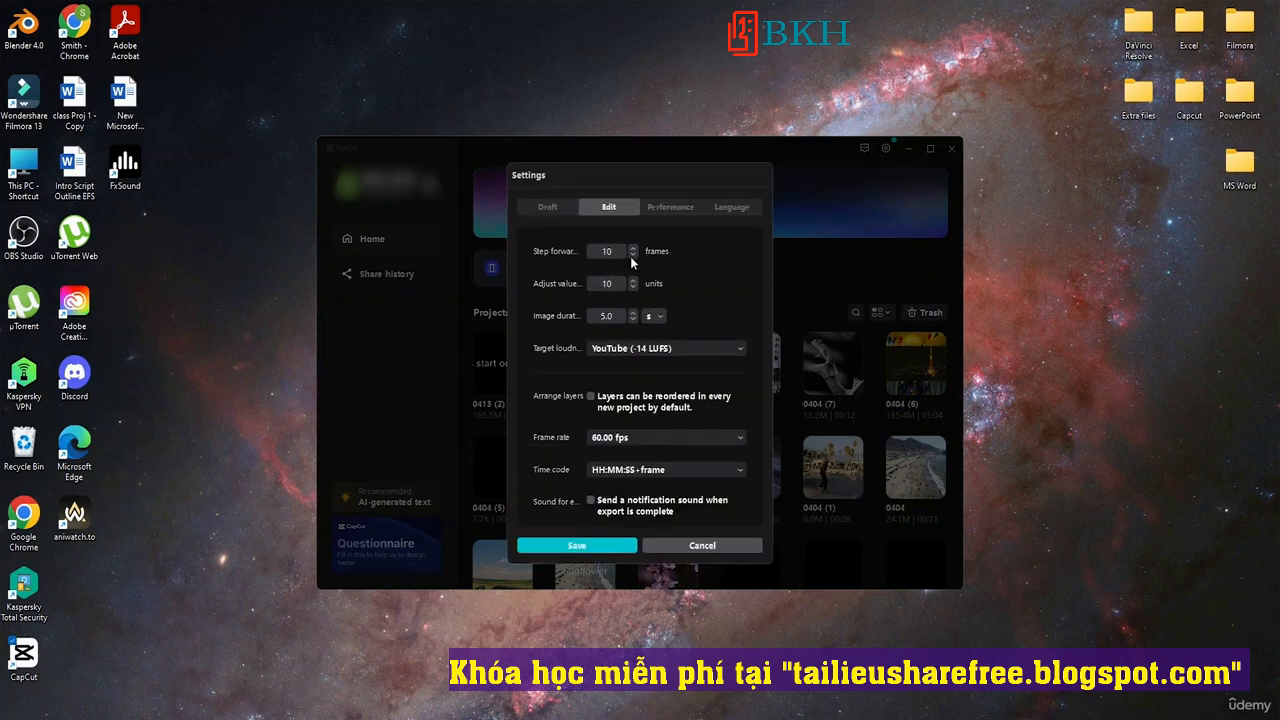
pyautogui.click(732, 352)
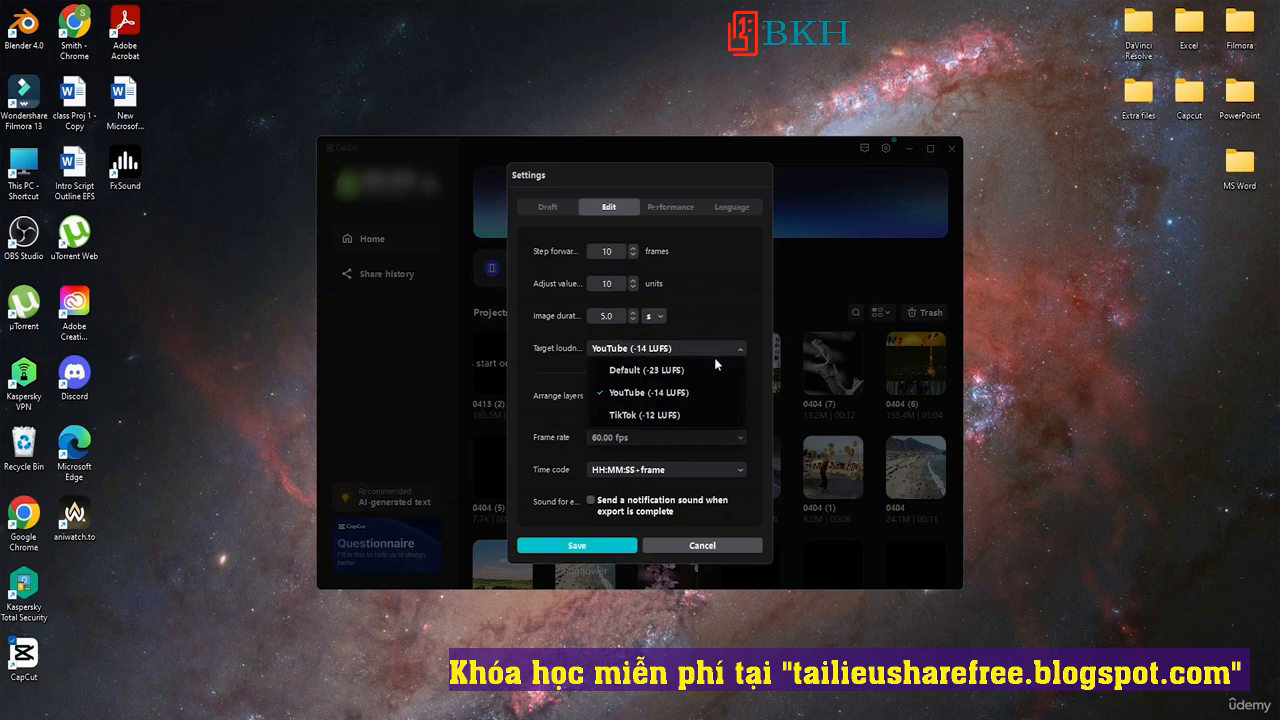
pyautogui.click(679, 373)
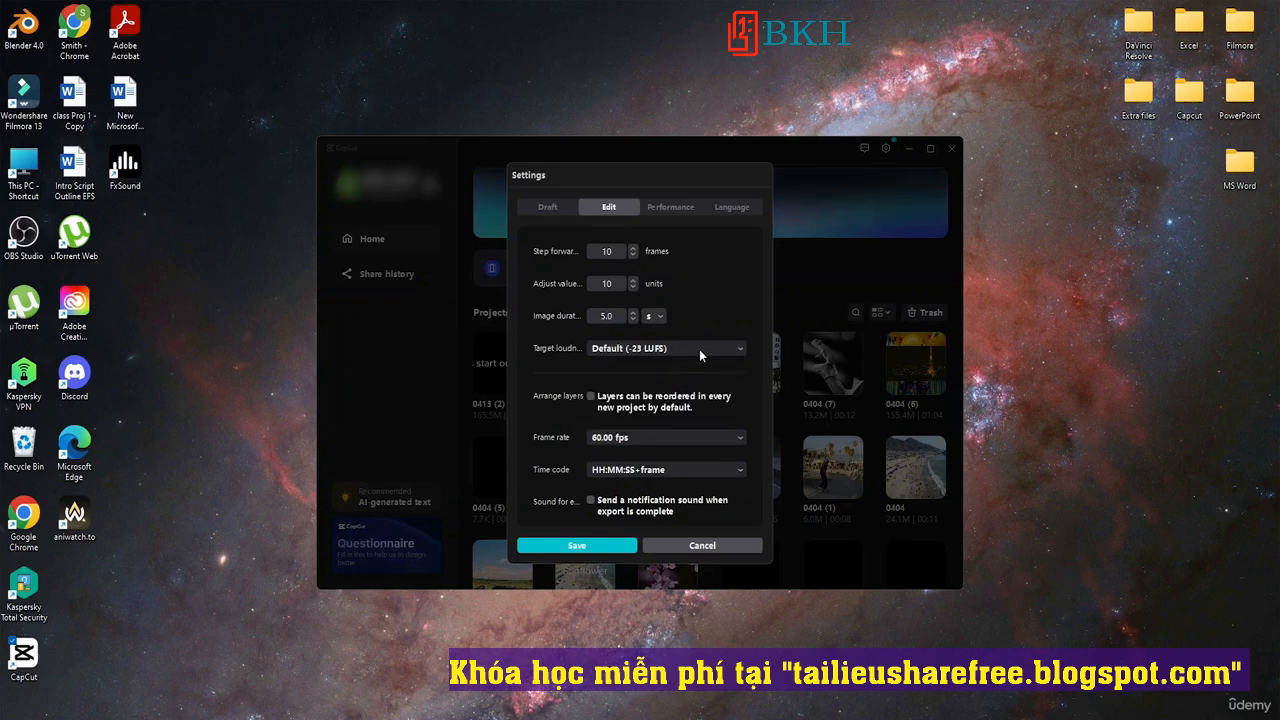
pyautogui.click(699, 349)
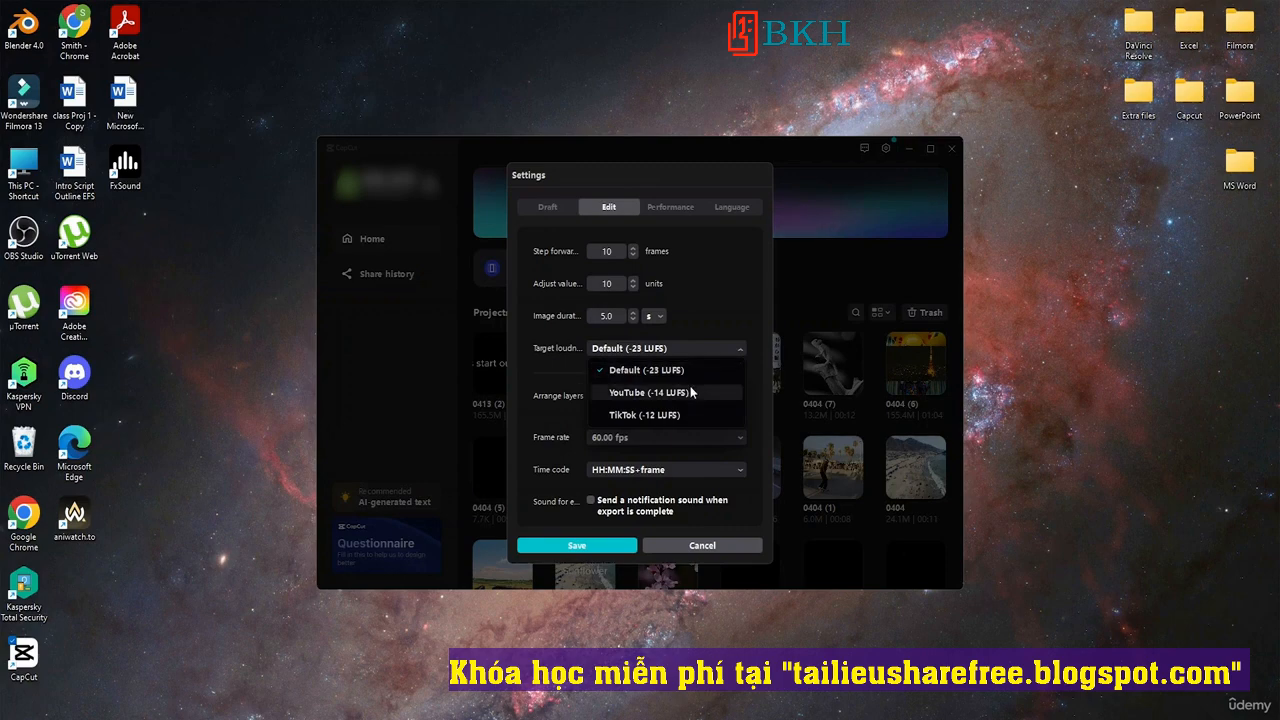
pyautogui.click(677, 395)
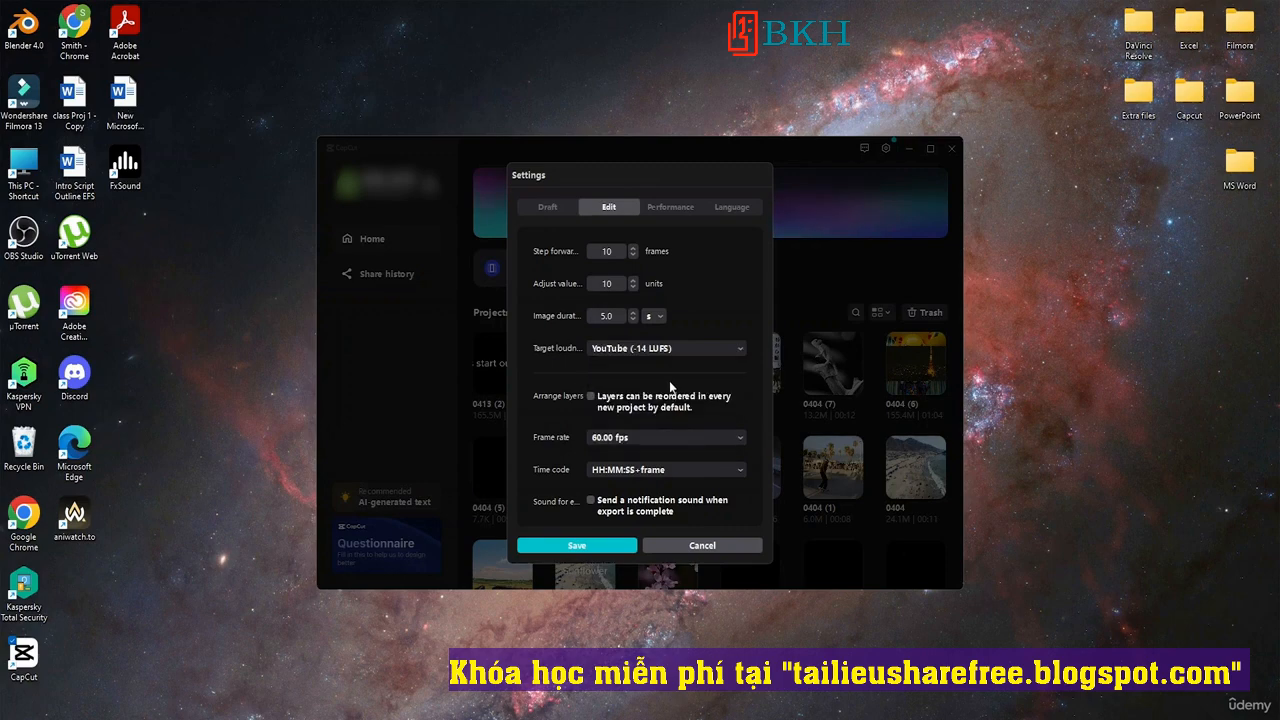
# Review the frame rate choices and the performance and language settings, and save the settings.
pyautogui.click(630, 439)
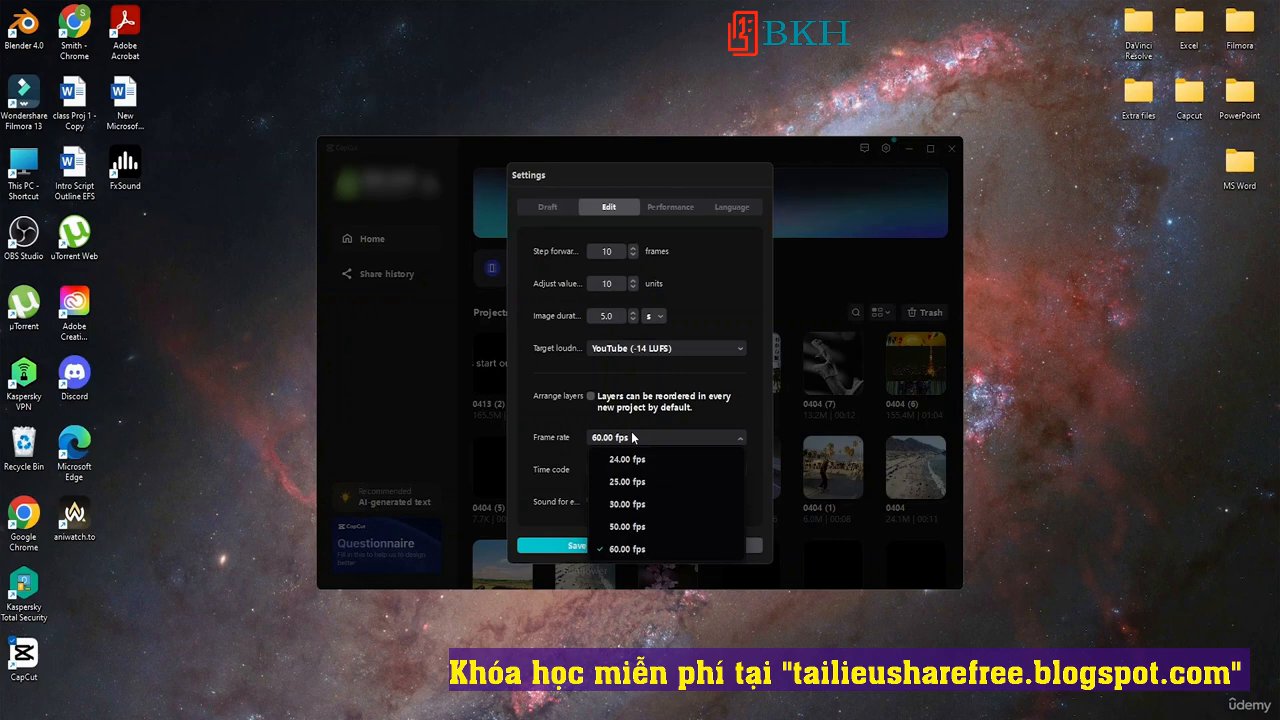
pyautogui.click(634, 437)
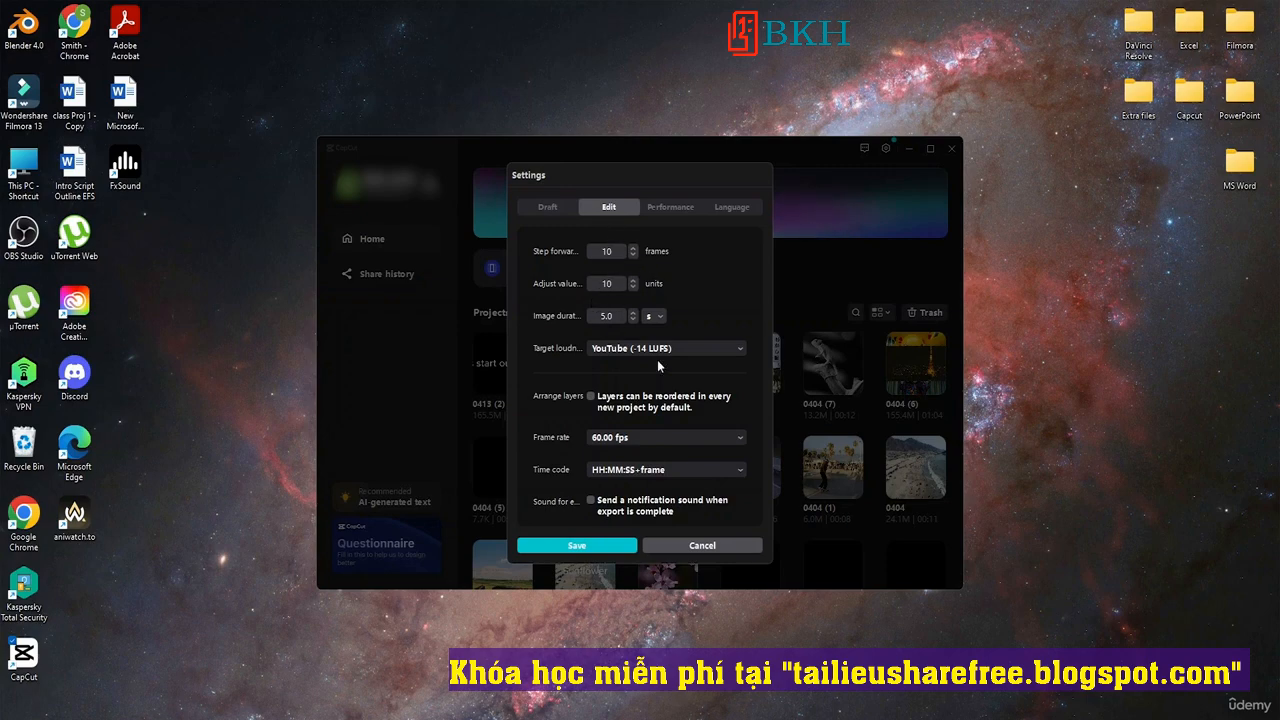
pyautogui.click(683, 208)
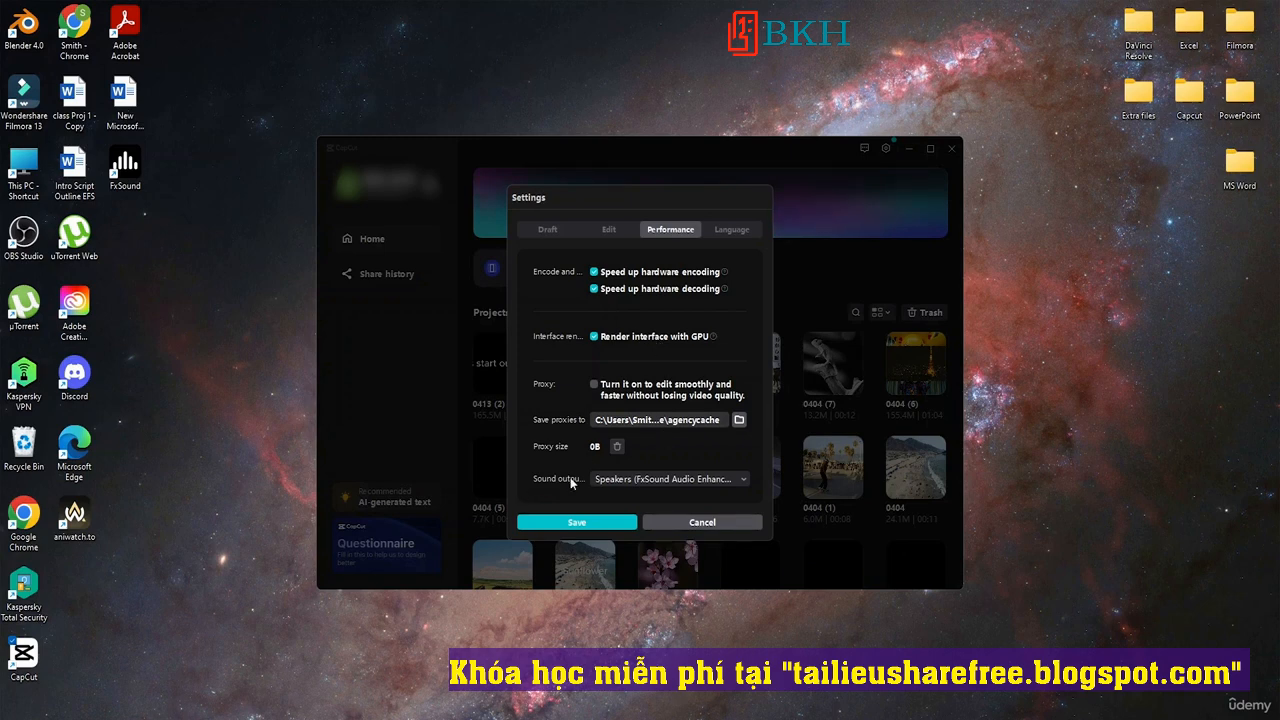
pyautogui.click(724, 229)
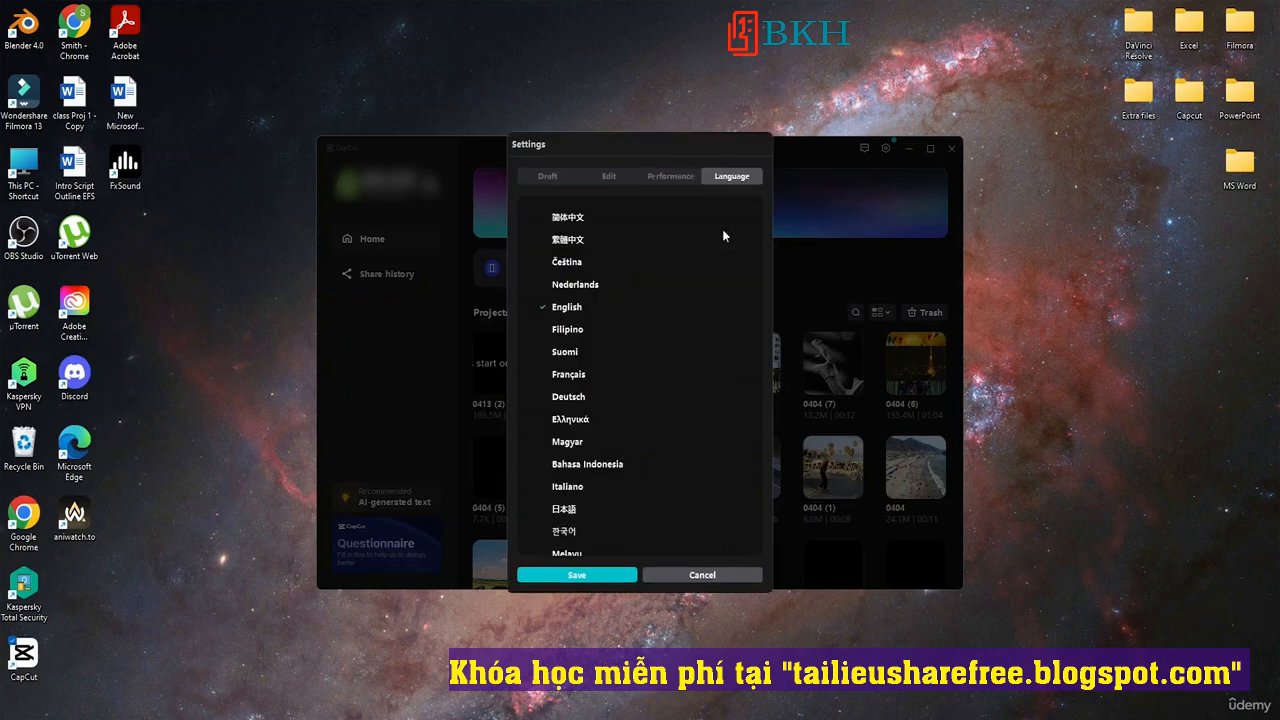
pyautogui.click(603, 575)
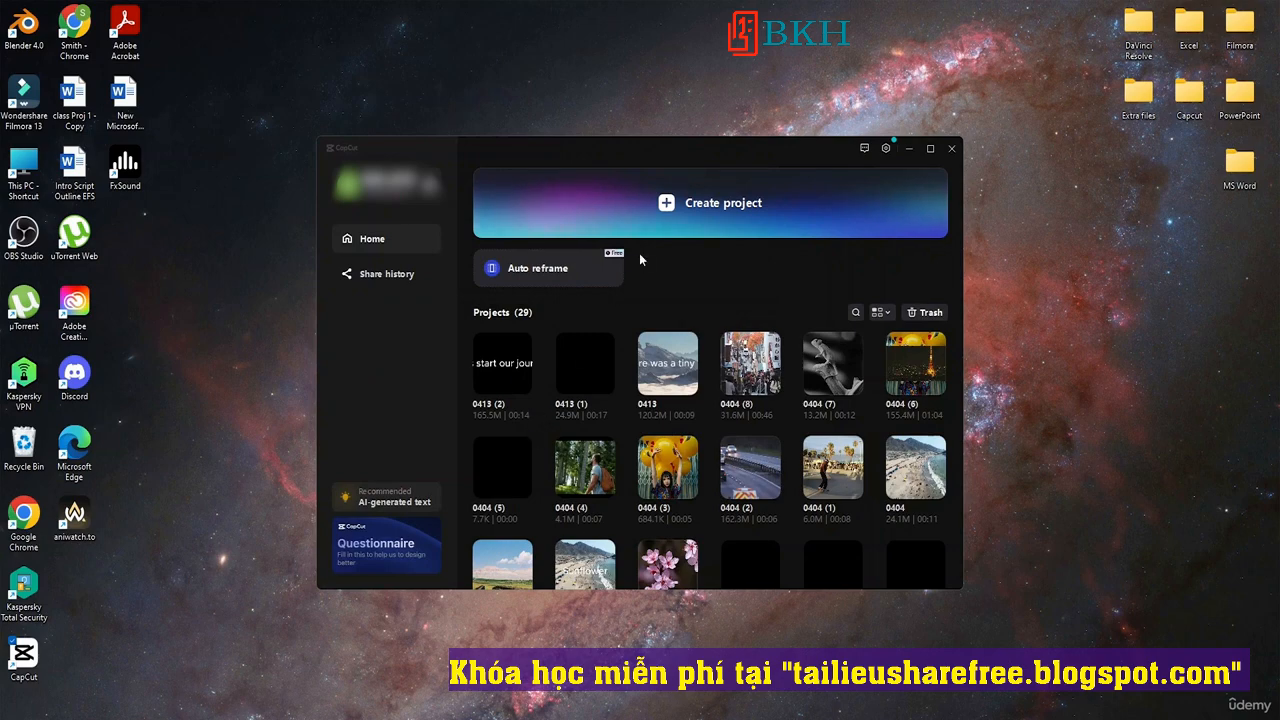
# Create a new project and import the trail video from the Resource folder inside the Desktop's Capcut folder.
pyautogui.click(699, 207)
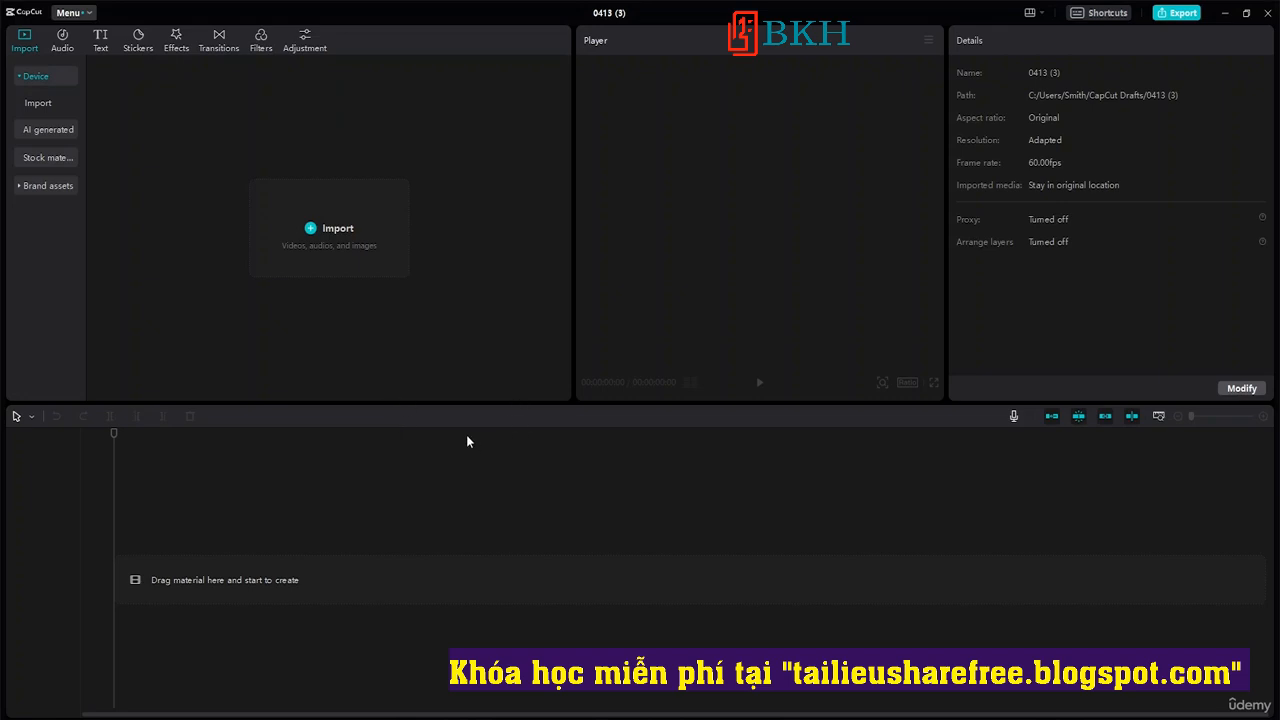
pyautogui.click(358, 263)
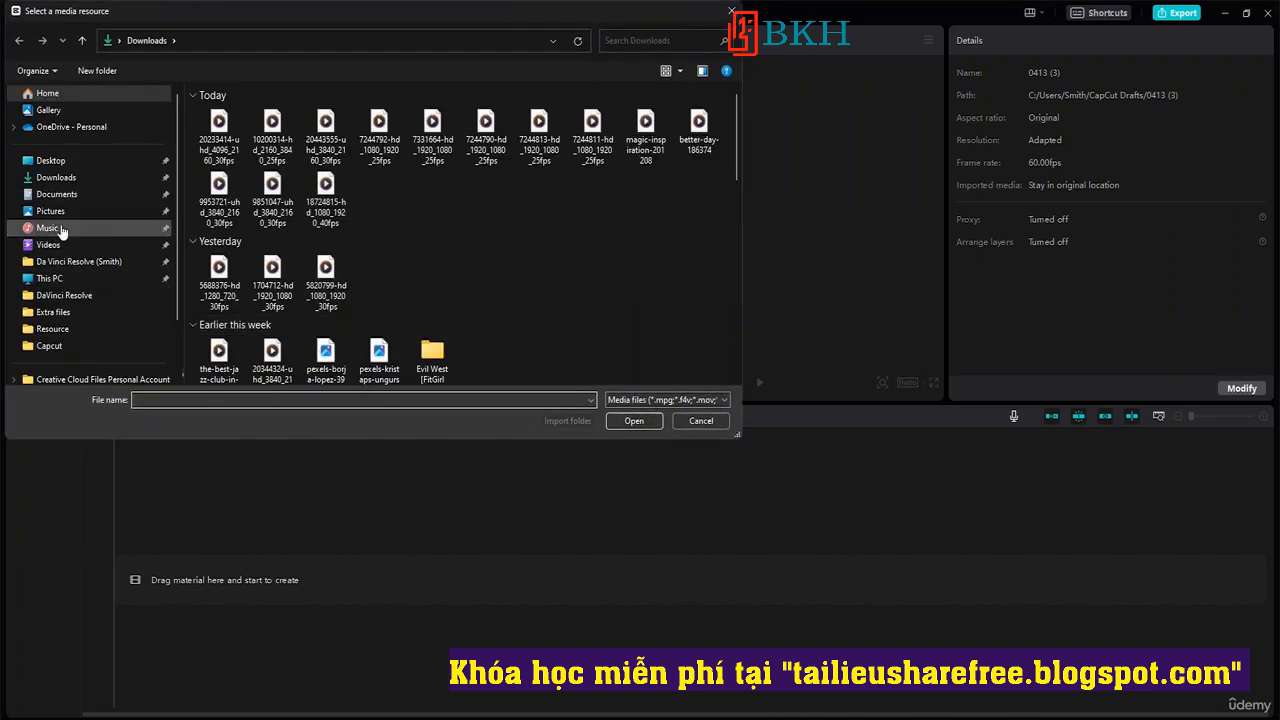
pyautogui.click(87, 157)
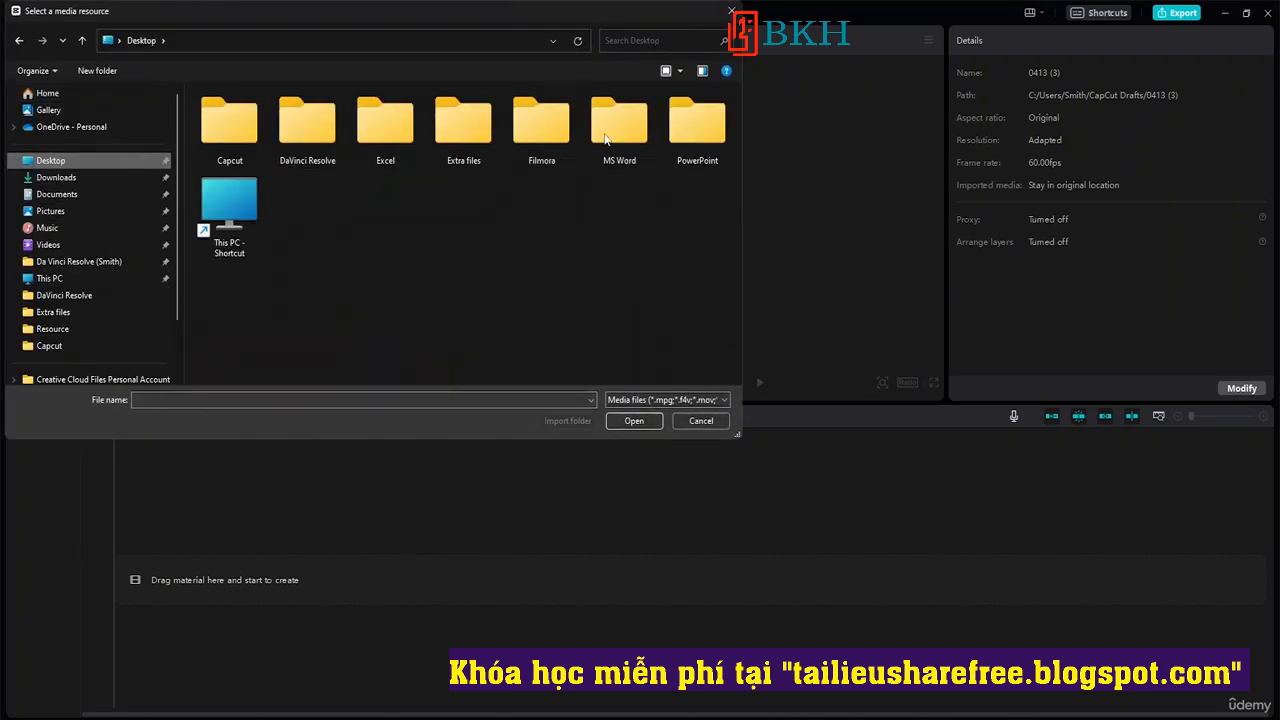
pyautogui.doubleClick(229, 125)
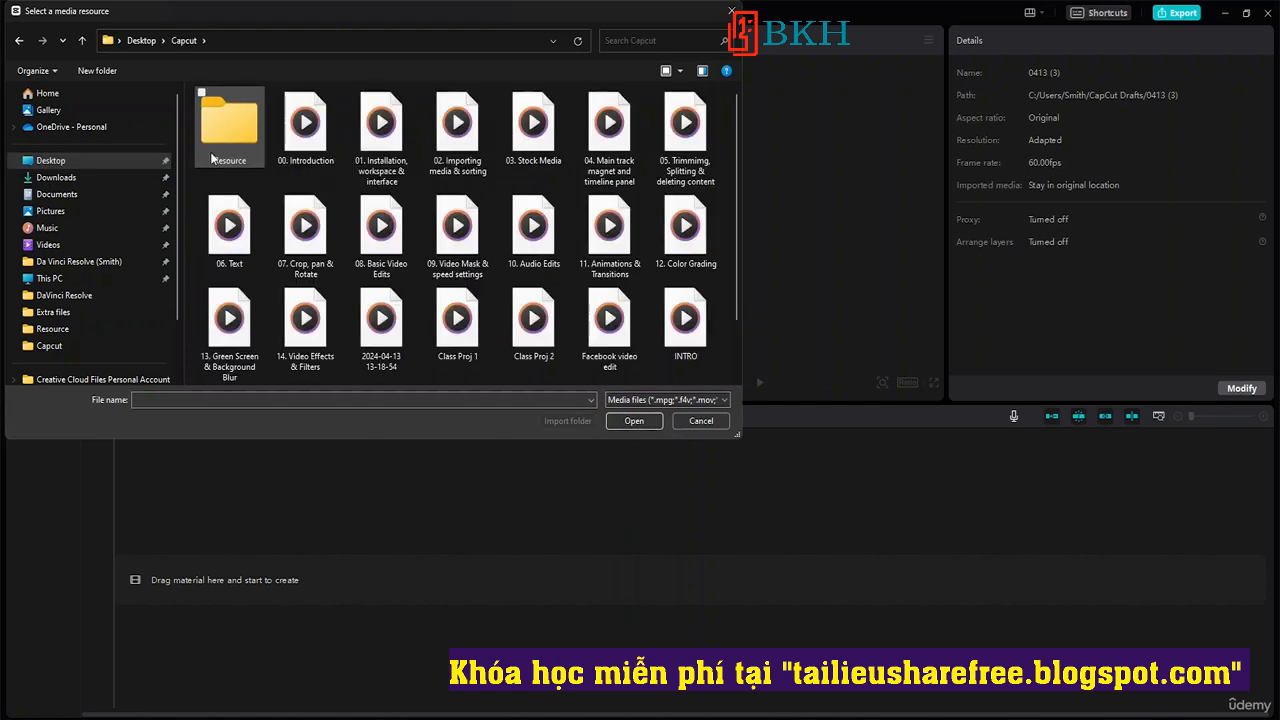
pyautogui.doubleClick(233, 150)
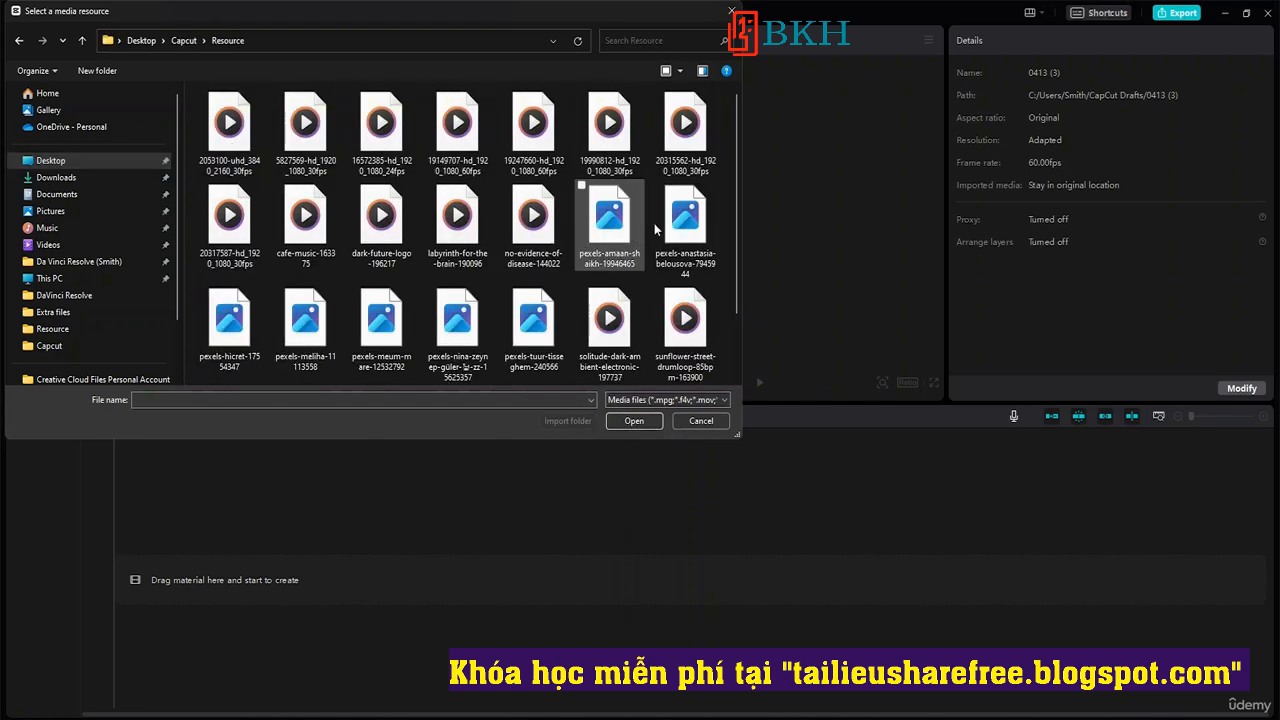
pyautogui.scroll(-2, 457, 280)
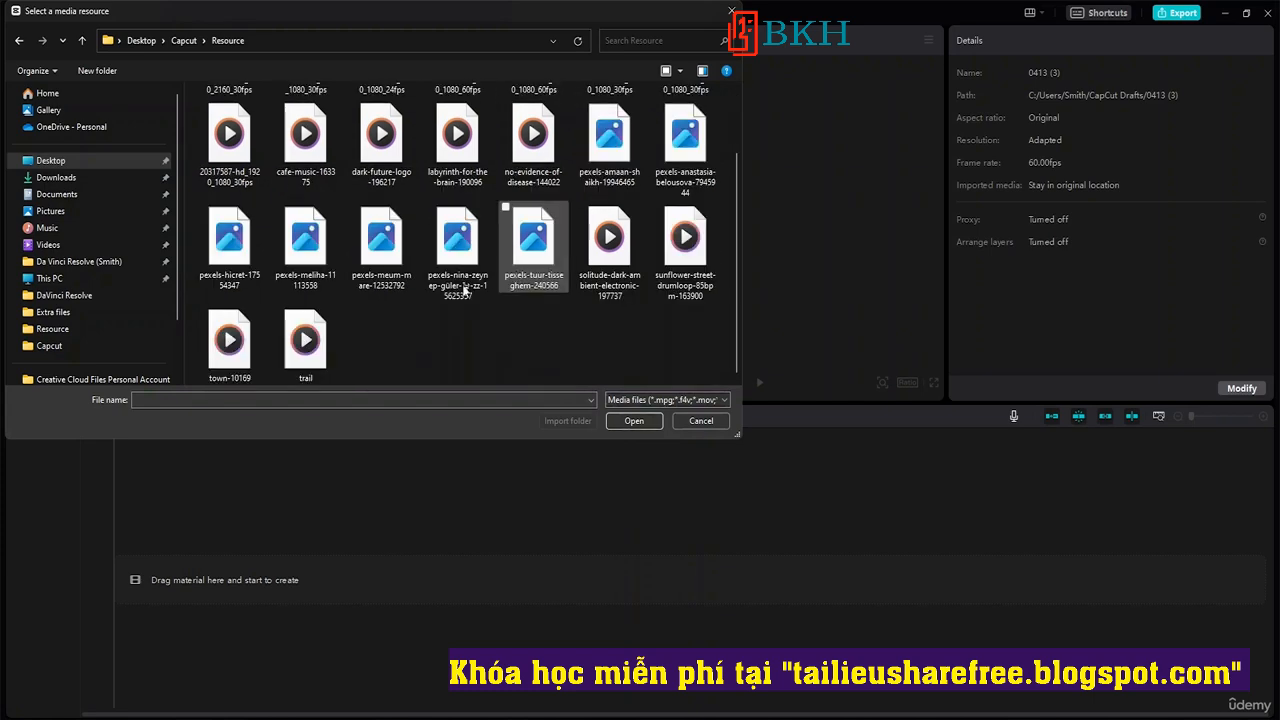
pyautogui.doubleClick(306, 345)
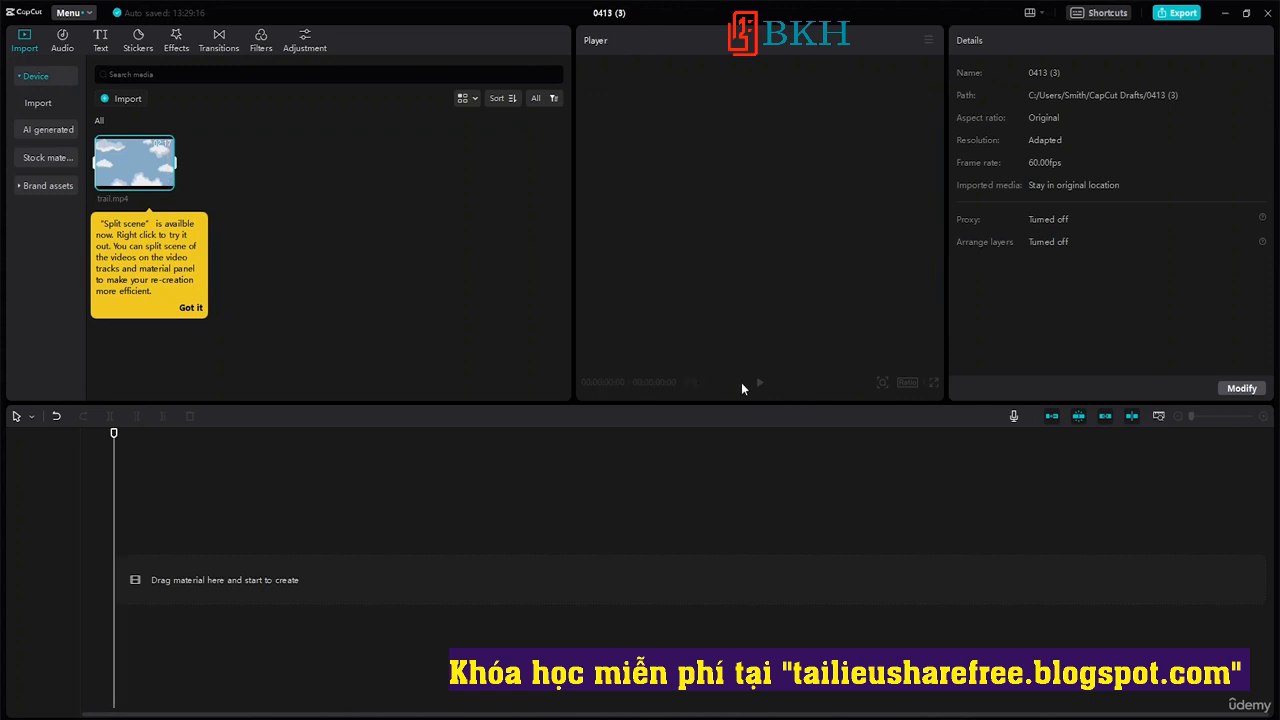
# Place trail.mp4 at the start of the timeline, preview its opening seconds and return the playhead to the beginning.
pyautogui.moveTo(133, 172); pyautogui.dragTo(119, 588)
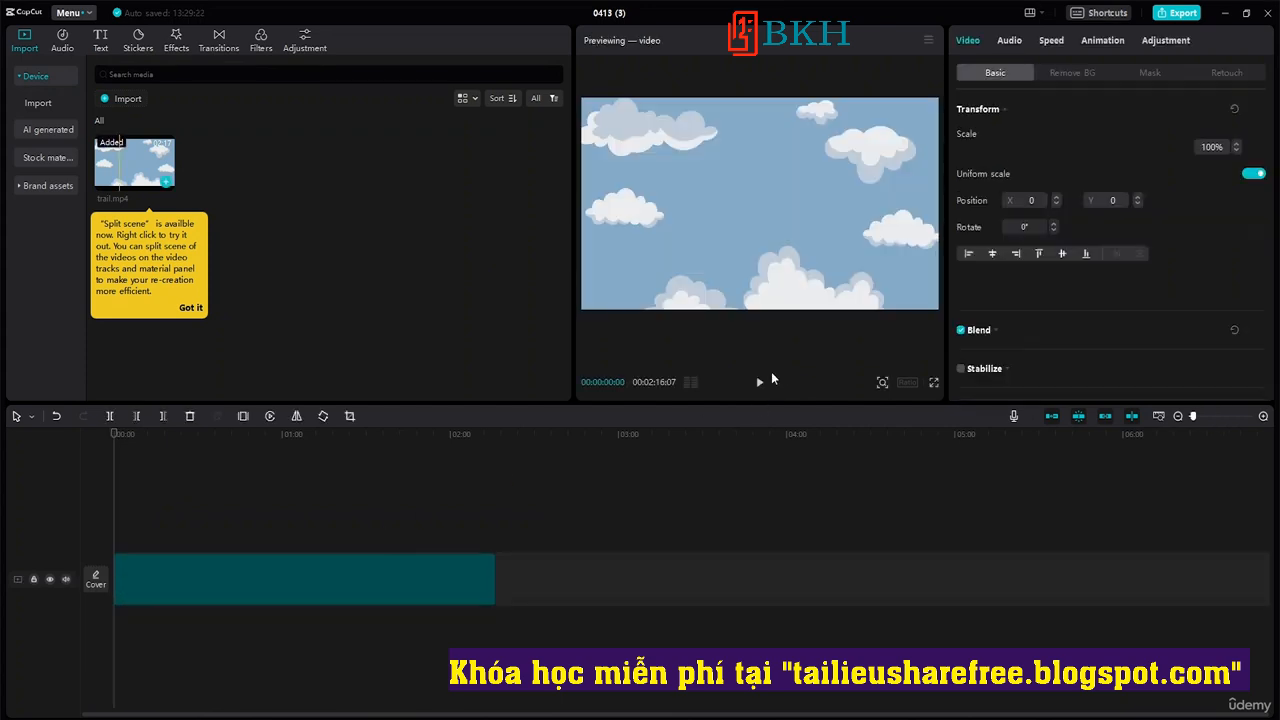
pyautogui.click(759, 382)
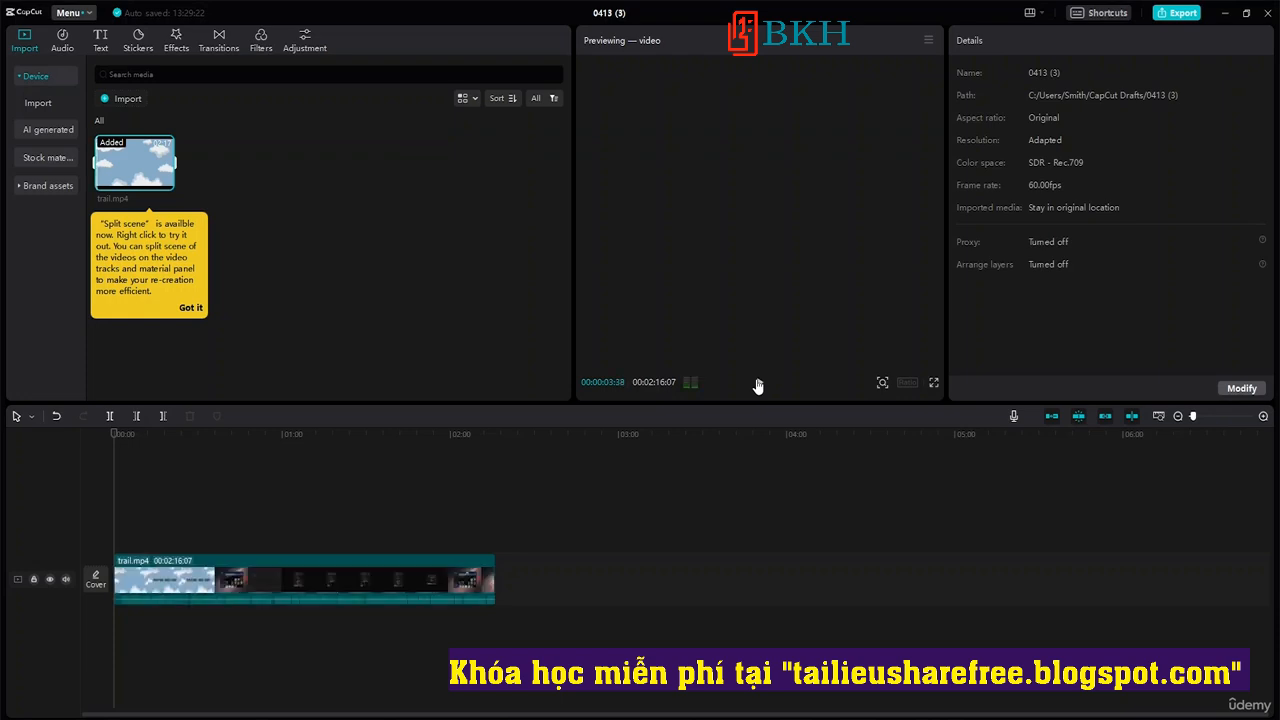
pyautogui.click(760, 384)
pyautogui.click(760, 382)
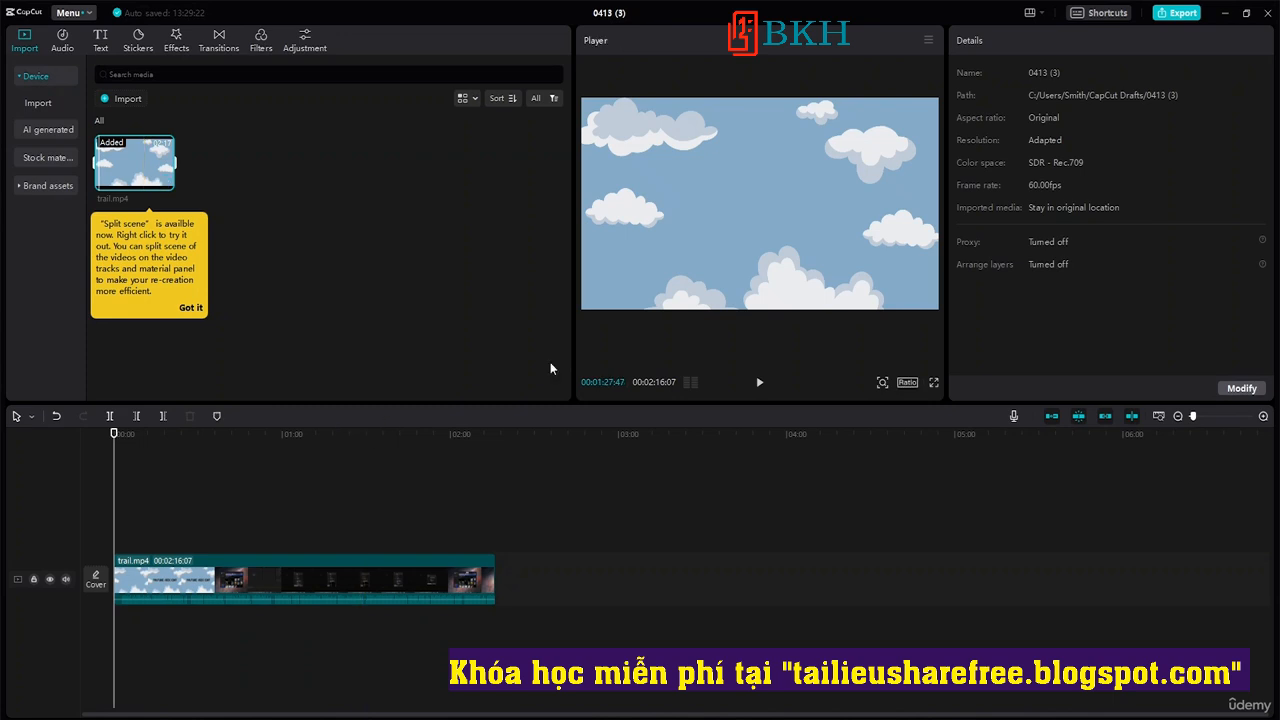
pyautogui.press('space')
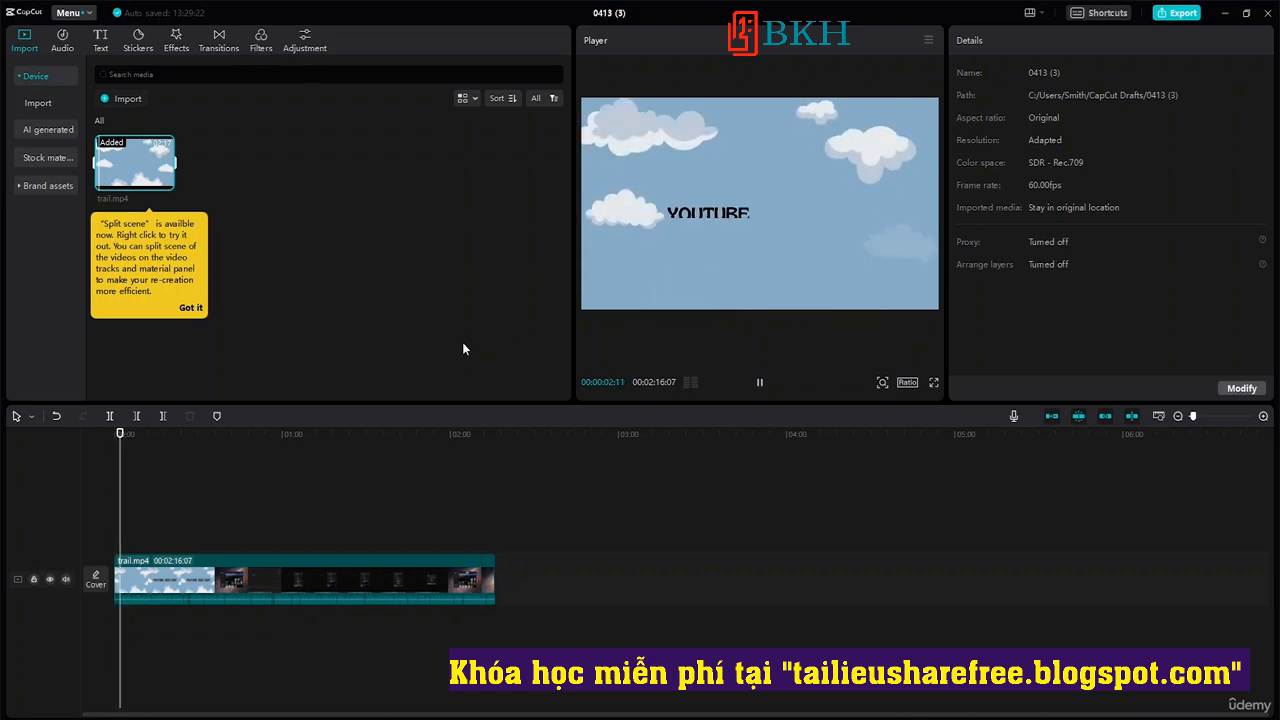
pyautogui.press('space')
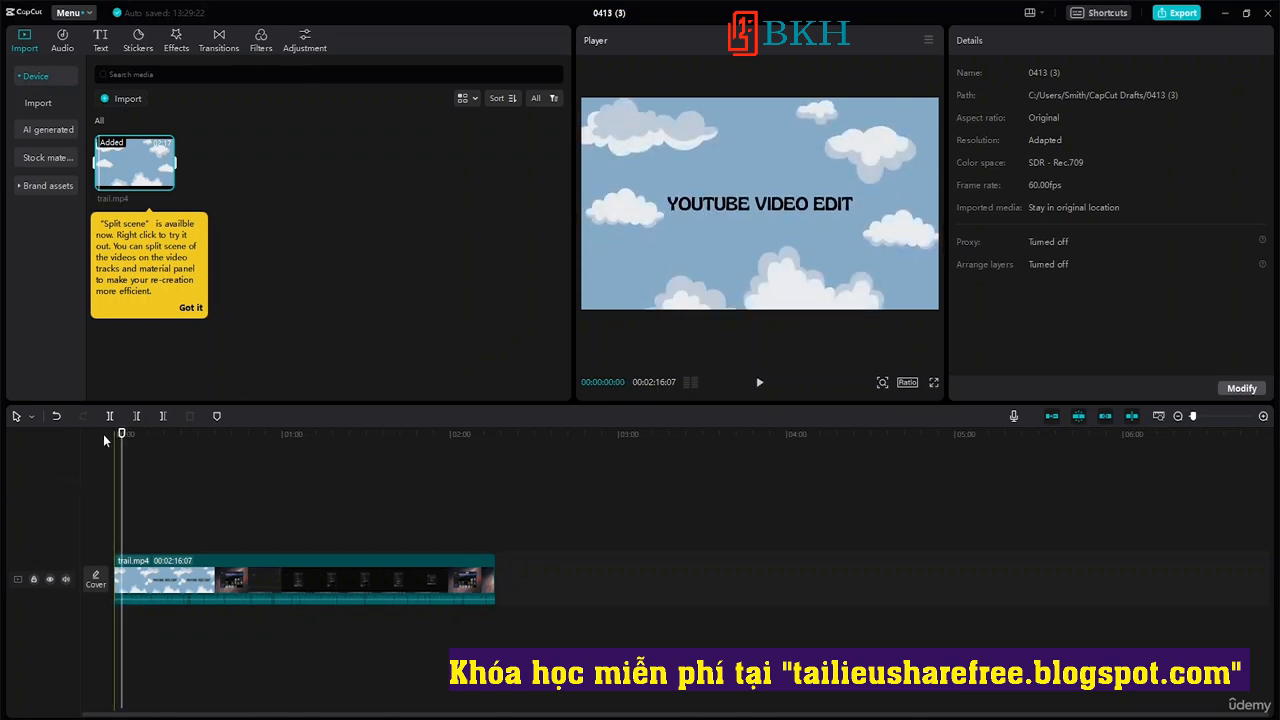
pyautogui.moveTo(121, 434); pyautogui.dragTo(91, 444)
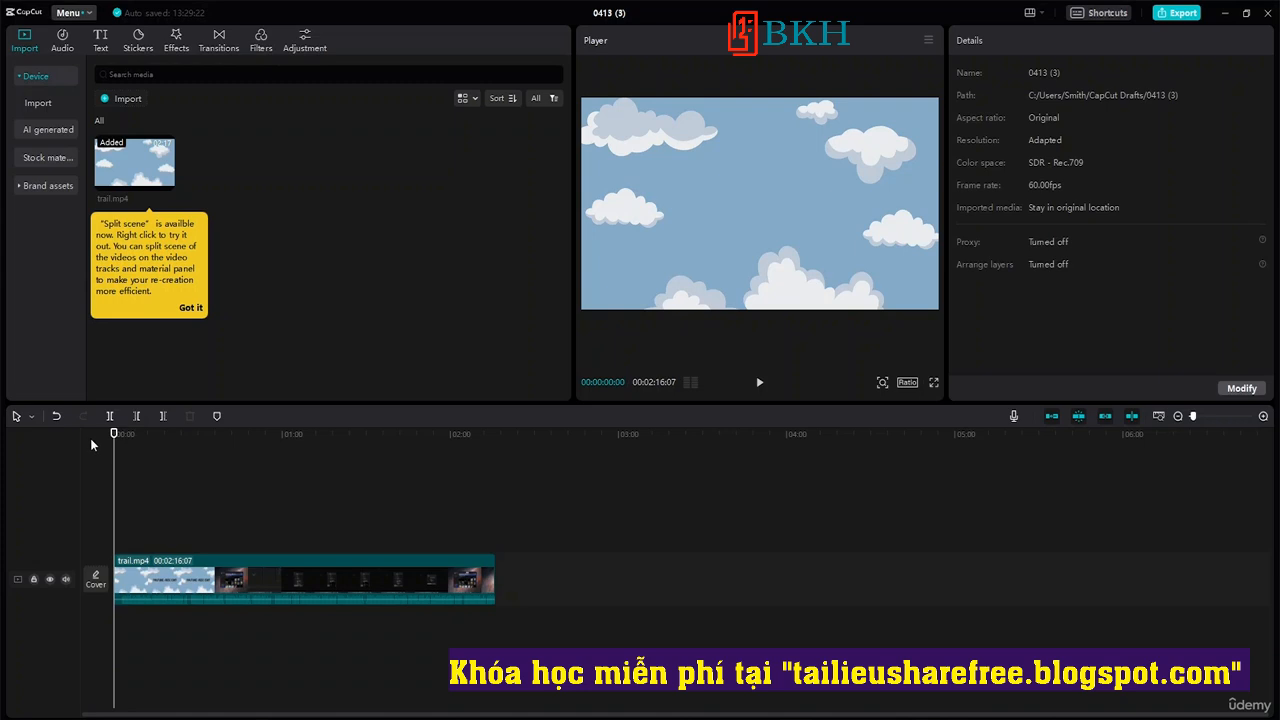
# Trim about 3 seconds off the start of the trail.mp4 clip, cutting during the title text animation.
pyautogui.click(194, 585)
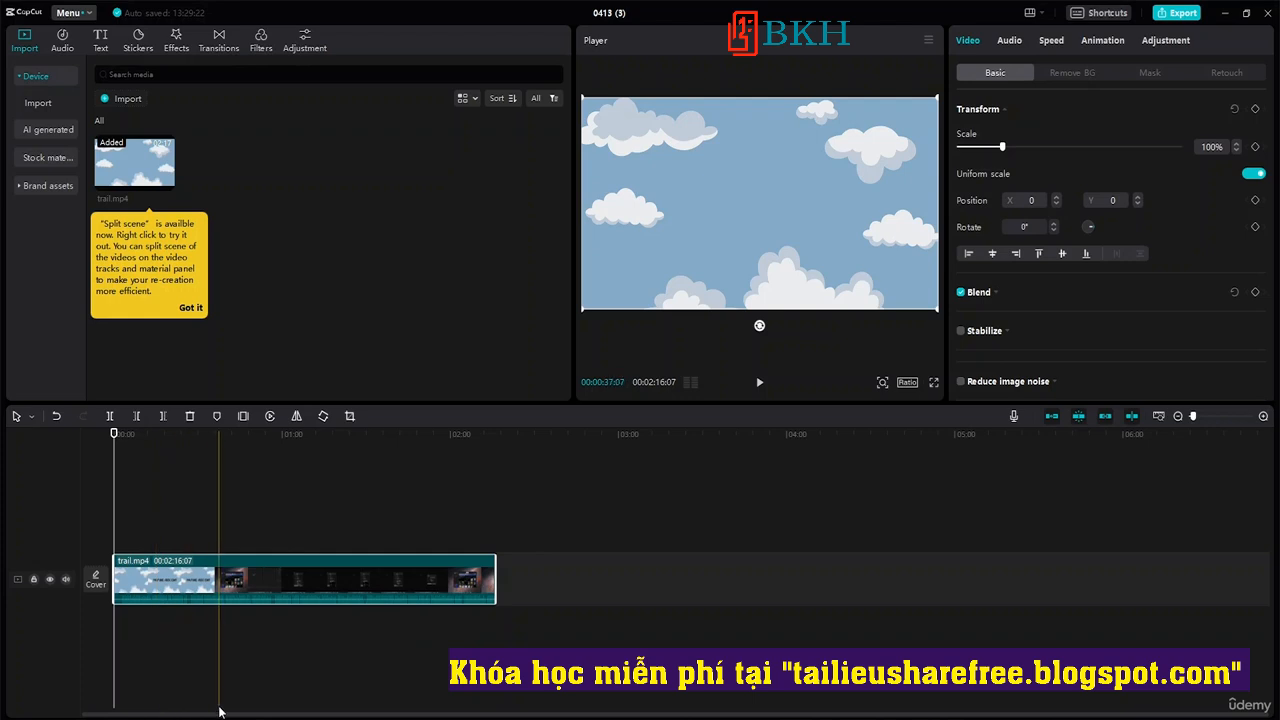
pyautogui.scroll(1, 218, 705)
pyautogui.scroll(10, 170, 648)
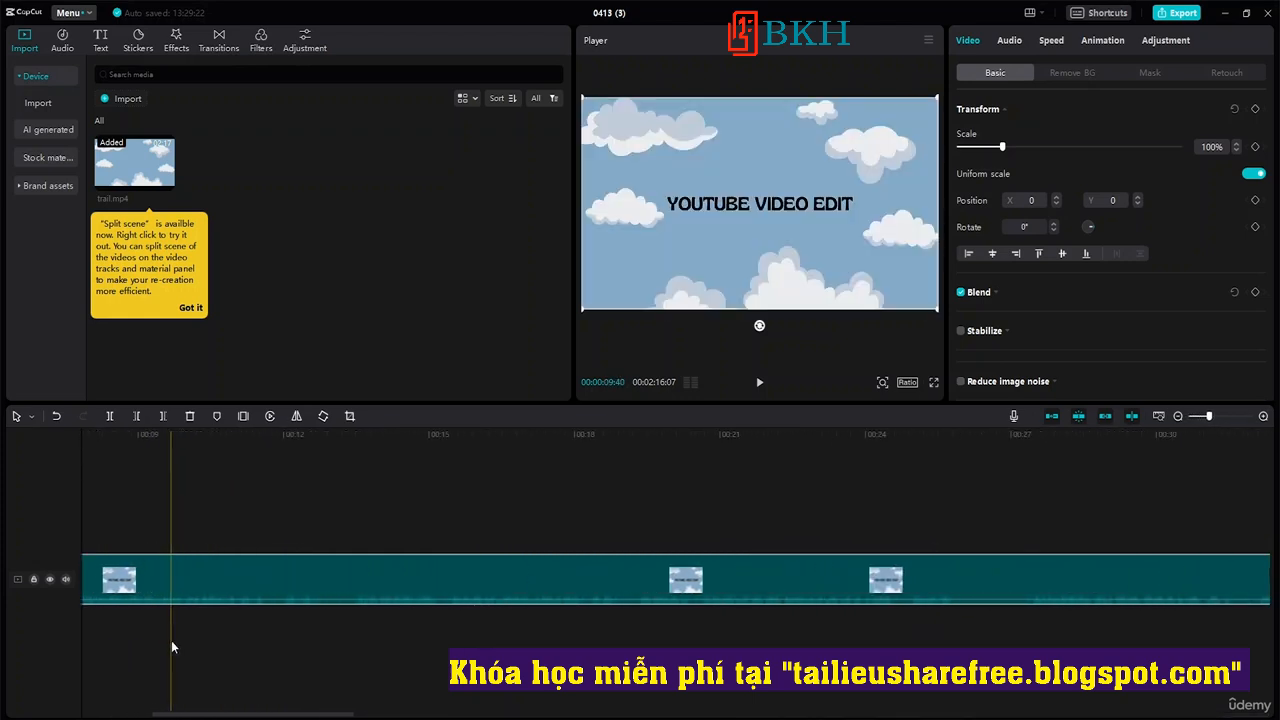
pyautogui.hscroll(-5, 174, 645)
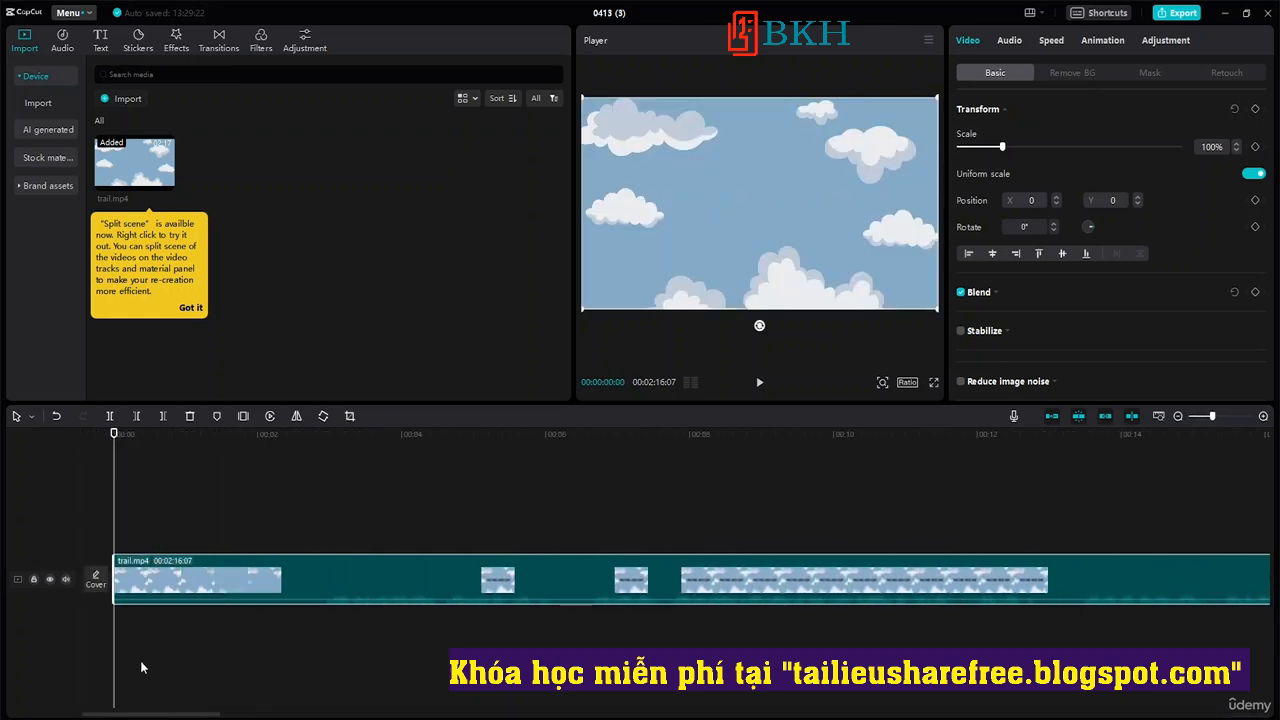
pyautogui.click(201, 488)
pyautogui.press('space')
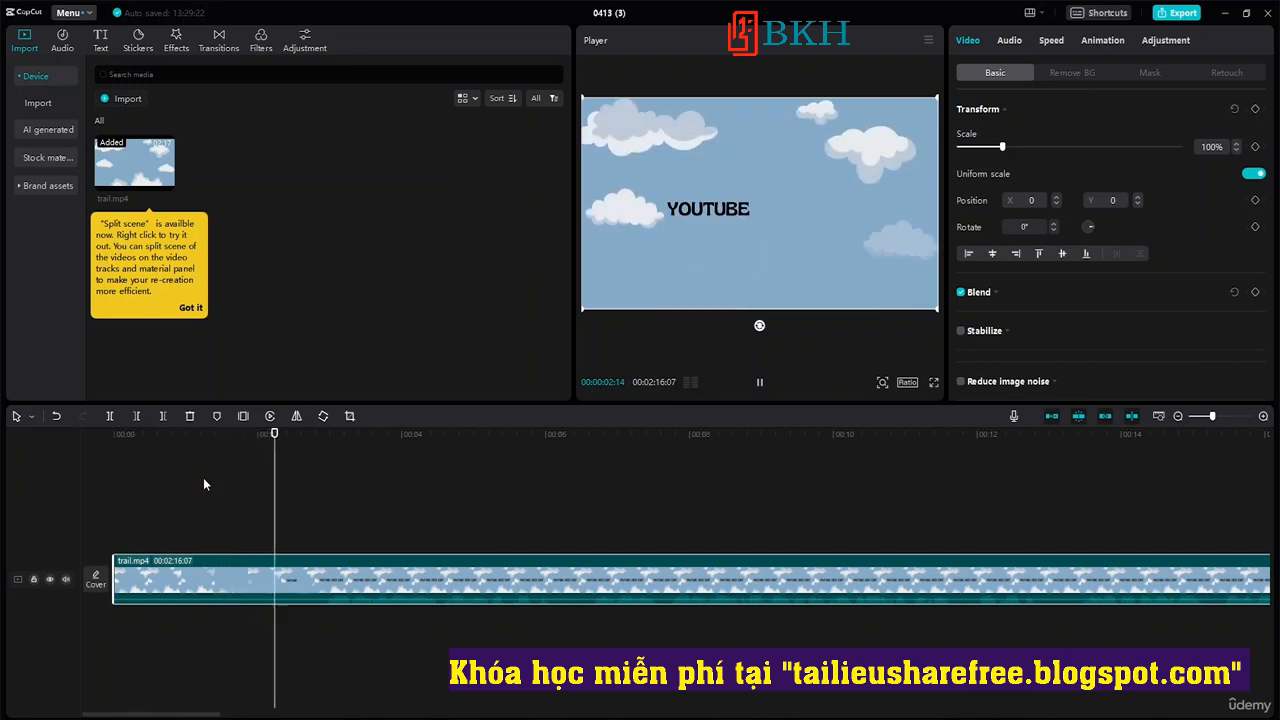
pyautogui.press('space')
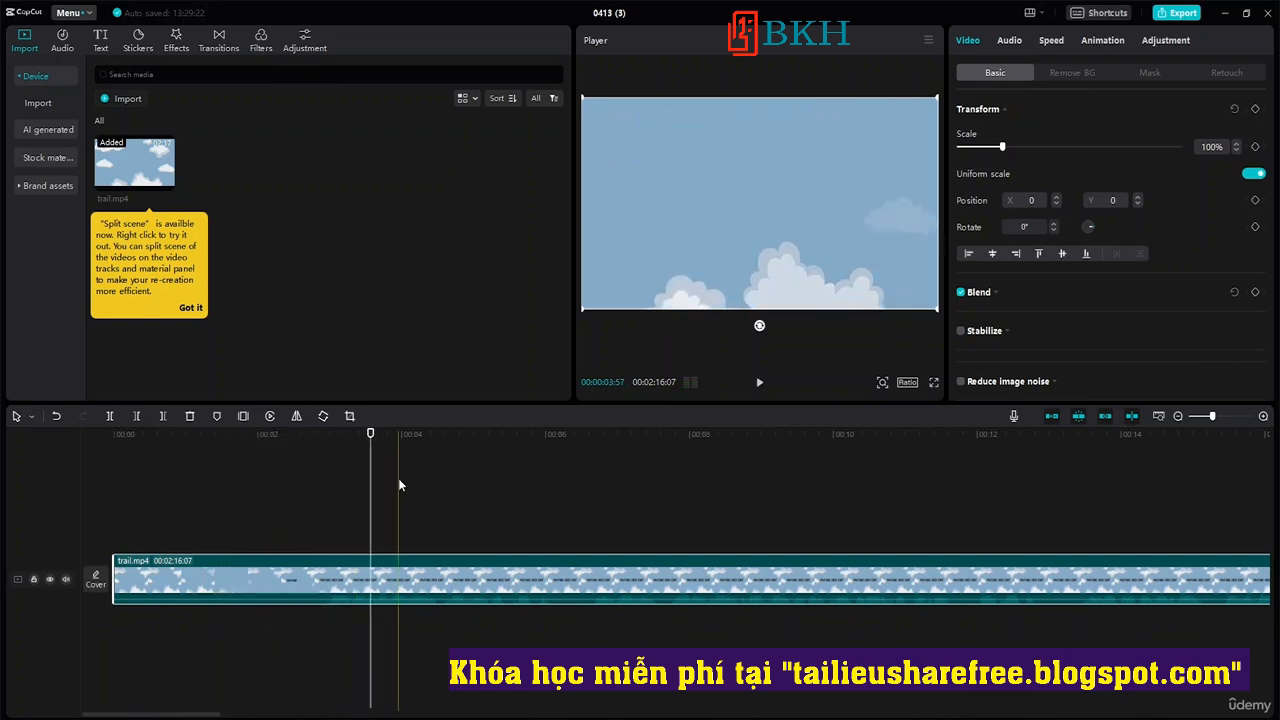
pyautogui.moveTo(370, 433); pyautogui.dragTo(324, 453)
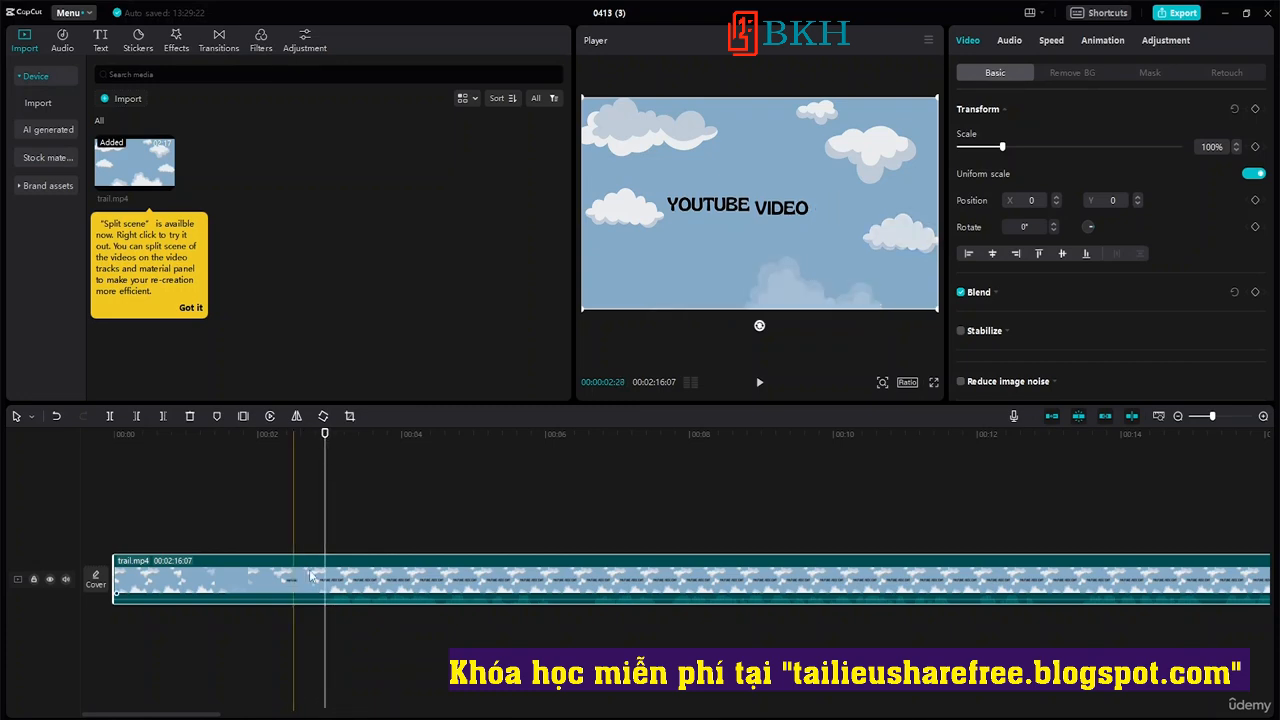
pyautogui.click(135, 422)
# Play back the trimmed trail.mp4 clip and place the playhead at about 13.5 seconds.
pyautogui.press('space')
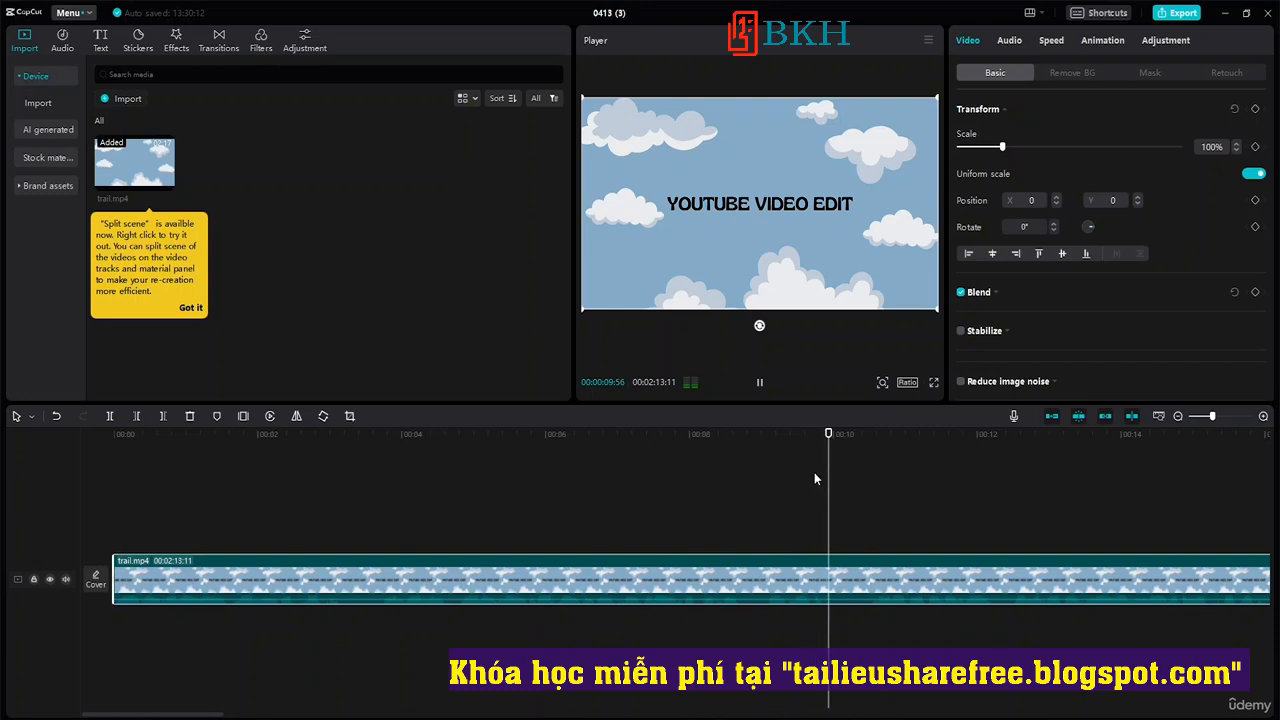
pyautogui.press('space')
pyautogui.scroll(-1, 874, 502)
pyautogui.scroll(-1, 874, 502)
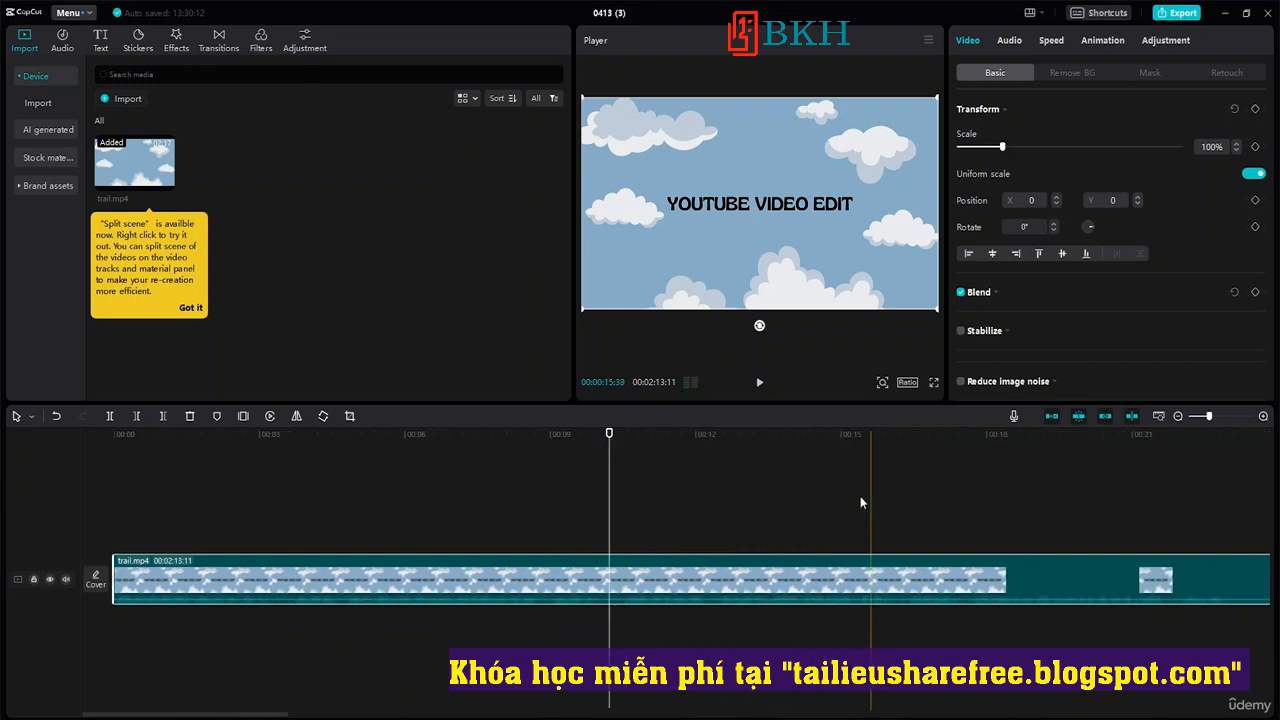
pyautogui.click(772, 462)
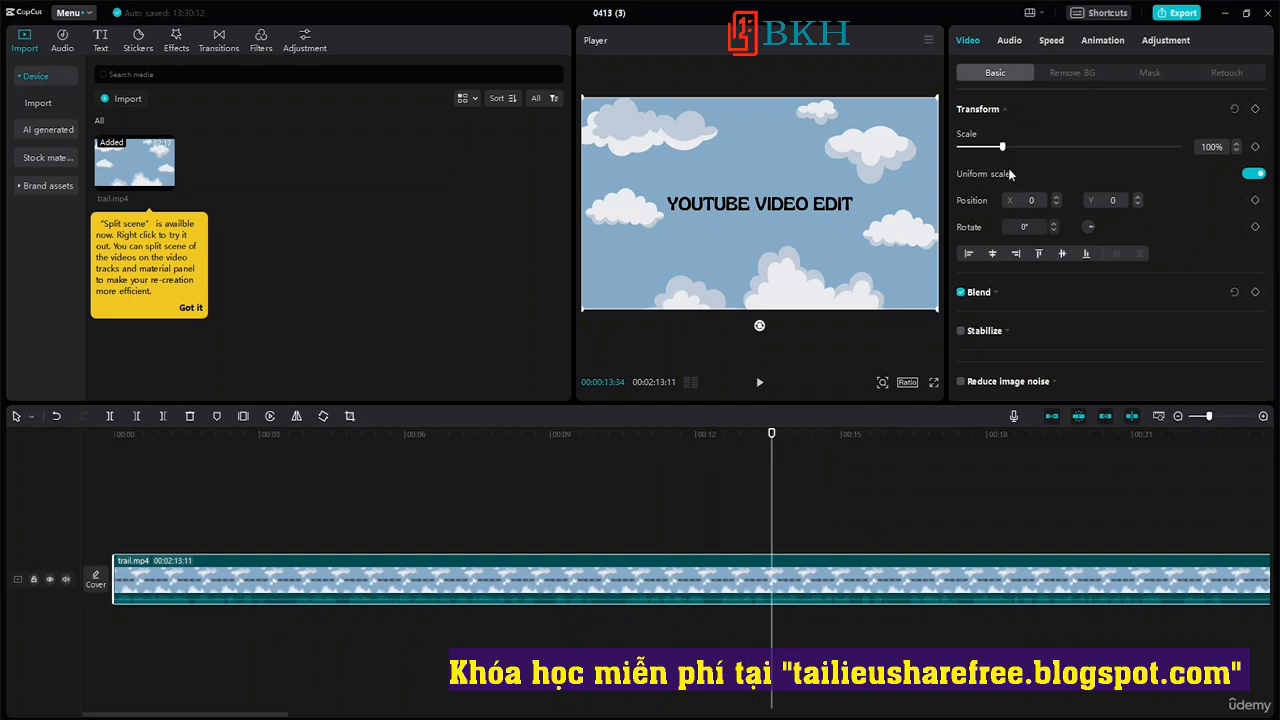
# Lower the trail.mp4 clip's volume to -19.3 dB and listen to the result in playback.
pyautogui.click(1010, 41)
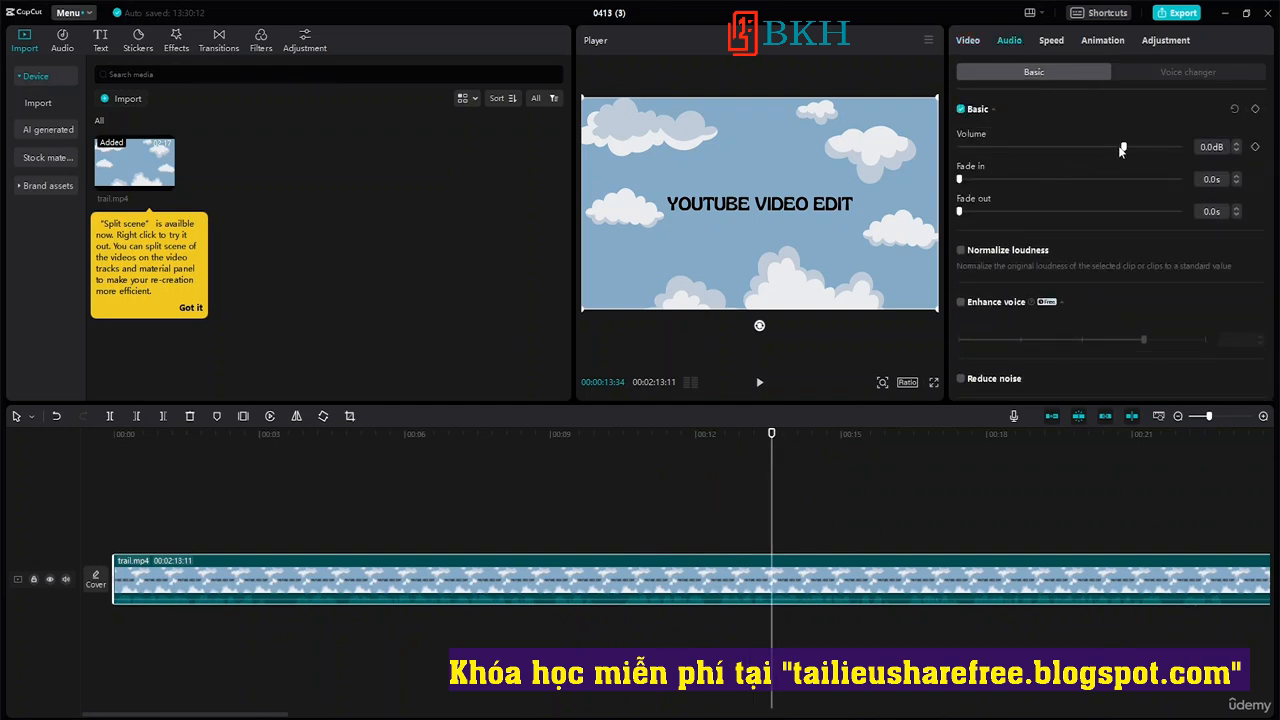
pyautogui.moveTo(1120, 147); pyautogui.dragTo(1110, 147)
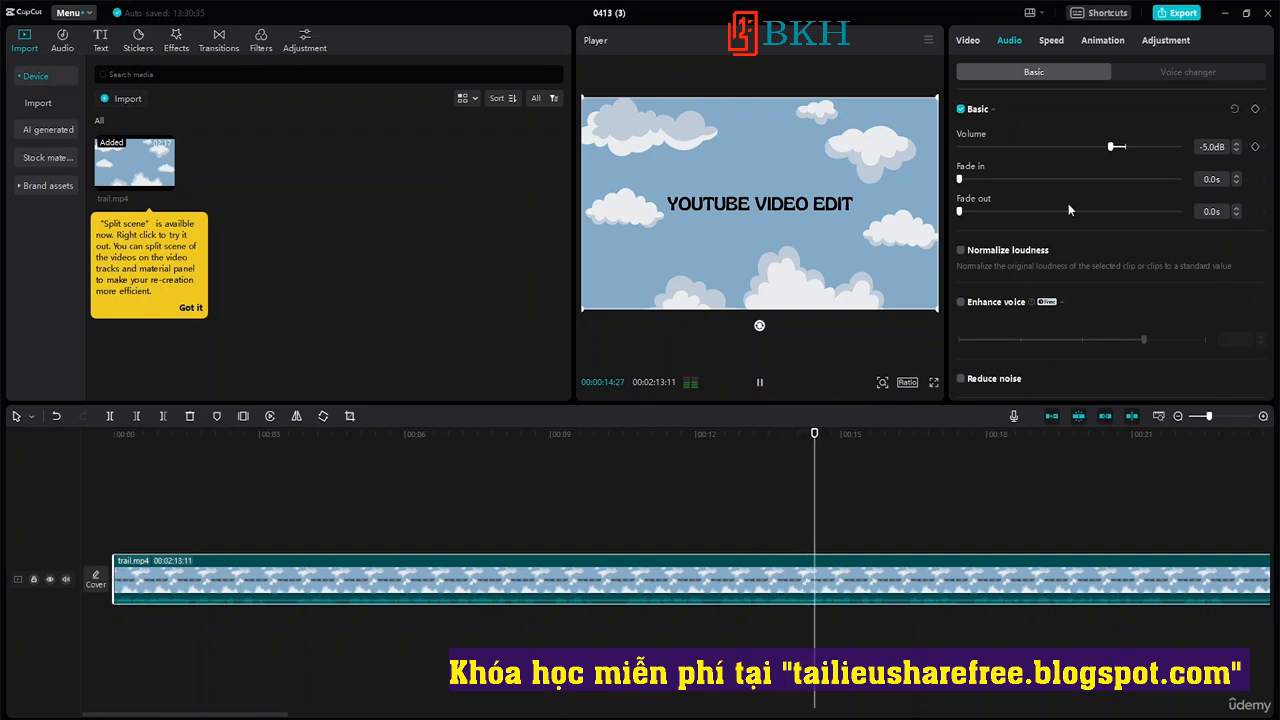
pyautogui.moveTo(1111, 147); pyautogui.dragTo(1070, 148)
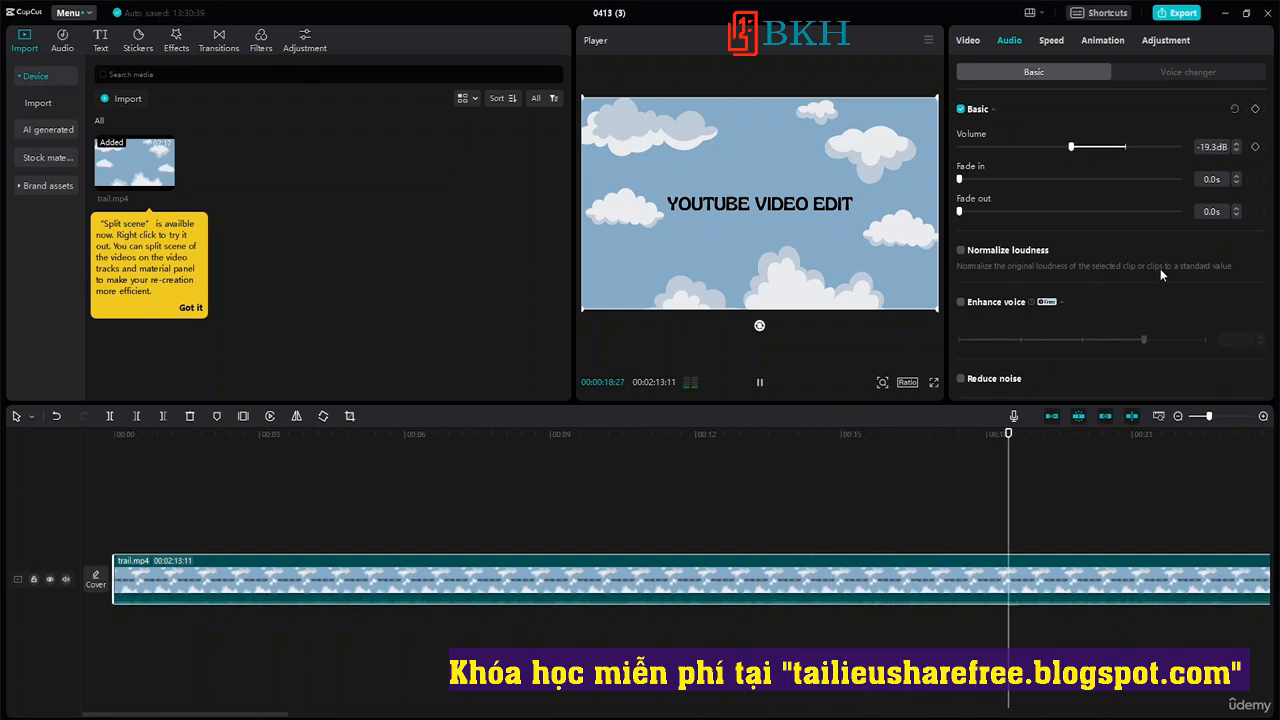
pyautogui.press('space')
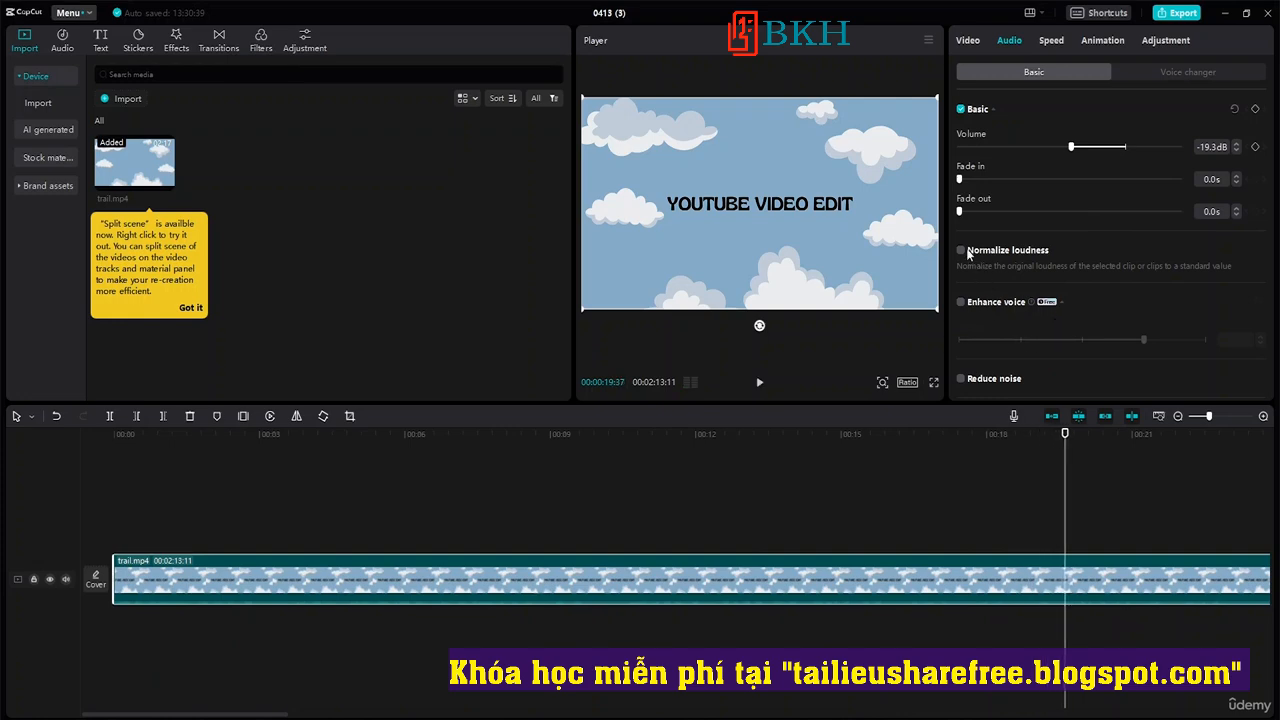
# Enable Enhance voice at intensity 50 and Normalize loudness for the clip, and replay it from about 12 seconds.
pyautogui.click(959, 304)
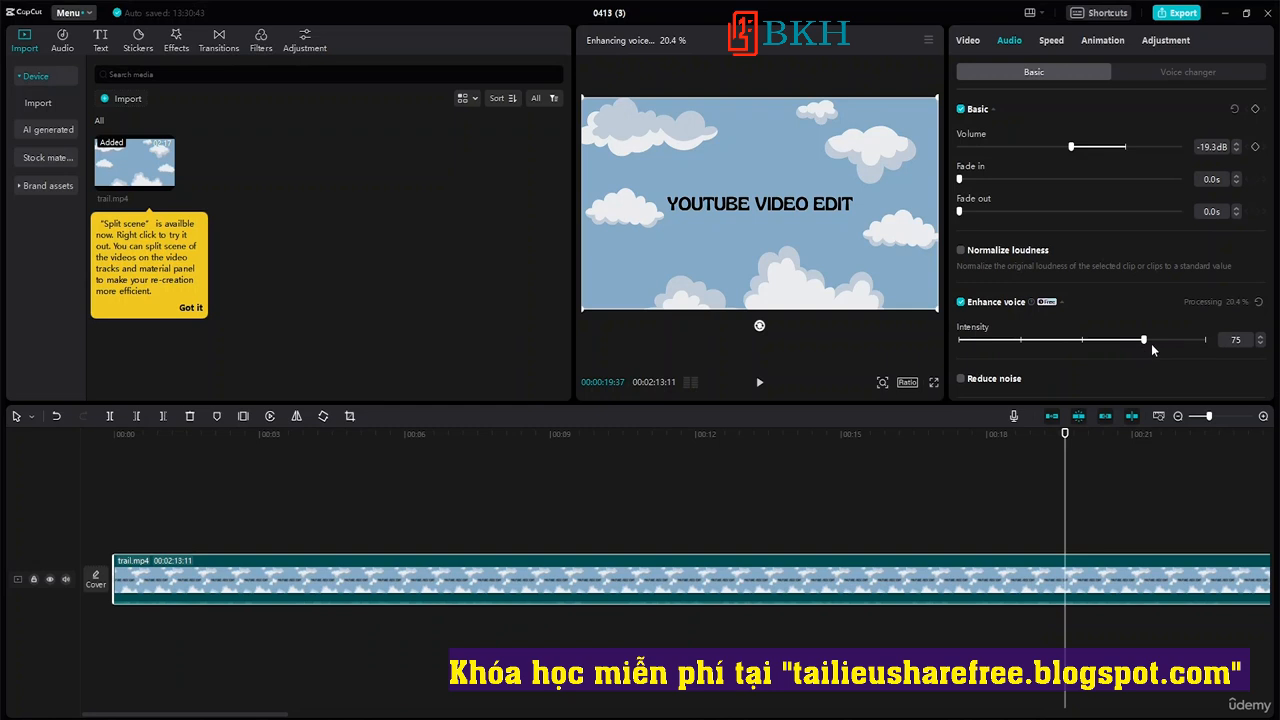
pyautogui.press('space')
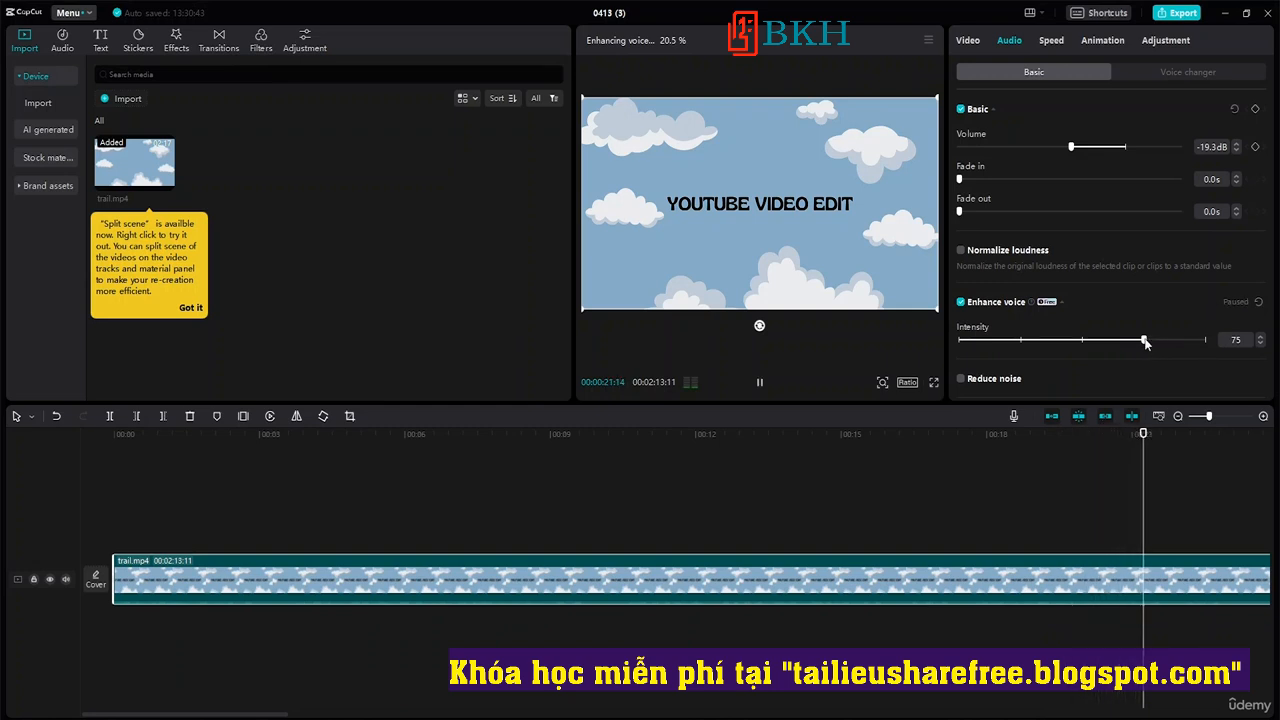
pyautogui.moveTo(1146, 343); pyautogui.dragTo(1101, 345)
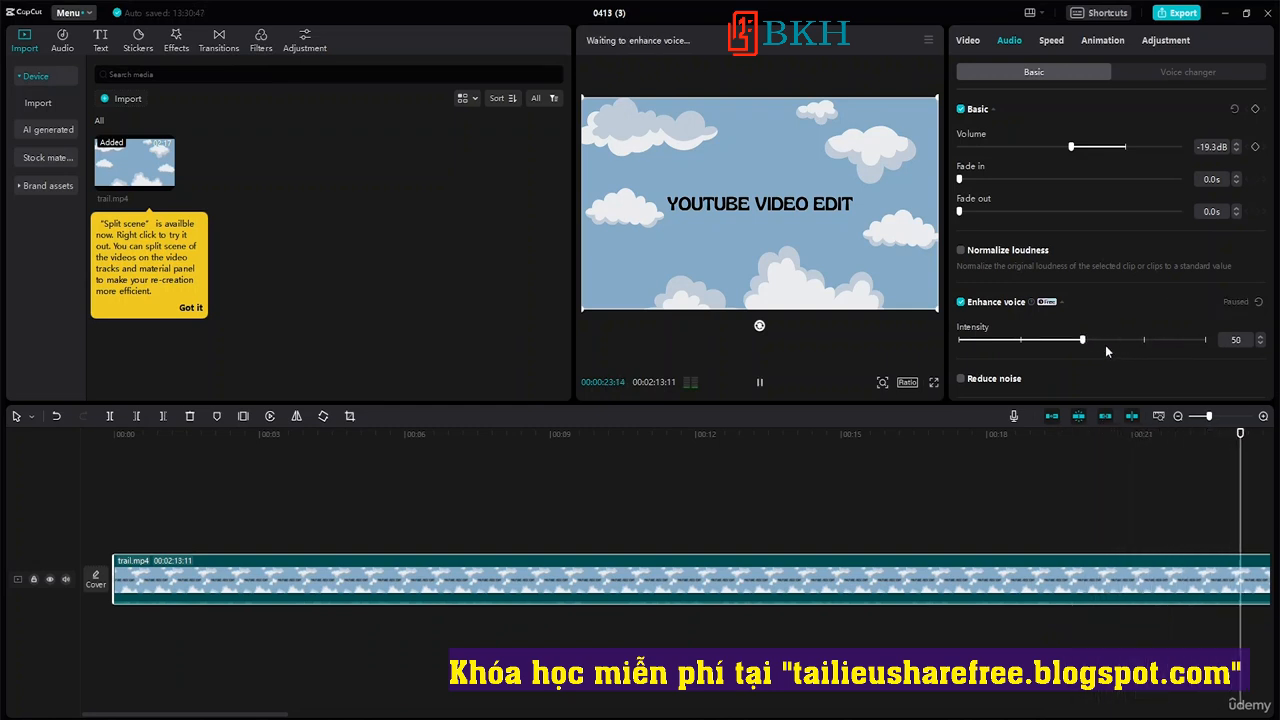
pyautogui.press('space')
pyautogui.click(960, 250)
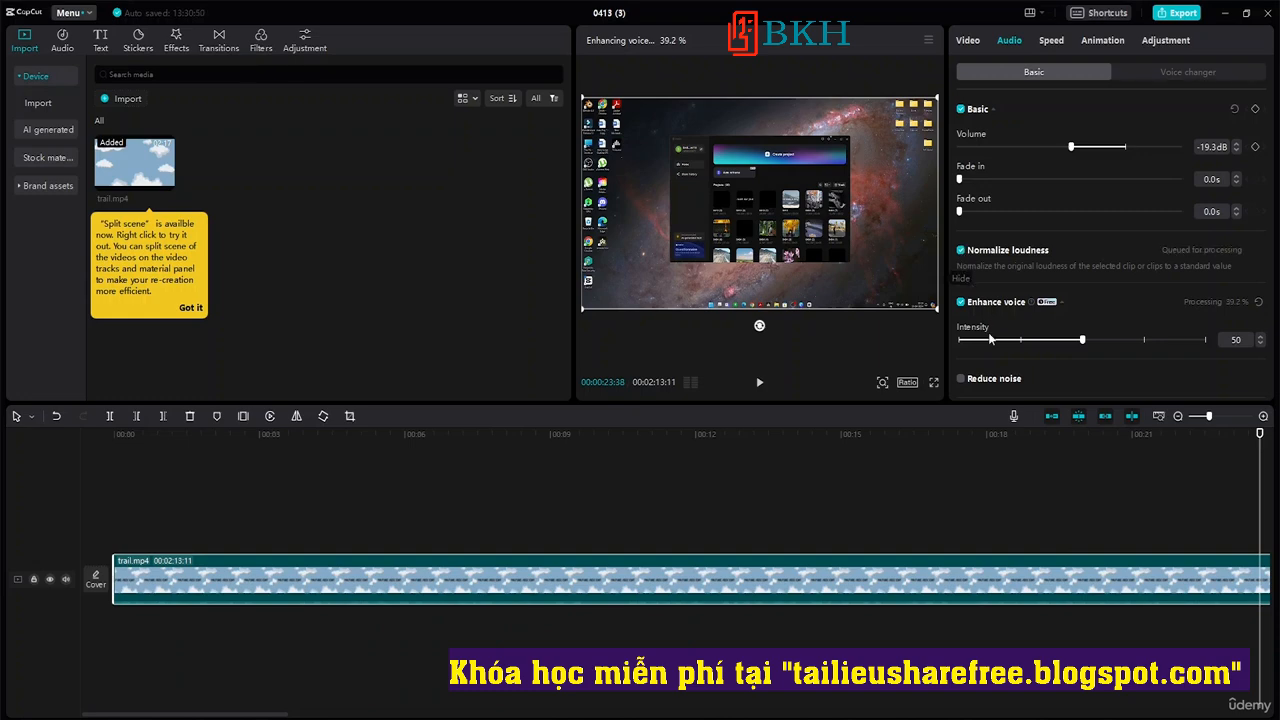
pyautogui.moveTo(1258, 434); pyautogui.dragTo(690, 431)
pyautogui.press('space')
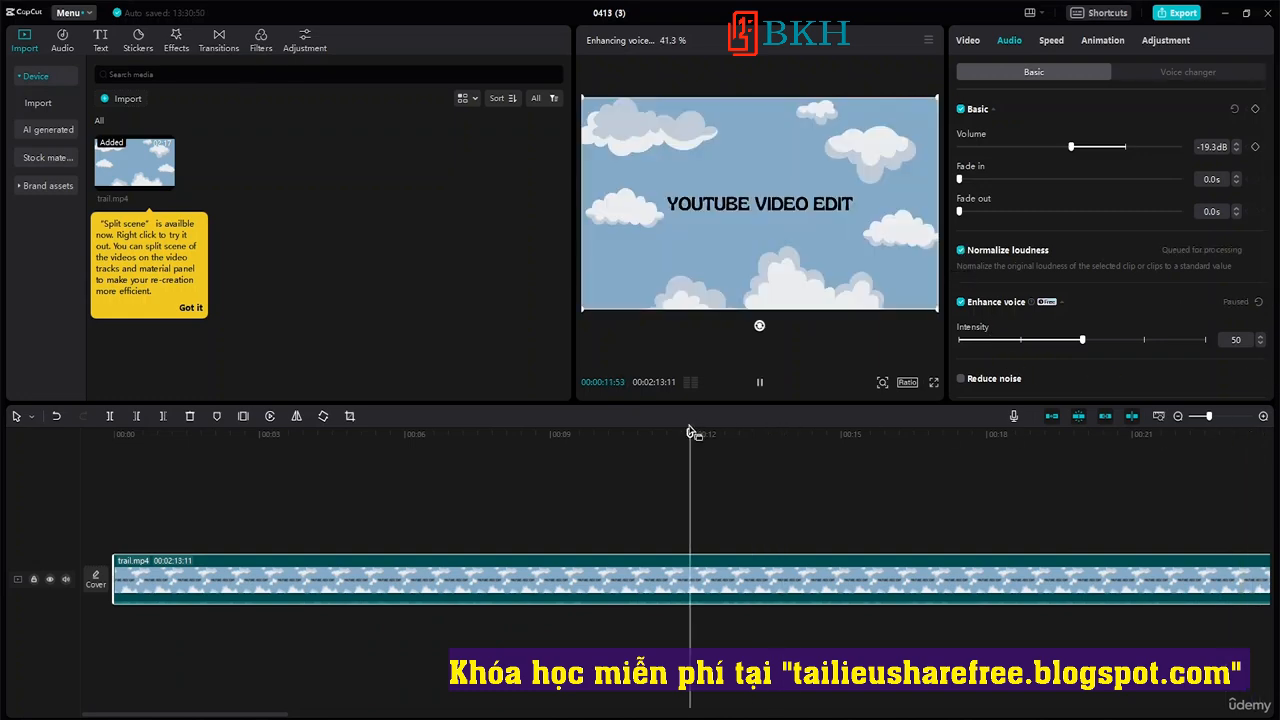
# Enable Reduce noise and Vocal isolation with Keep vocal for the clip, and play it back to check the sound.
pyautogui.scroll(-2, 1013, 285)
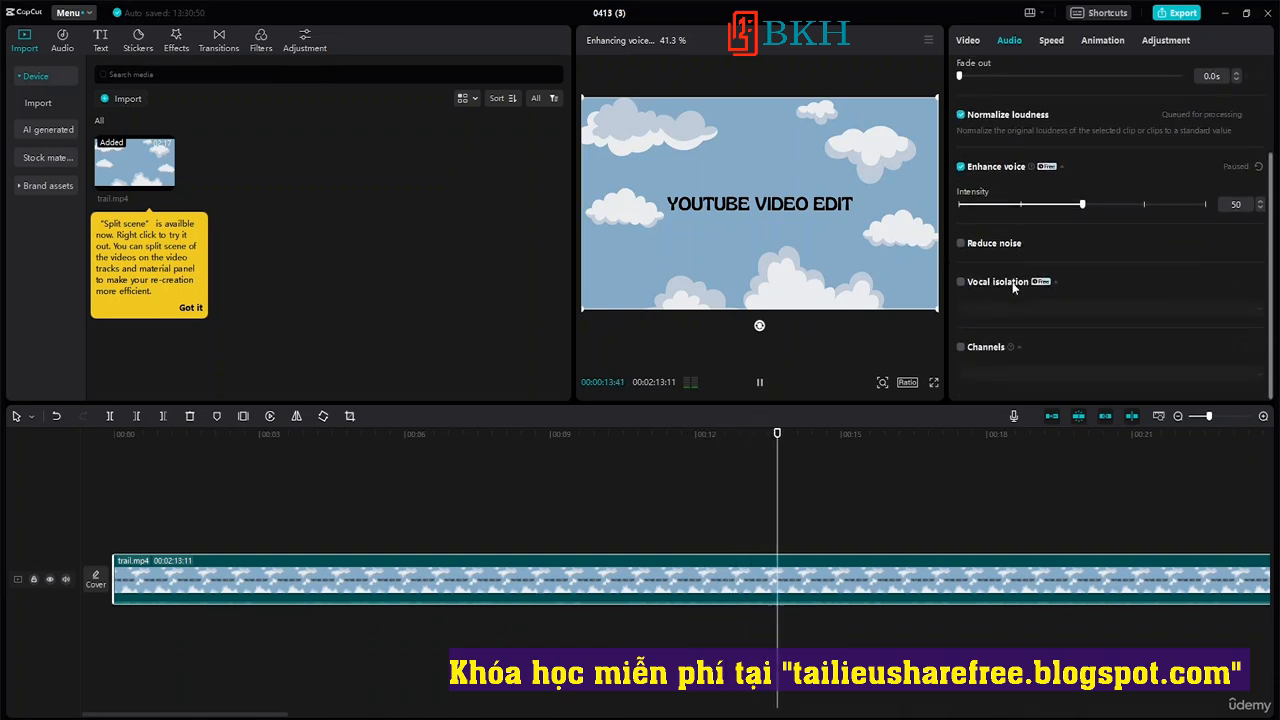
pyautogui.click(960, 244)
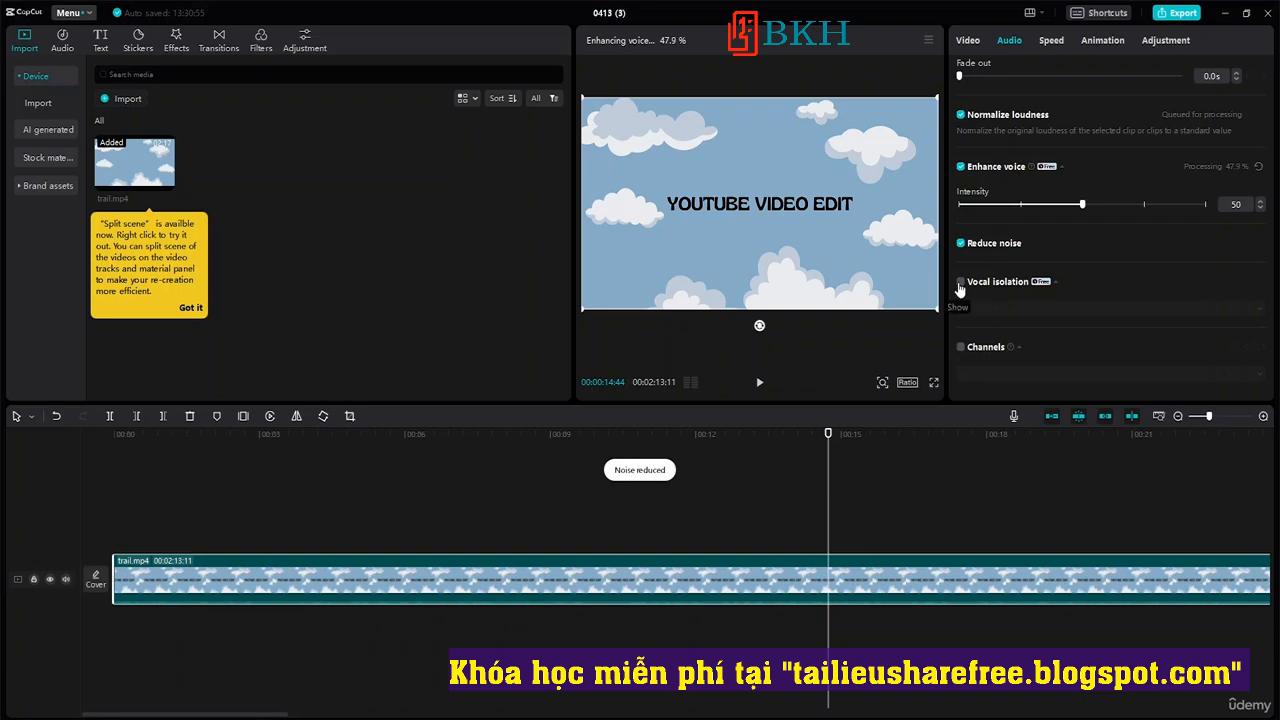
pyautogui.click(962, 283)
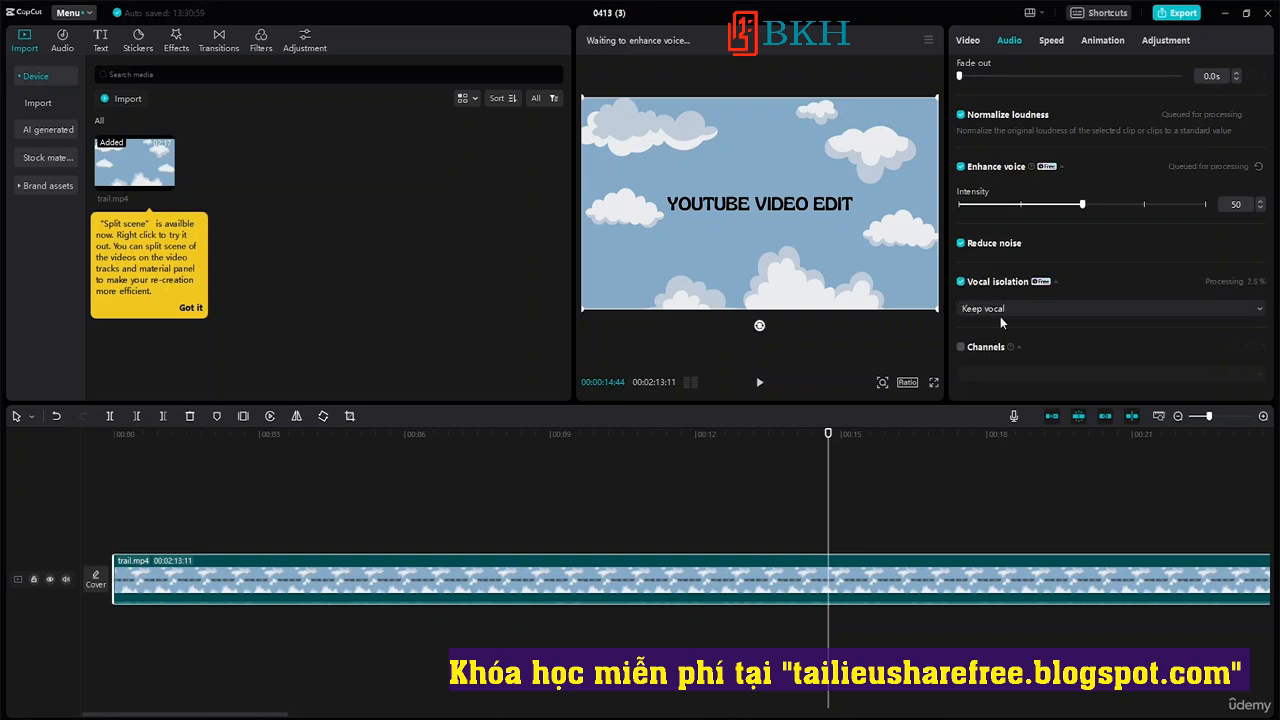
pyautogui.press('space')
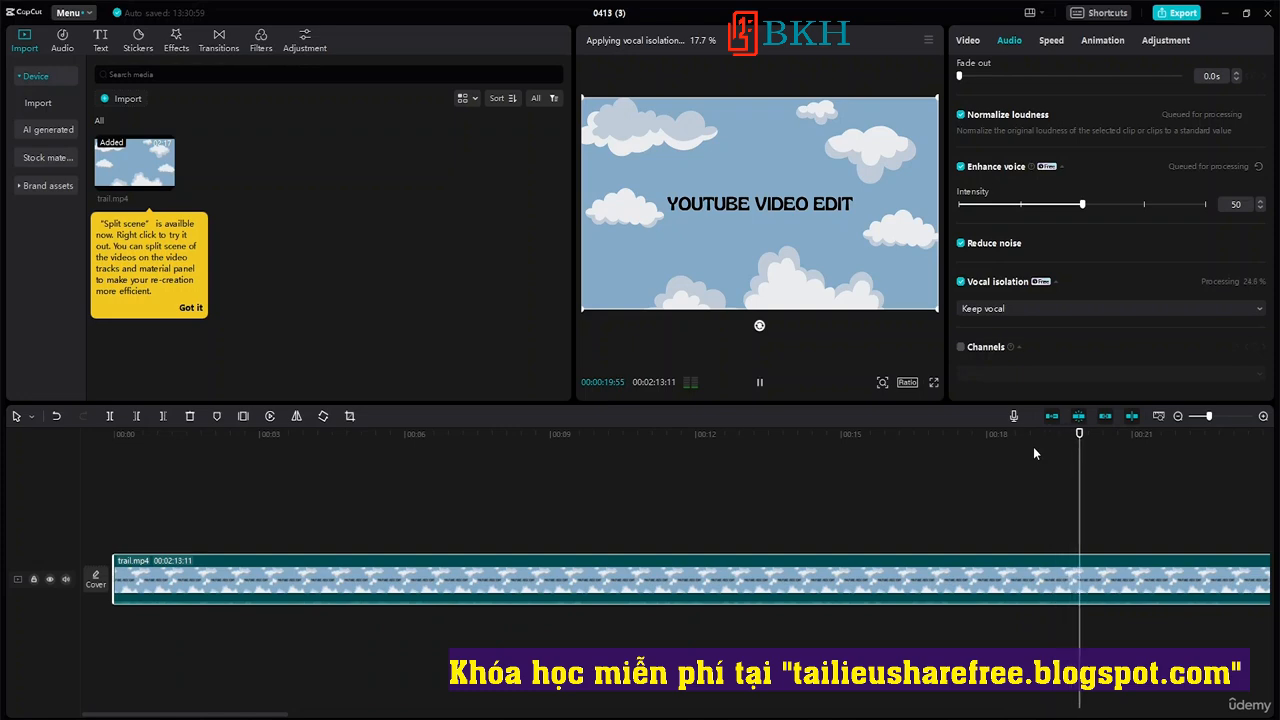
pyautogui.press('space')
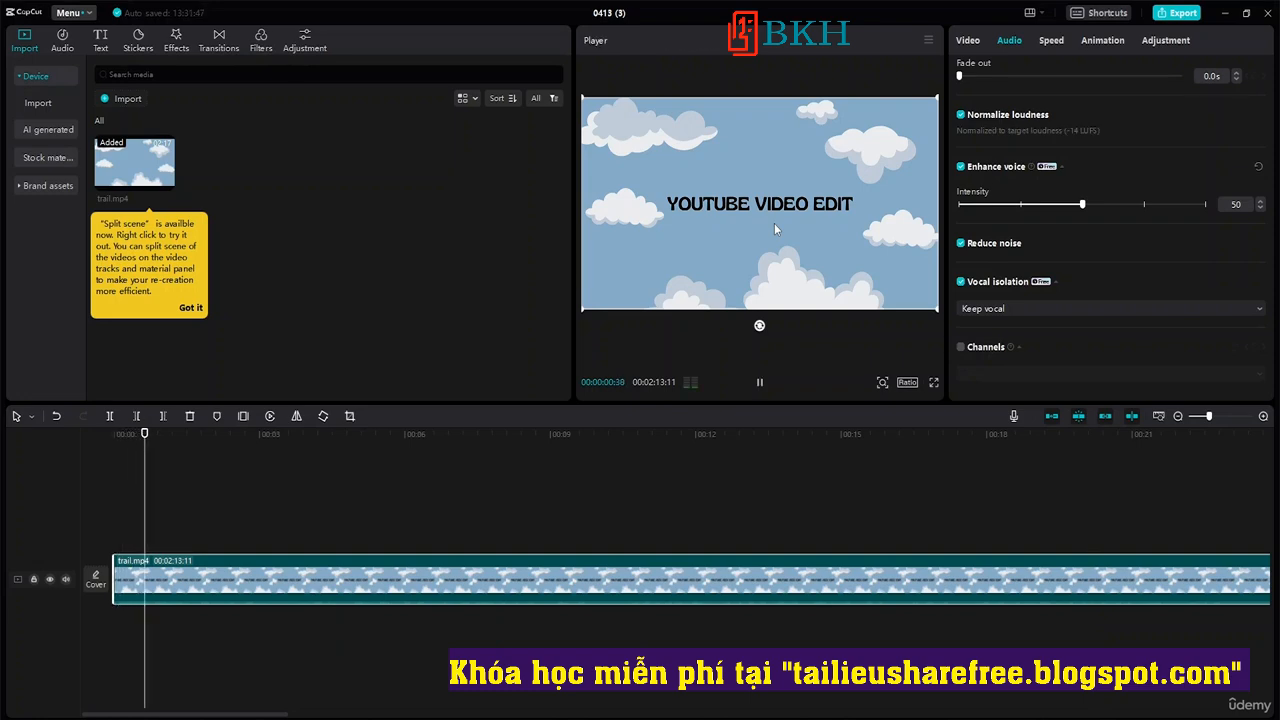
pyautogui.press('space')
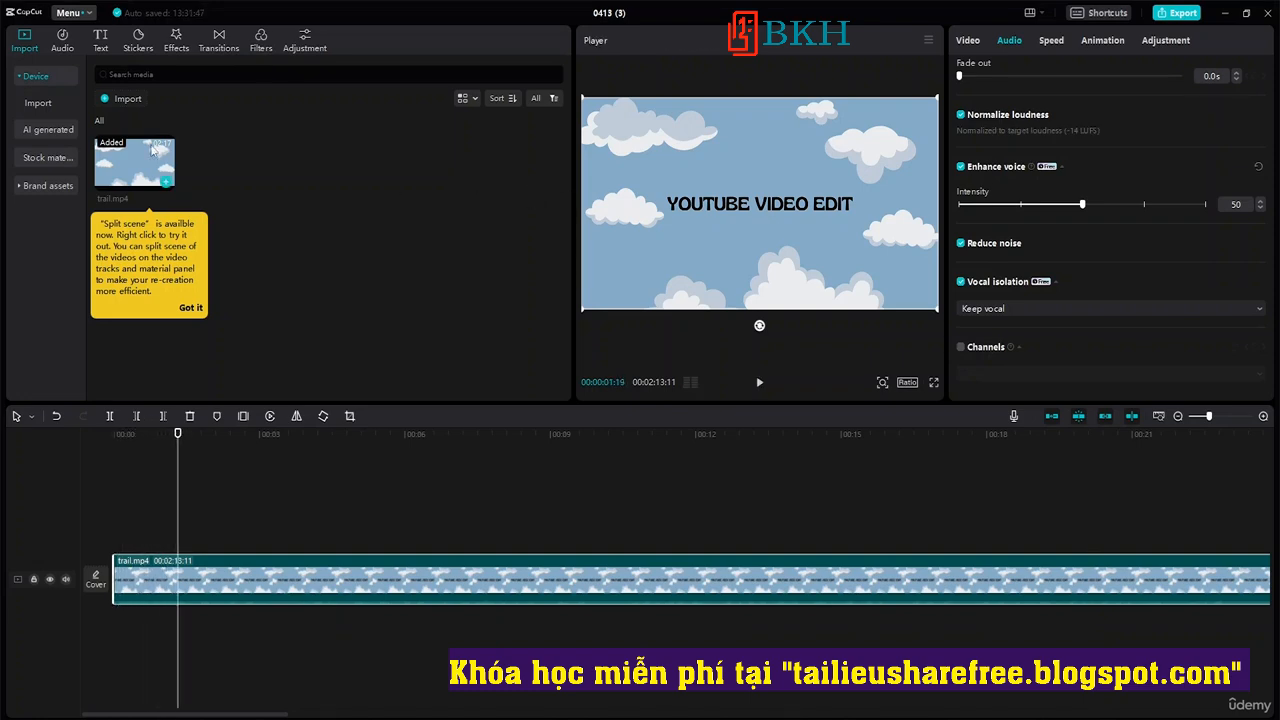
# Generate English auto captions for the trail.mp4 video.
pyautogui.click(108, 38)
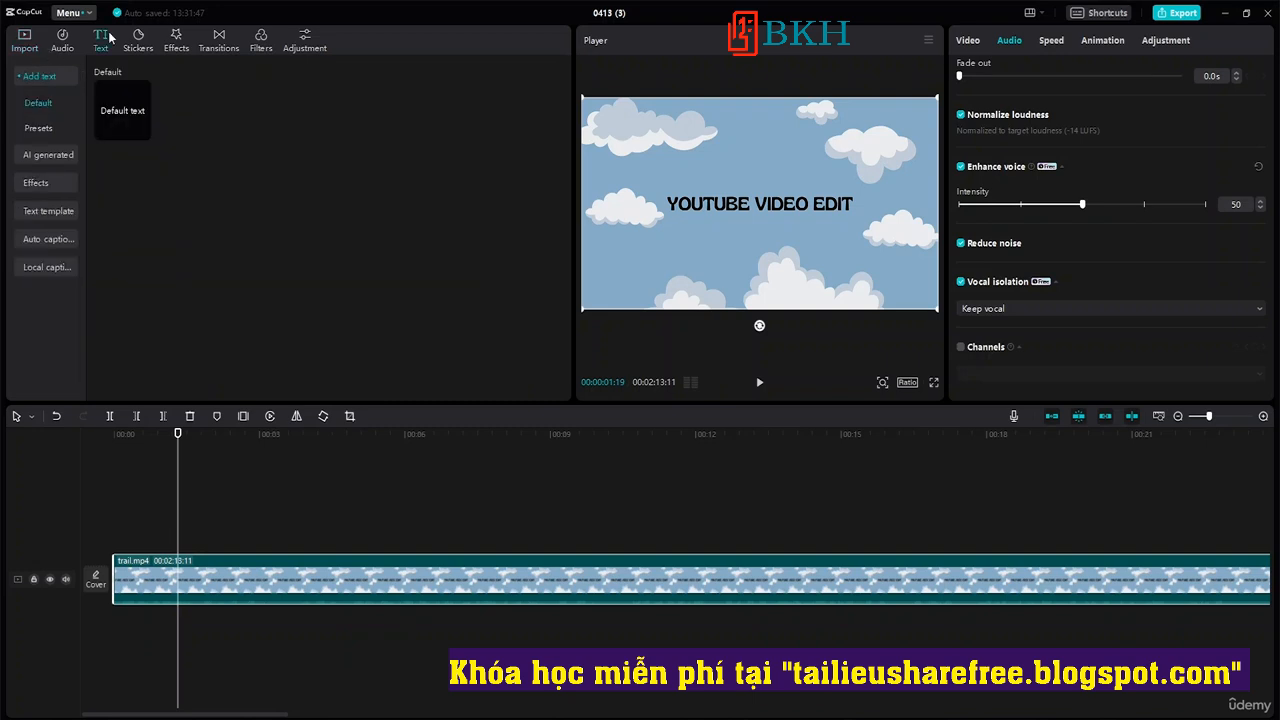
pyautogui.click(40, 243)
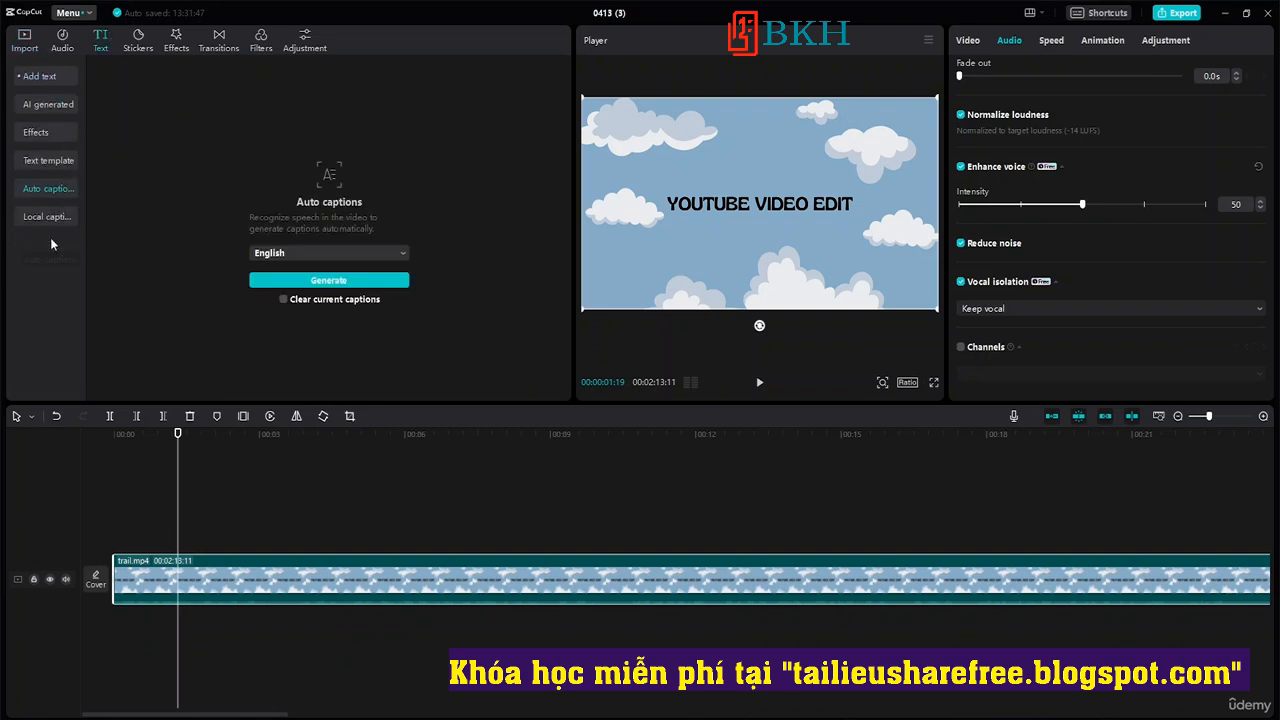
pyautogui.moveTo(180, 444); pyautogui.dragTo(147, 444)
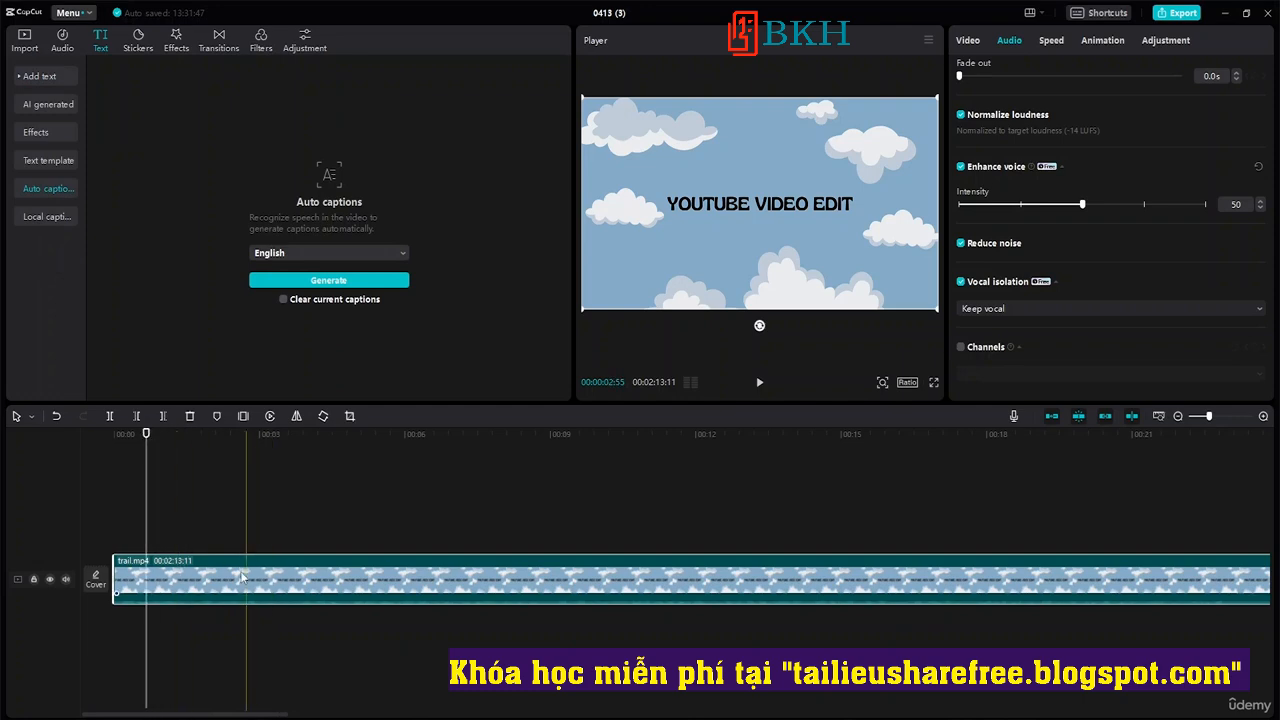
pyautogui.click(329, 281)
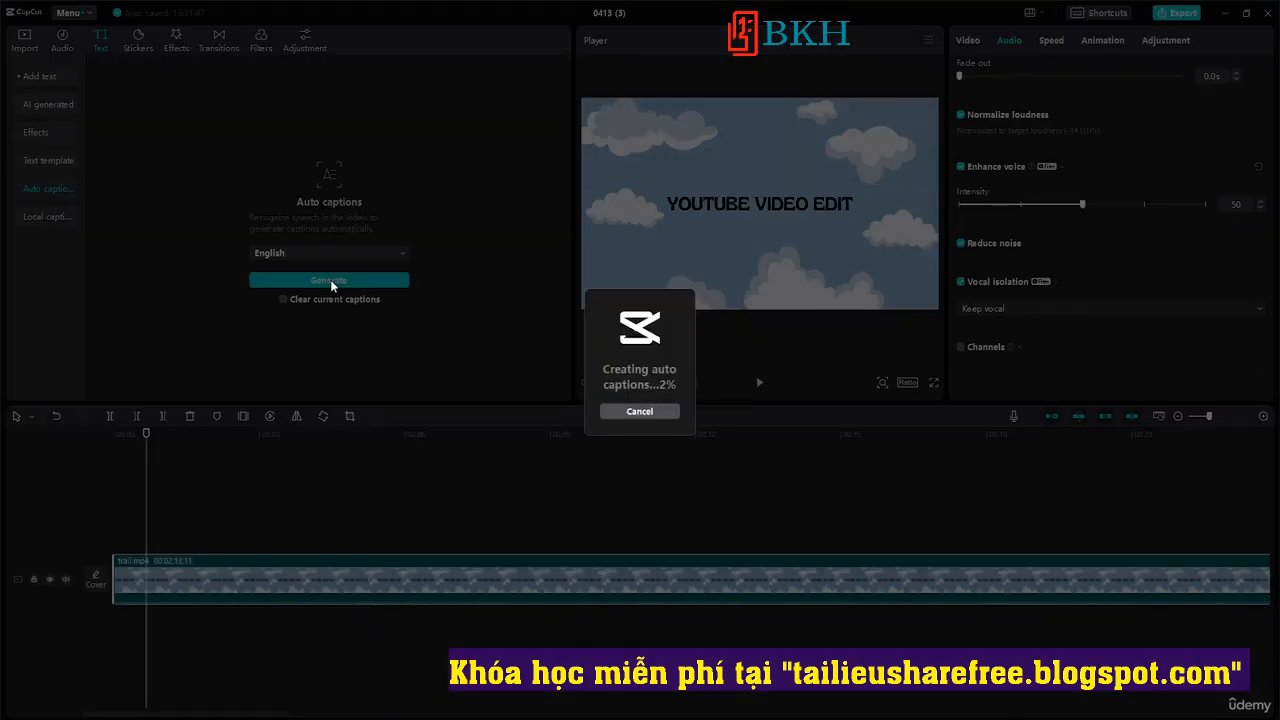
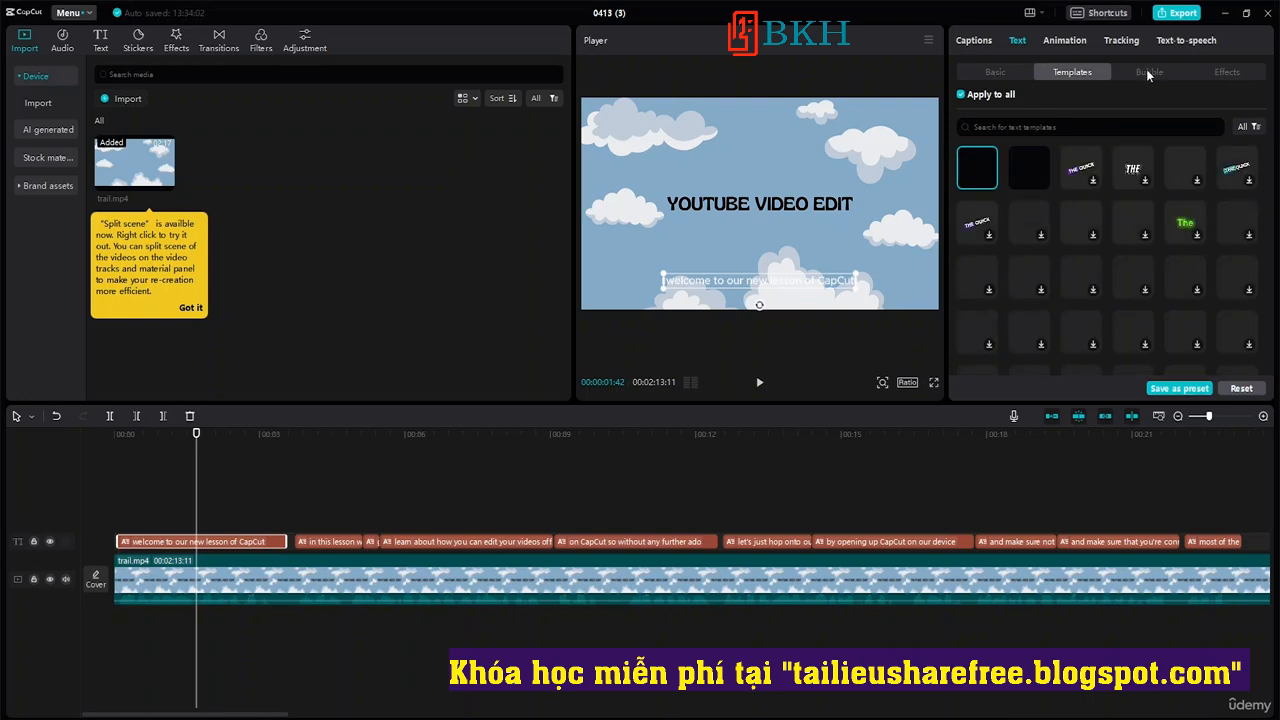
# Apply the white italic "THE" text template to all captions, move them slightly up in the frame and preview from the start.
pyautogui.click(1135, 168)
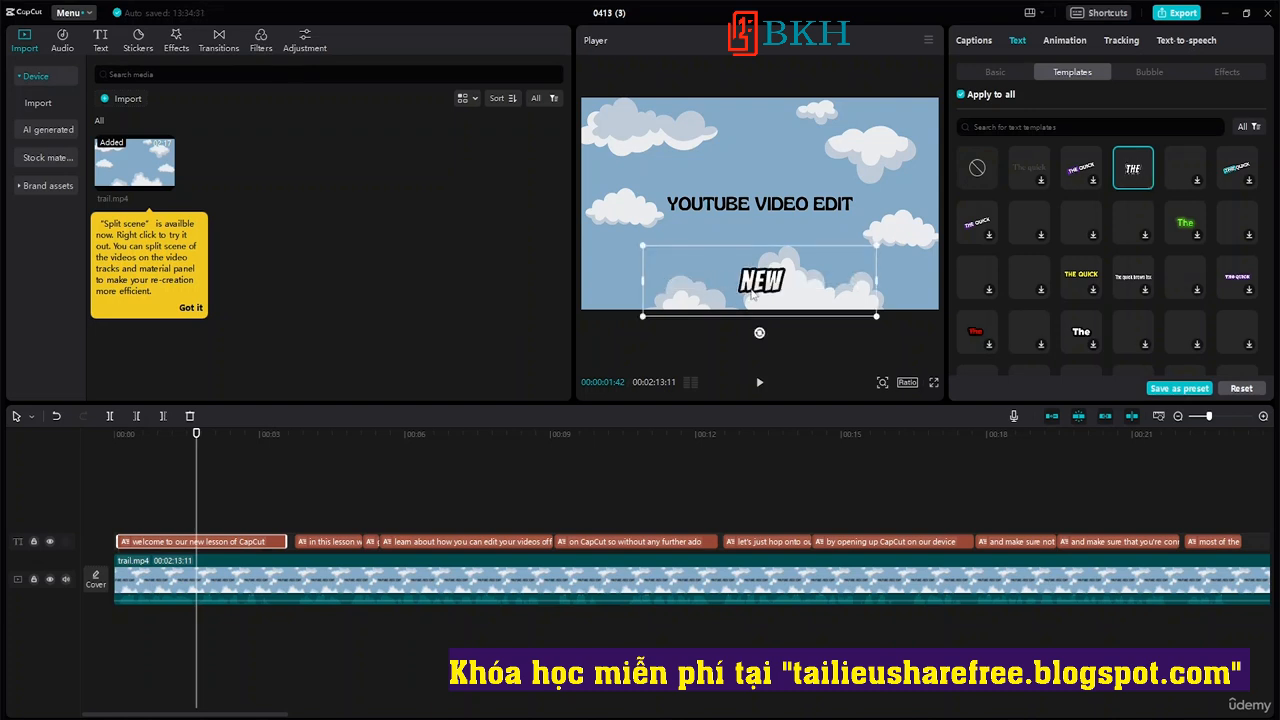
pyautogui.moveTo(753, 293); pyautogui.dragTo(779, 255)
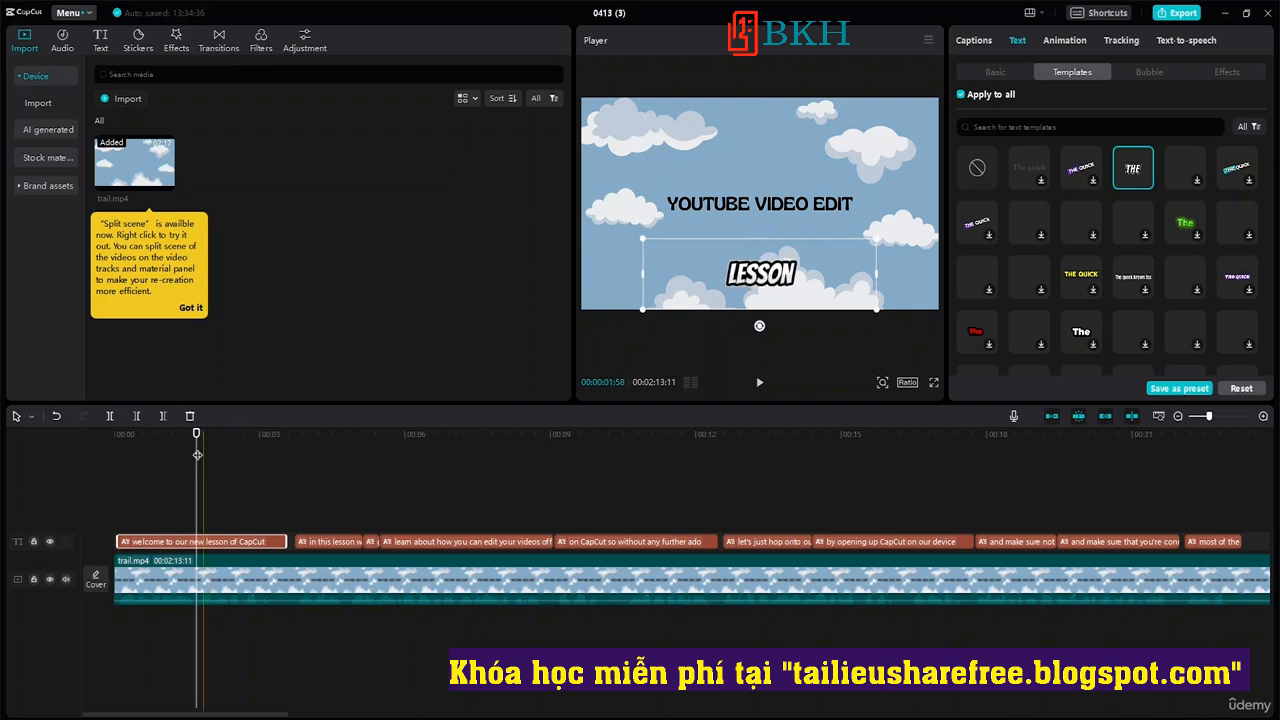
pyautogui.moveTo(196, 433); pyautogui.dragTo(118, 437)
pyautogui.press('space')
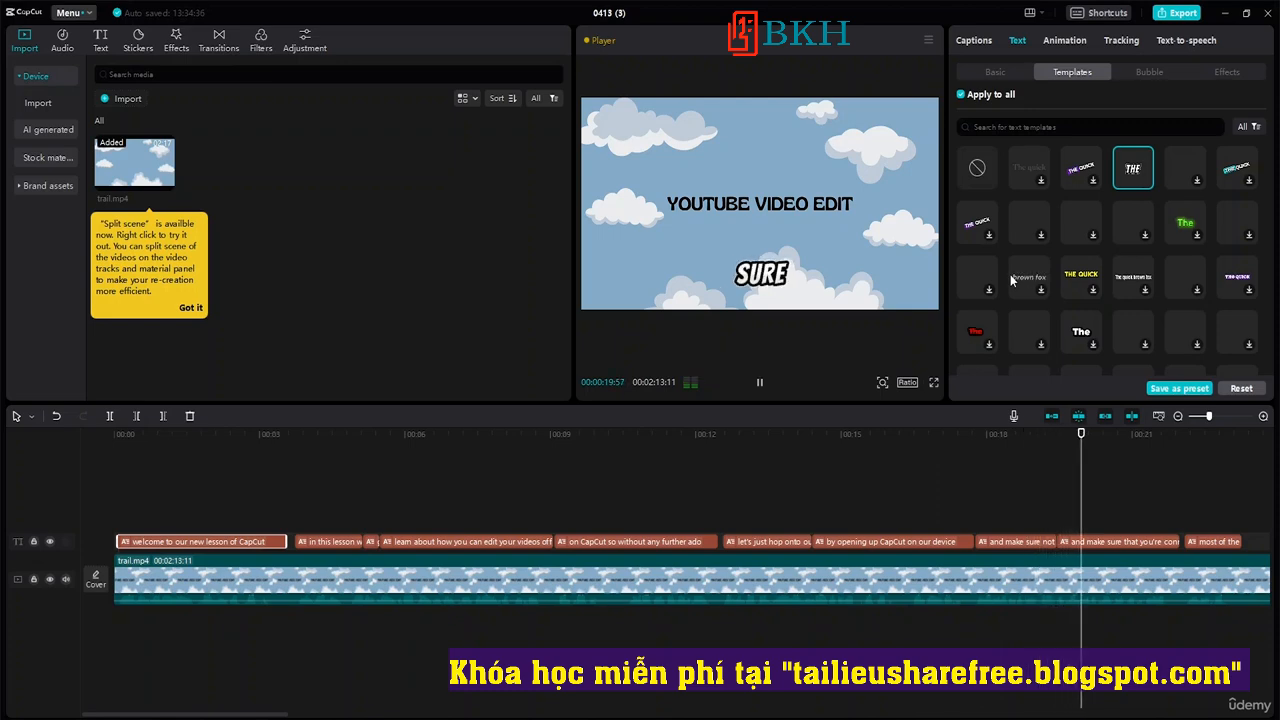
# Switch all captions to the yellow "THE QUICK" text template and preview the first few seconds from the beginning.
pyautogui.press('space')
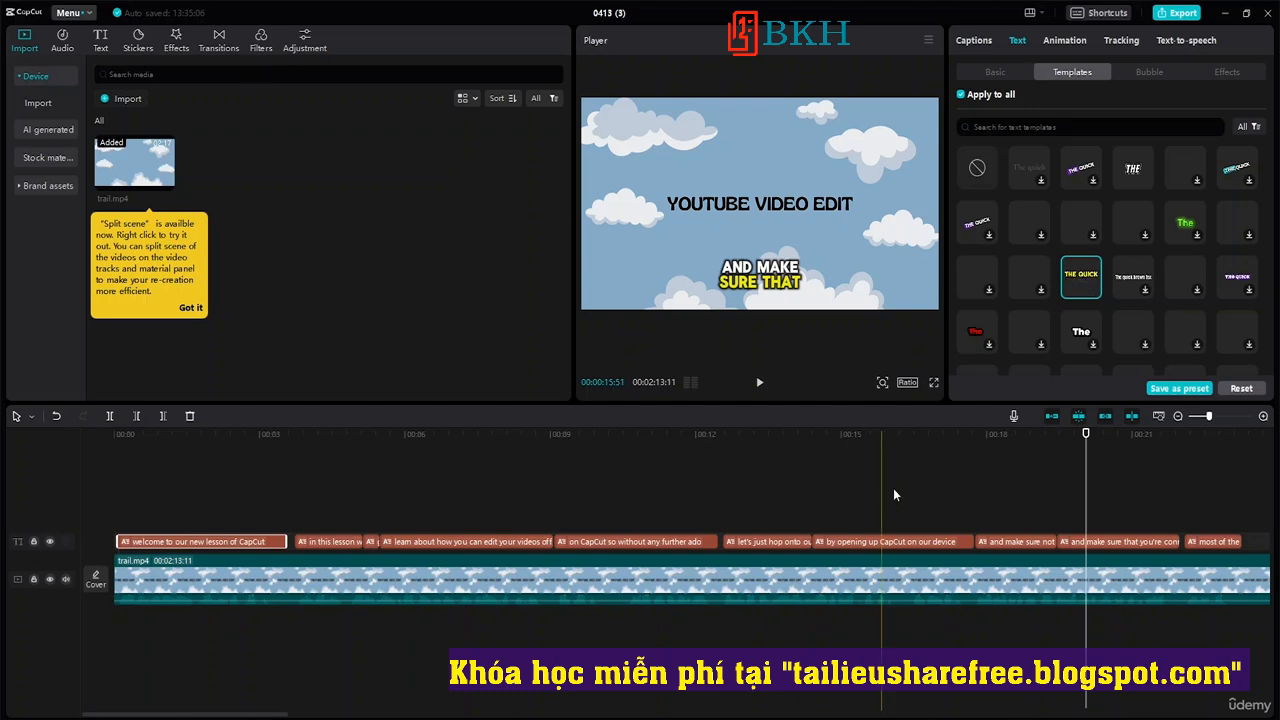
pyautogui.moveTo(1084, 433); pyautogui.dragTo(127, 452)
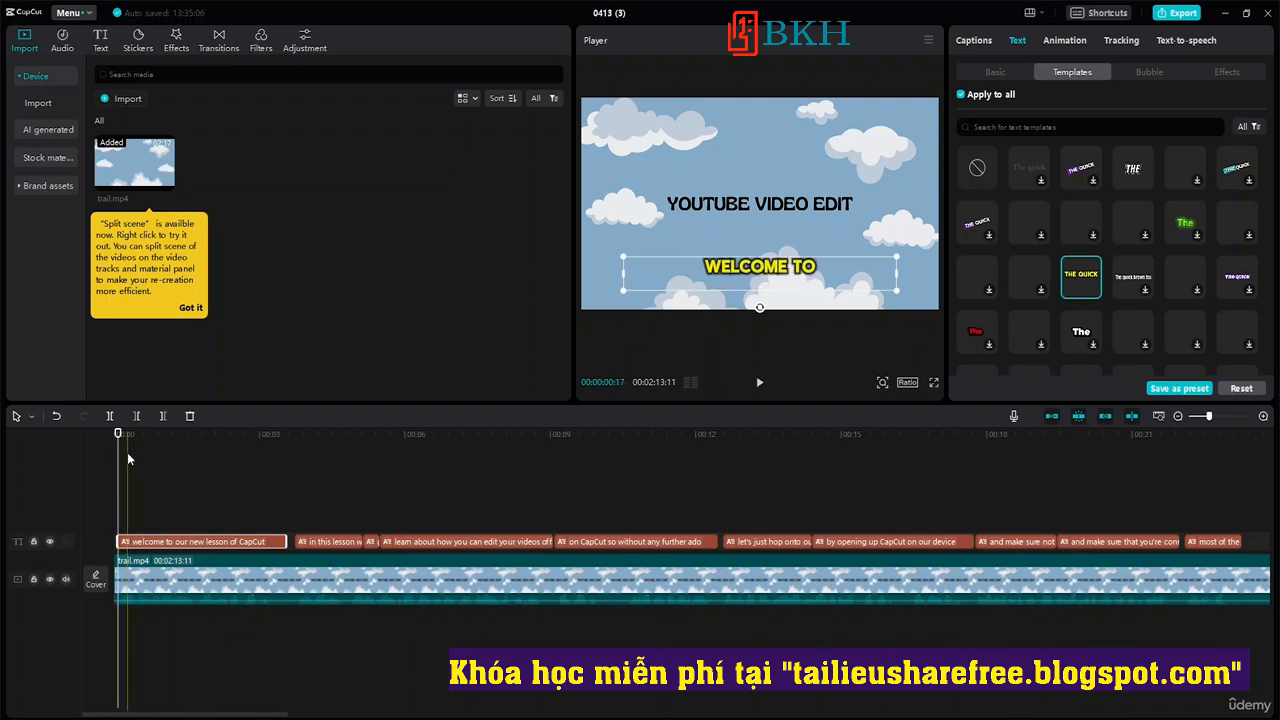
pyautogui.press('space')
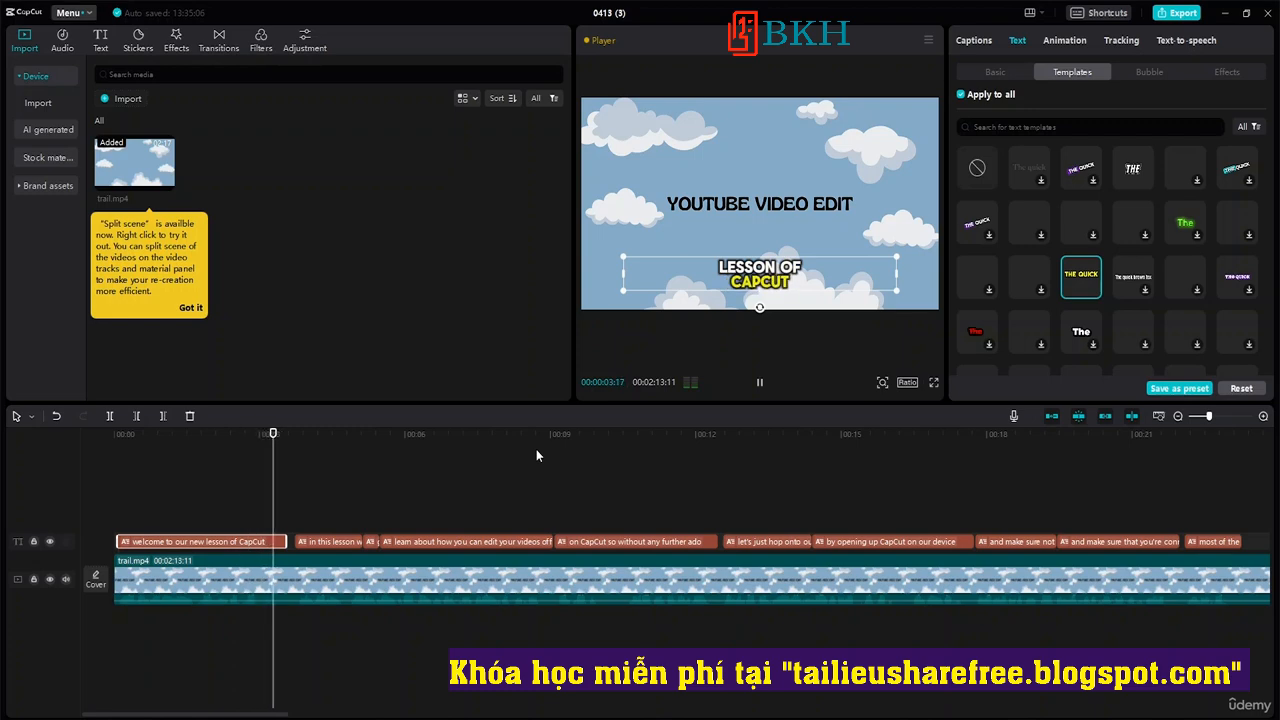
pyautogui.press('space')
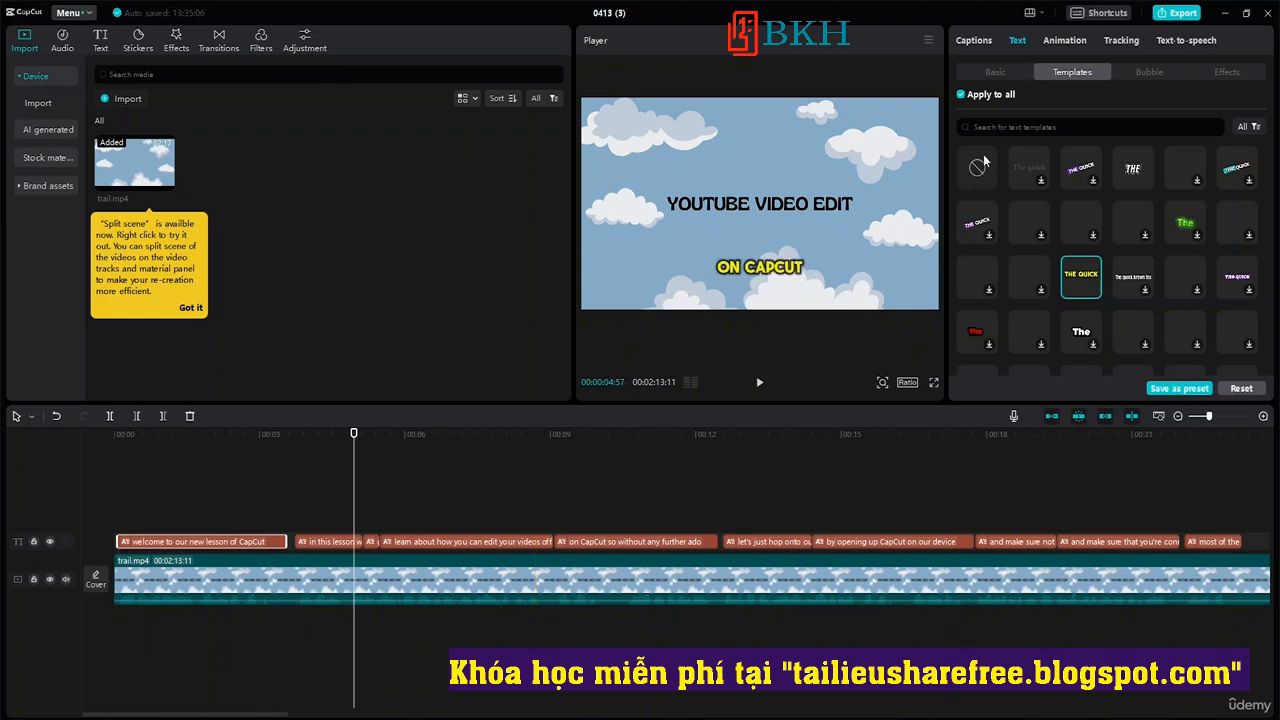
# Try the Slide Up entrance animation on the first caption and replace it with Mini Zoom, keeping the 0.5 s duration.
pyautogui.click(1077, 46)
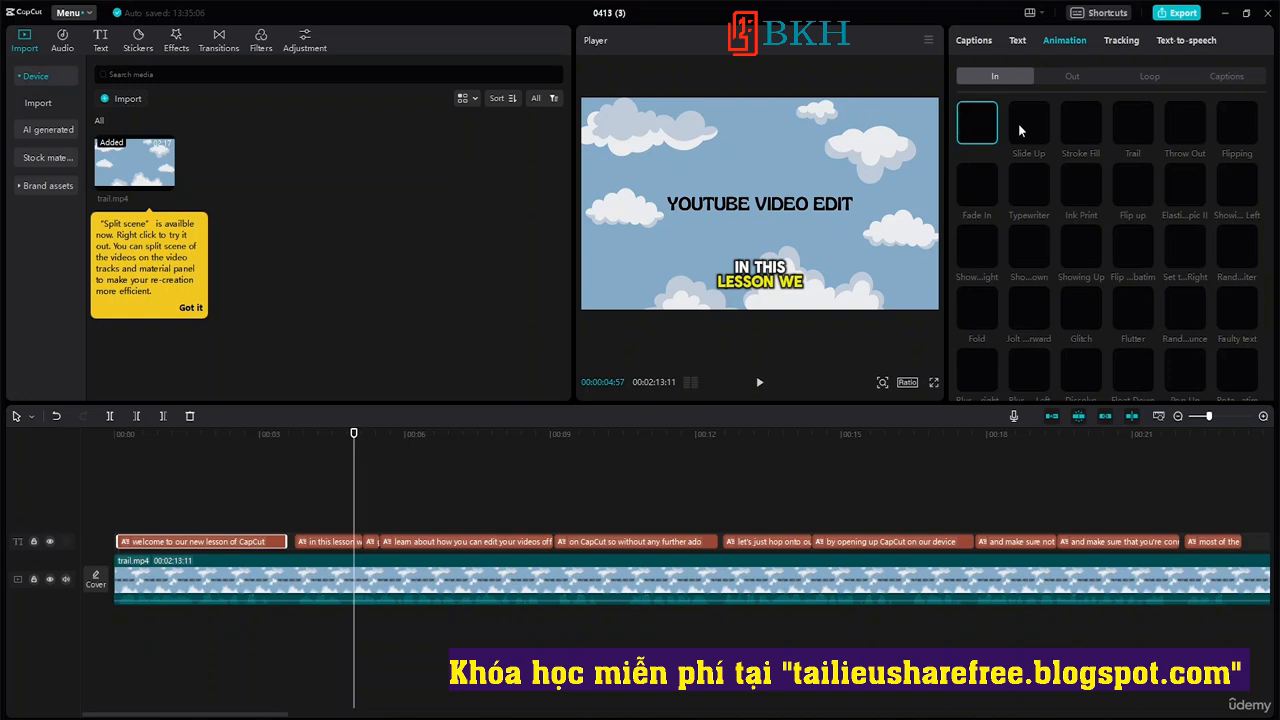
pyautogui.click(1037, 126)
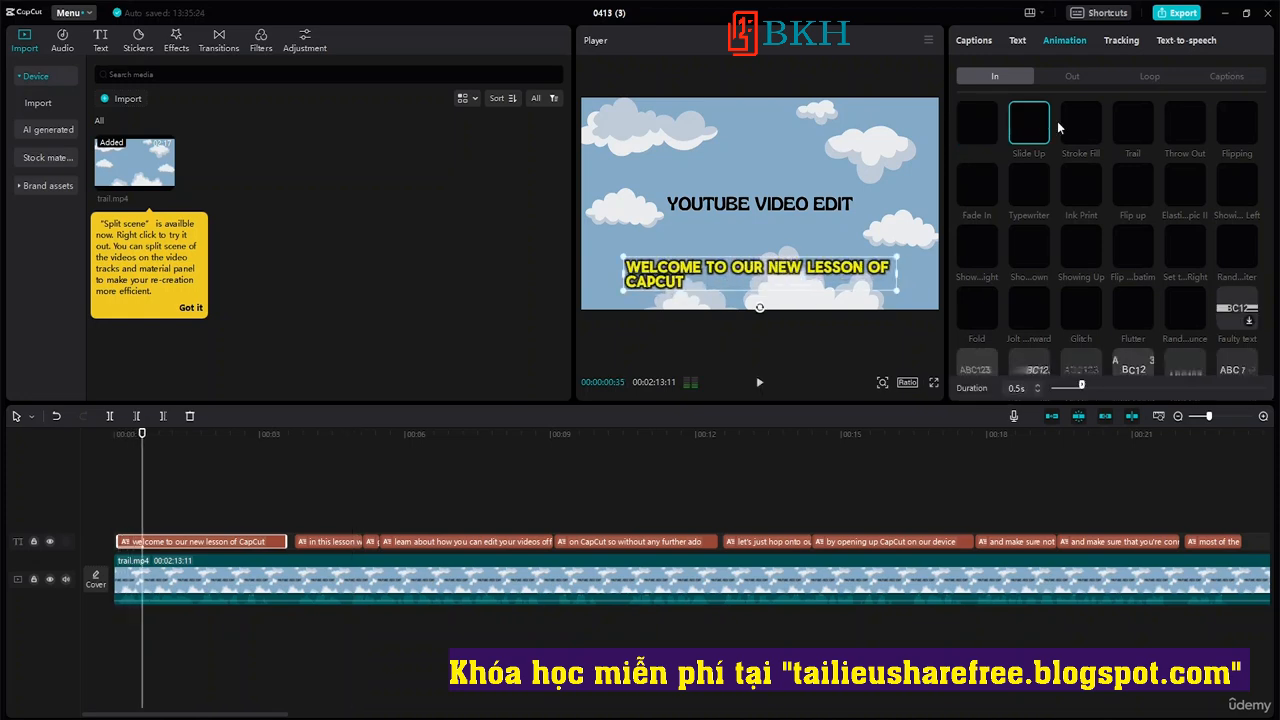
pyautogui.scroll(-3, 1080, 257)
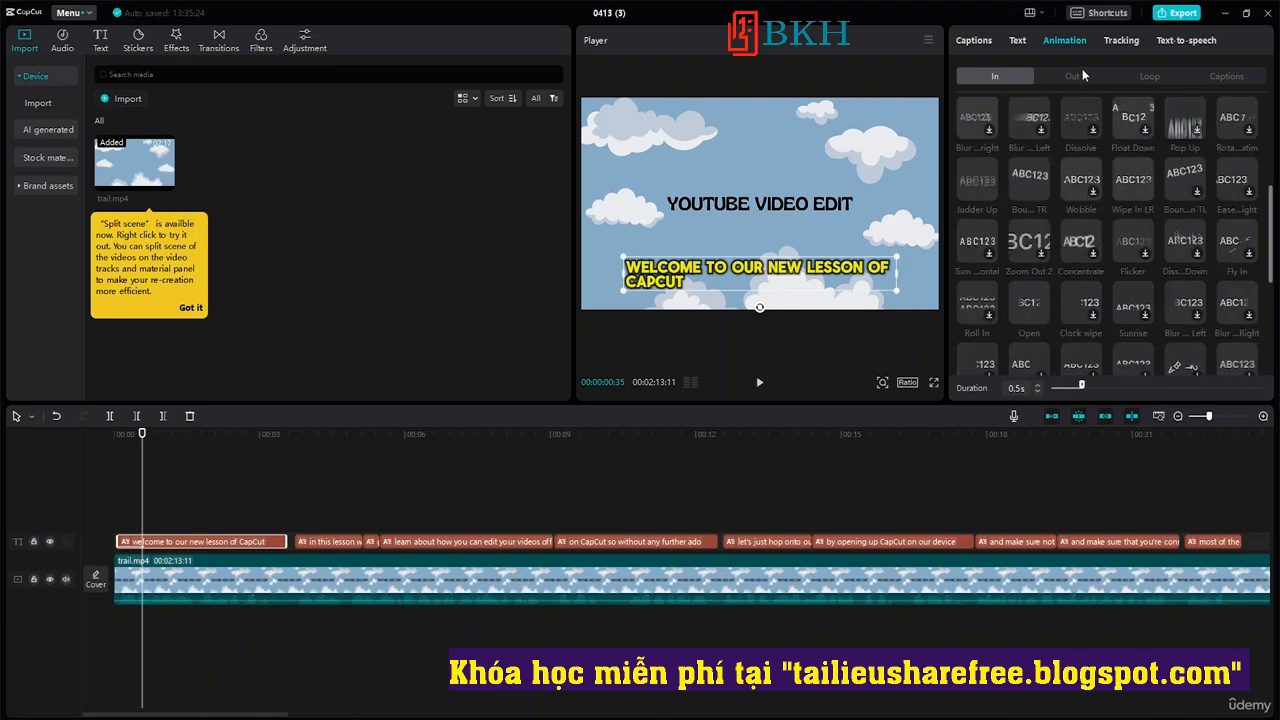
pyautogui.scroll(-5, 1042, 297)
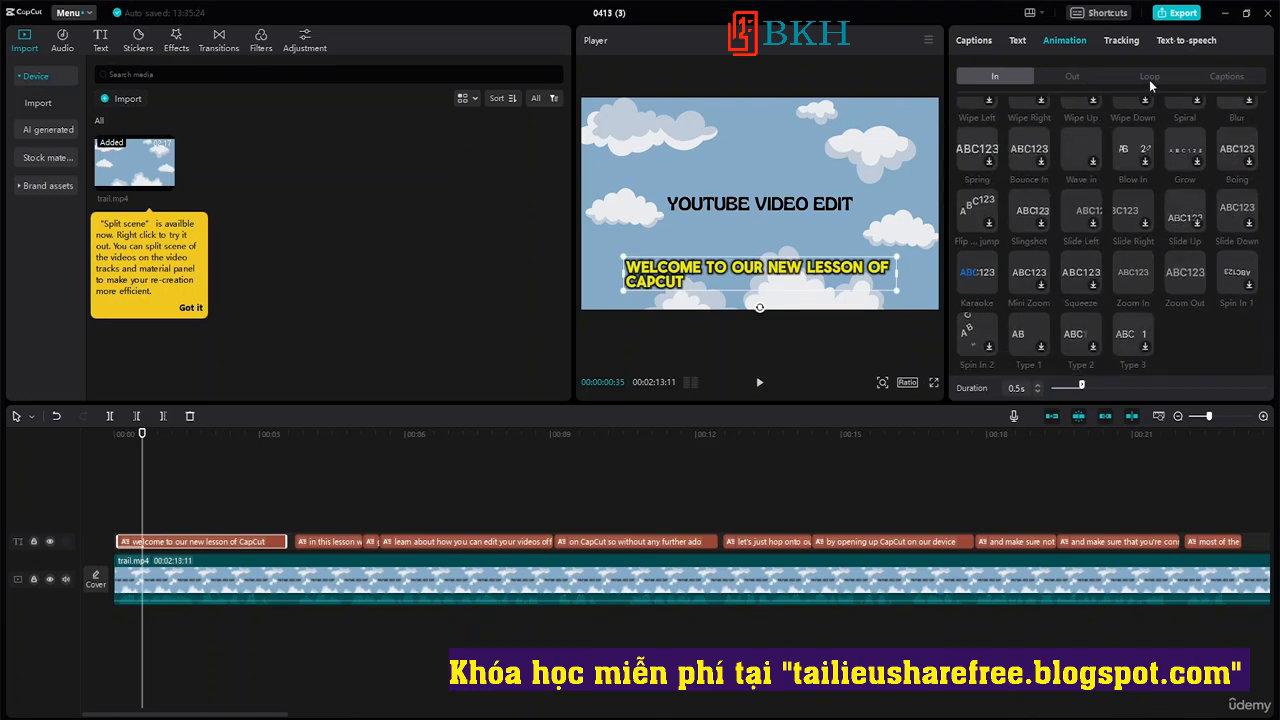
pyautogui.click(1072, 76)
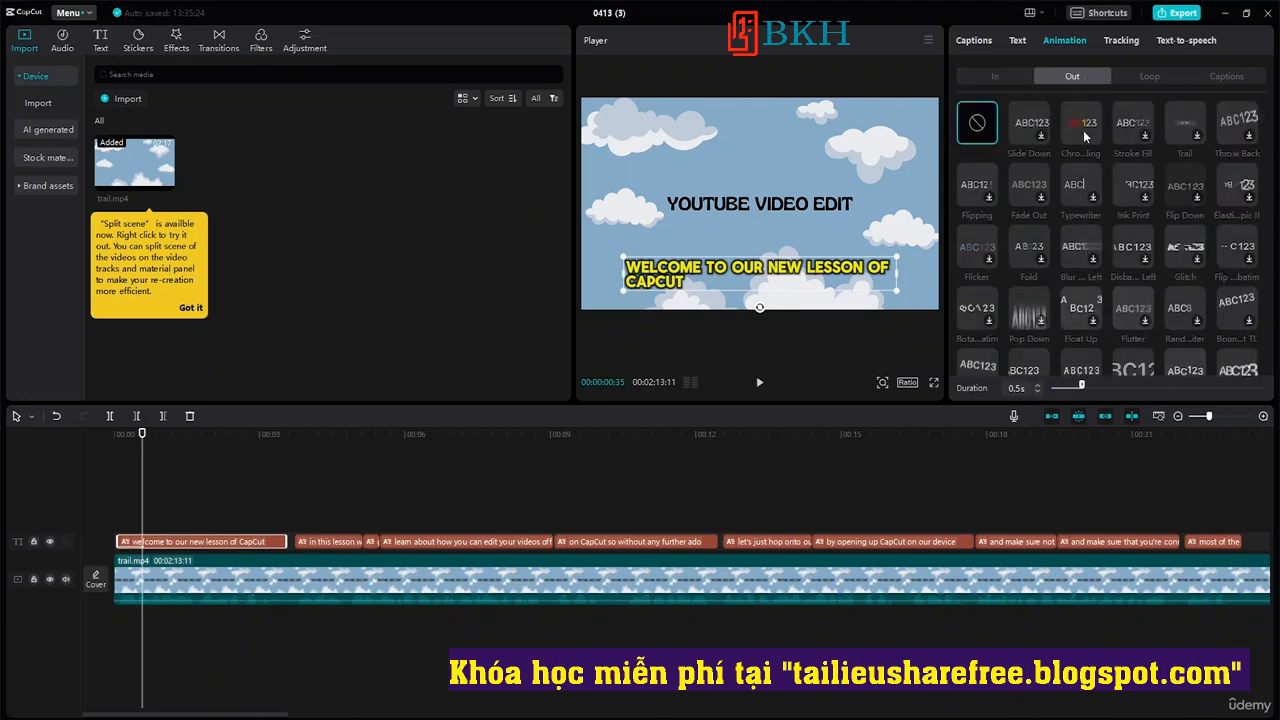
pyautogui.click(1009, 78)
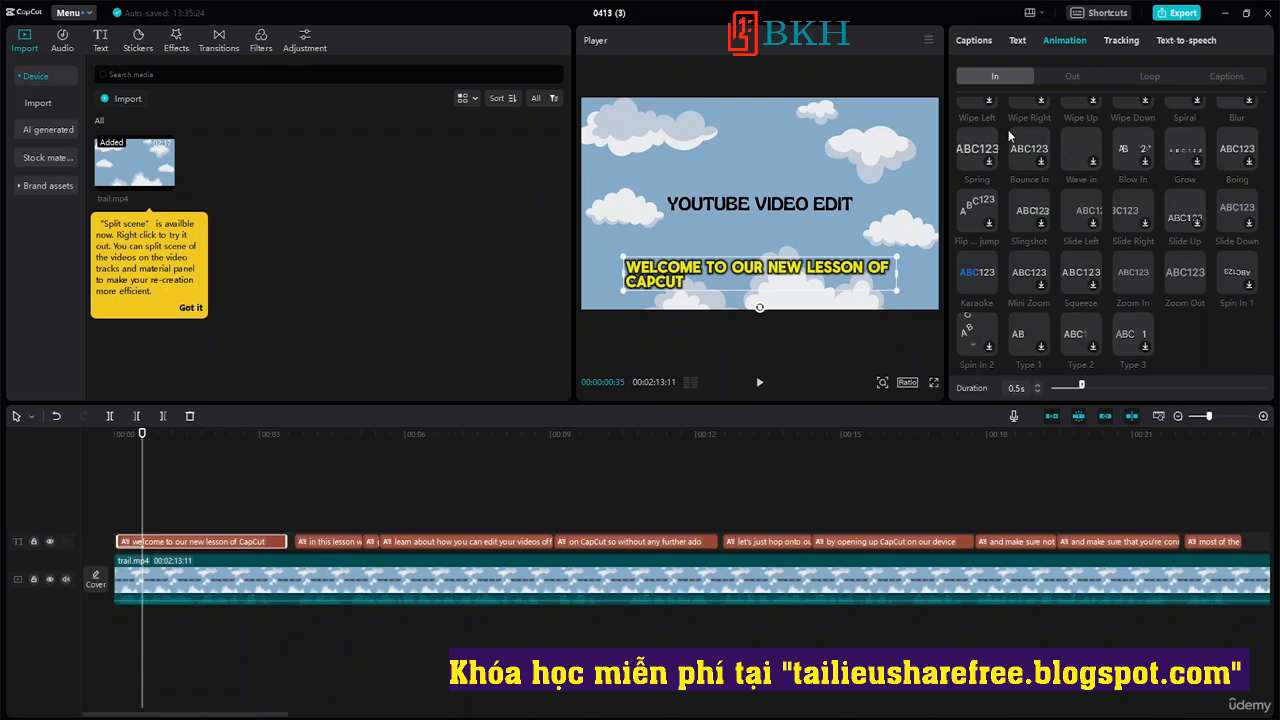
pyautogui.click(1042, 286)
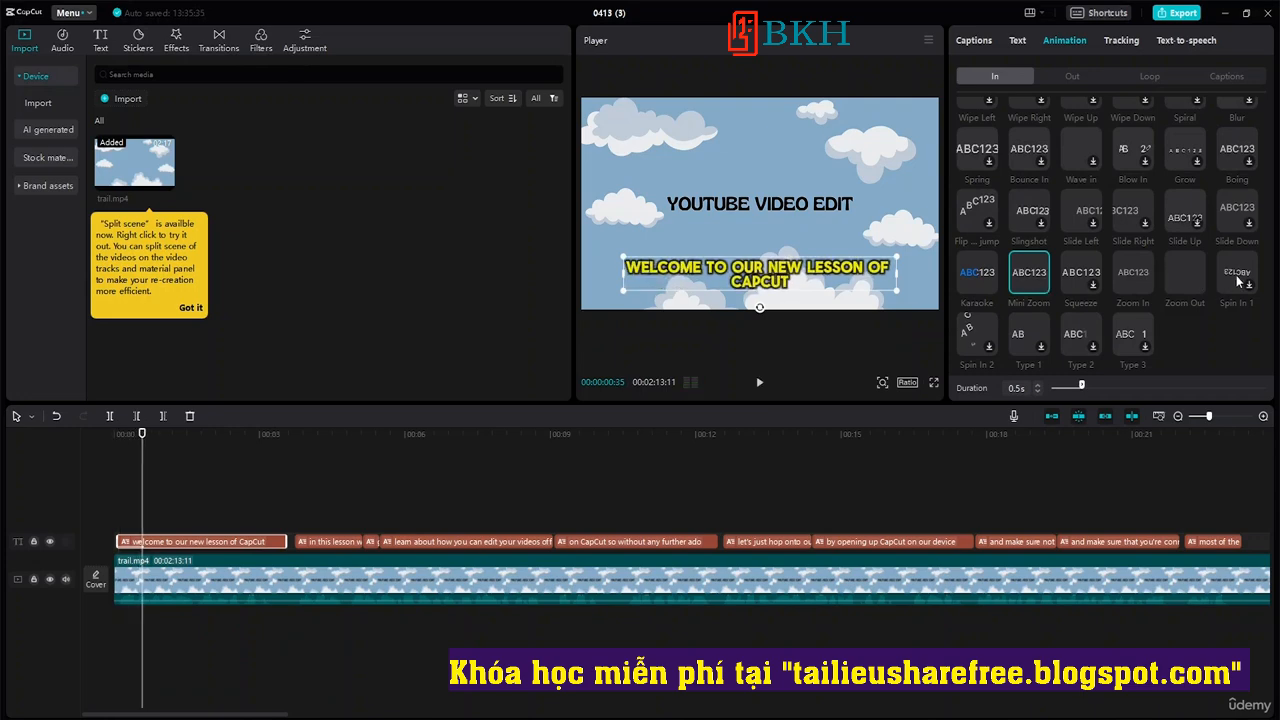
pyautogui.scroll(4, 1190, 218)
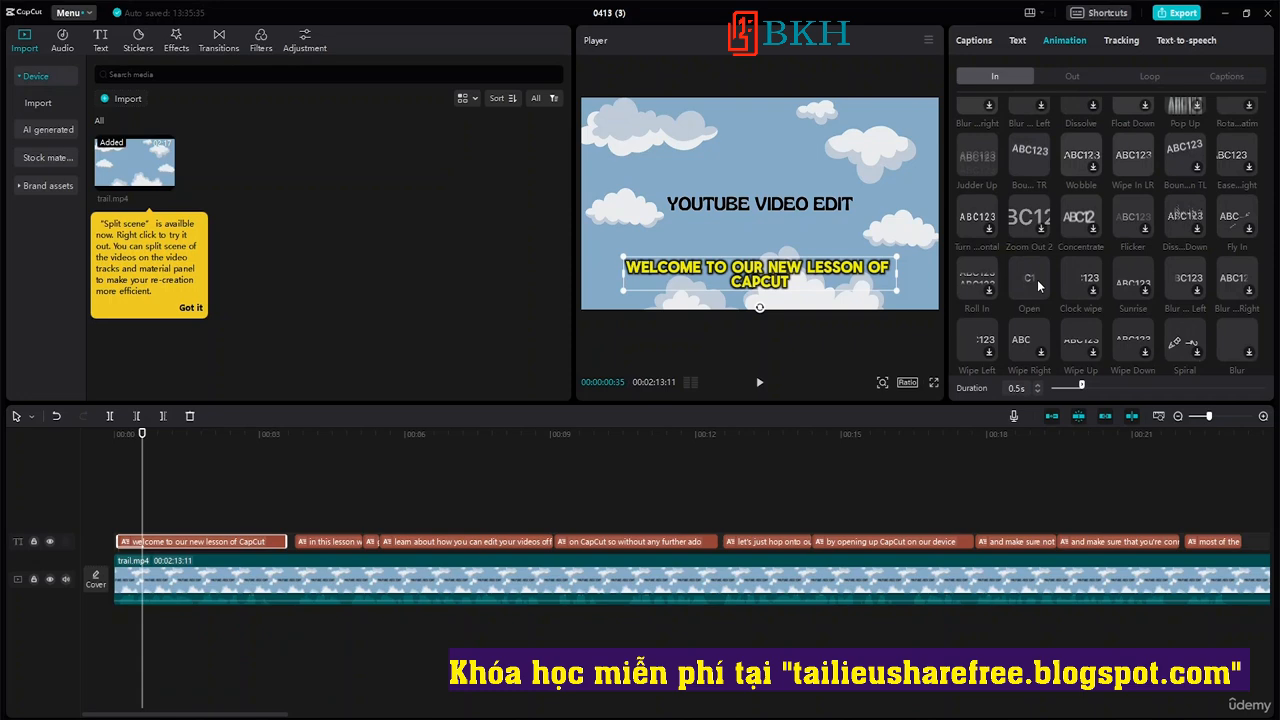
# Give the first caption the Showing Down entrance animation and the Roll Out exit animation.
pyautogui.scroll(3, 1039, 287)
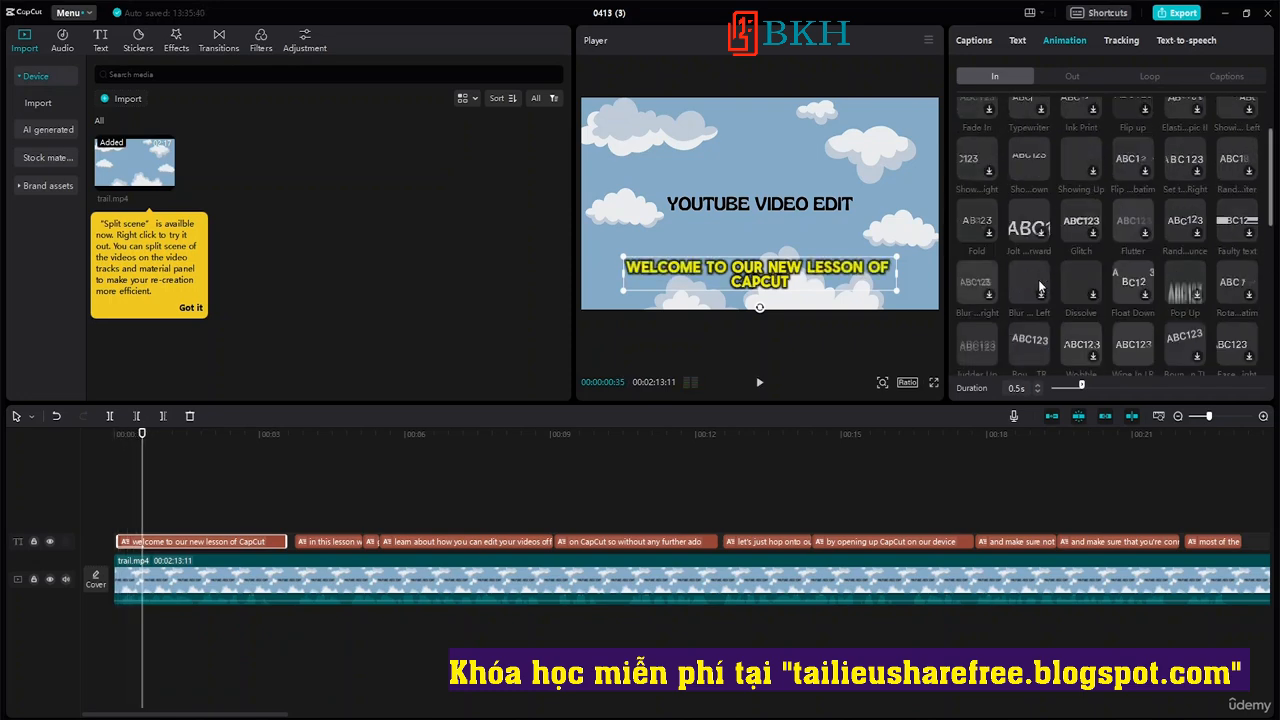
pyautogui.scroll(1, 1109, 218)
pyautogui.click(1032, 226)
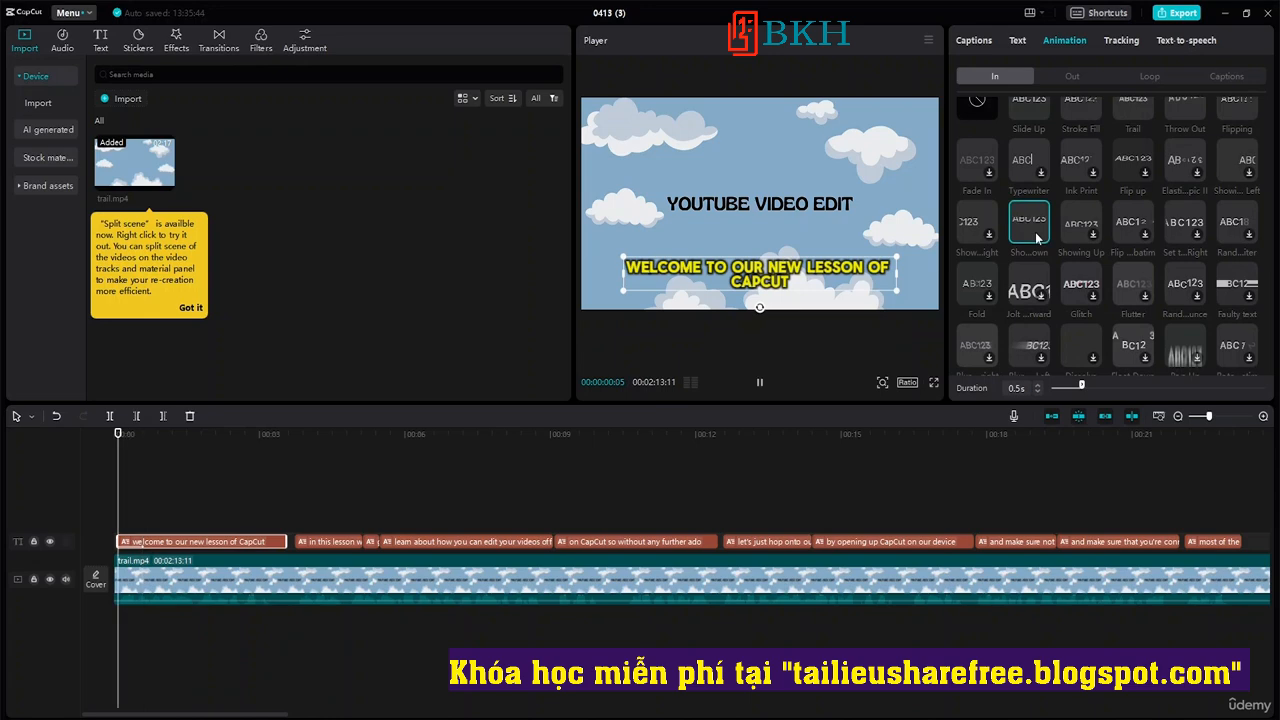
pyautogui.click(1059, 79)
pyautogui.scroll(-2, 1087, 170)
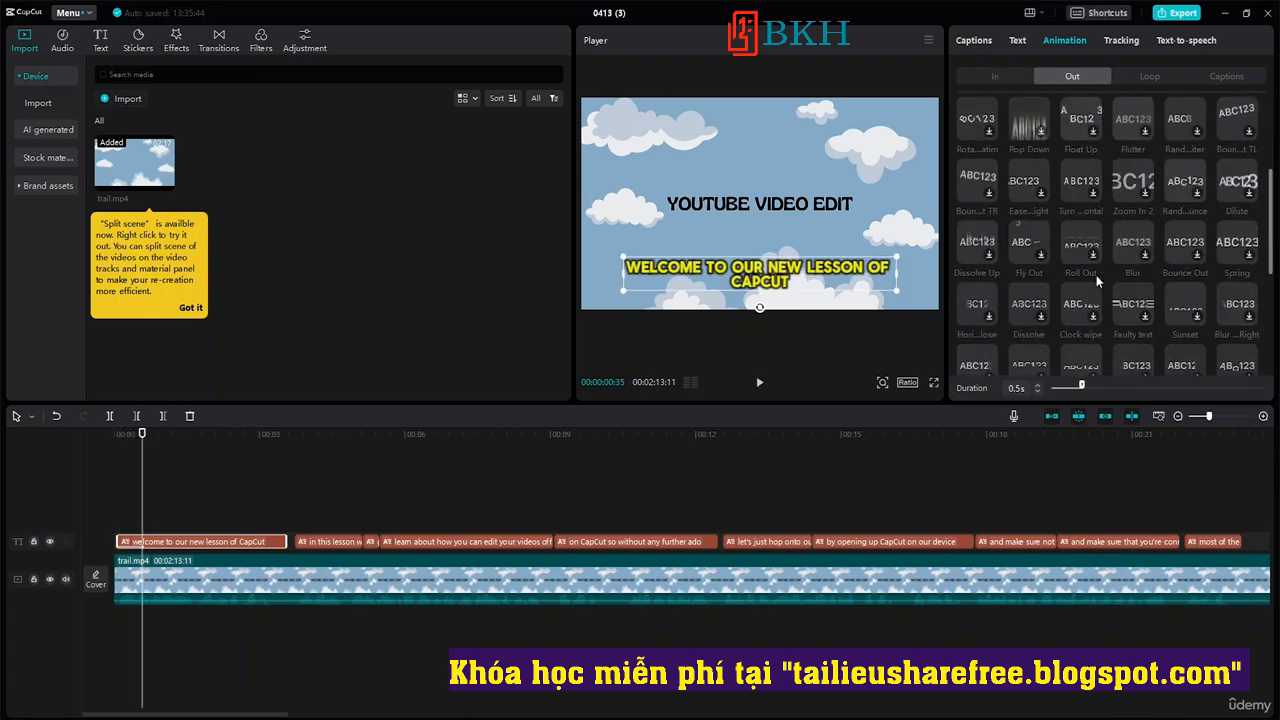
pyautogui.click(1092, 257)
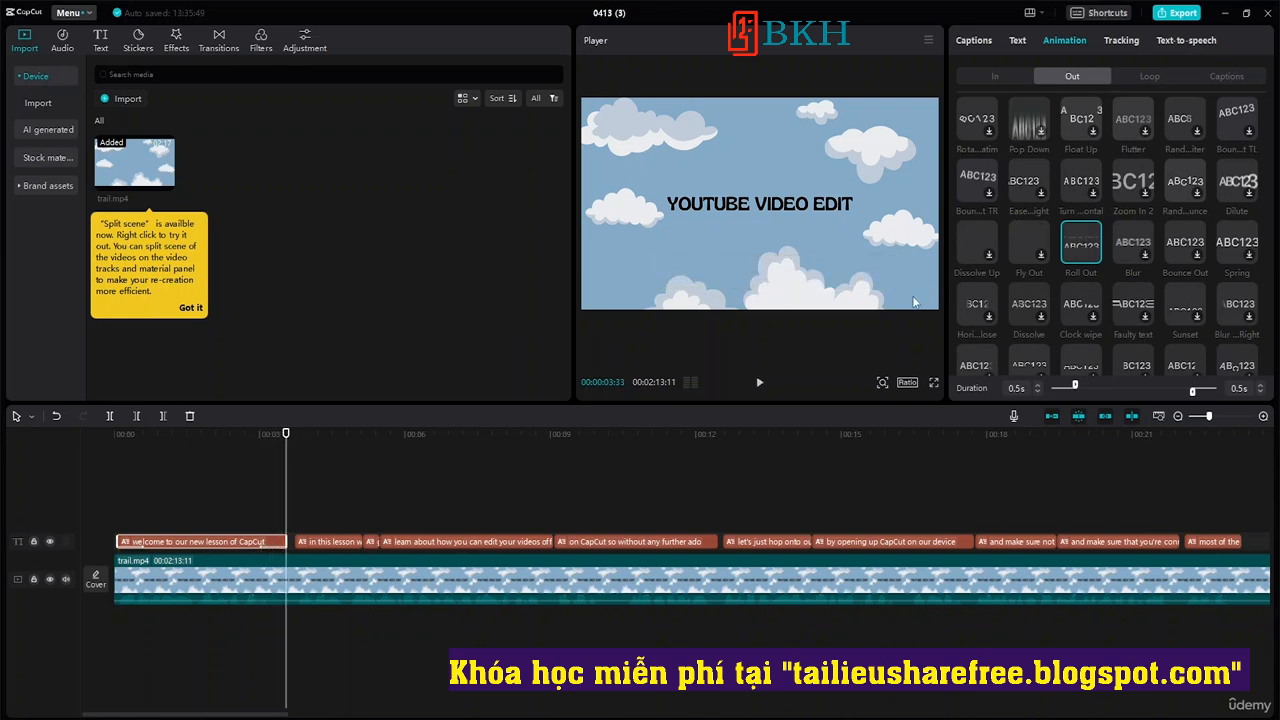
# Preview the caption animations from the start of the video to about 17 seconds.
pyautogui.moveTo(279, 434); pyautogui.dragTo(20, 441)
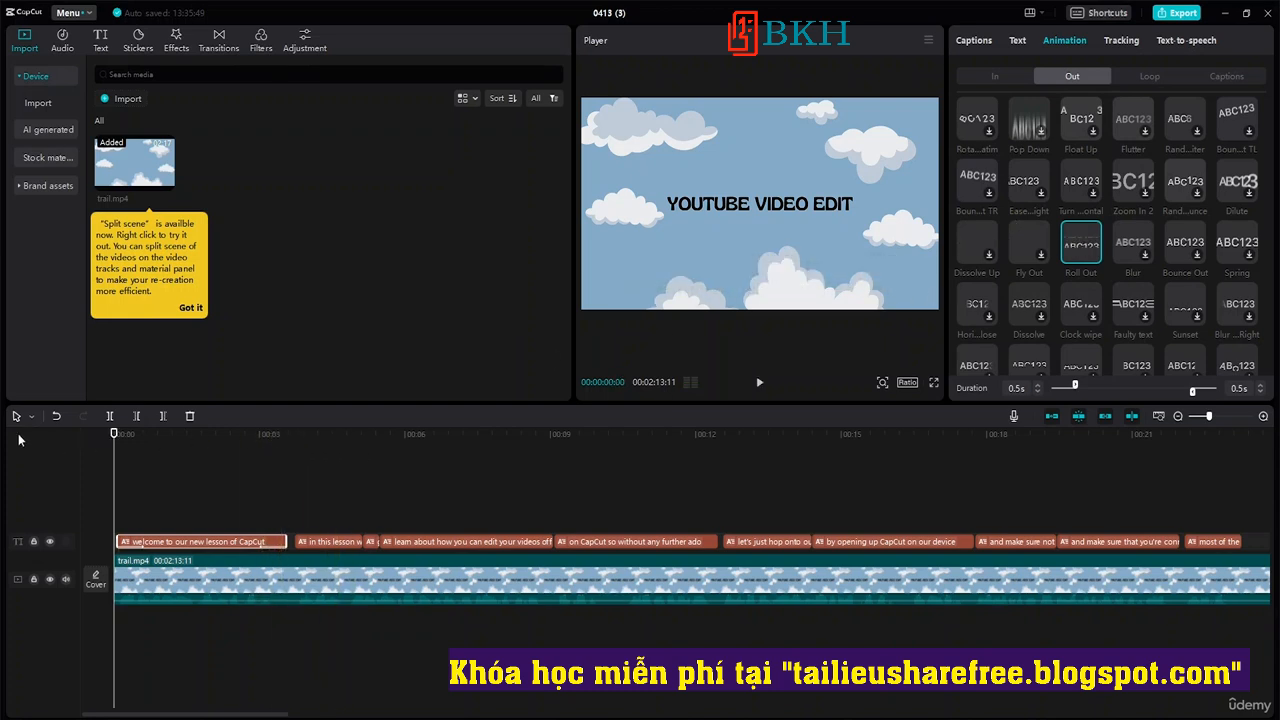
pyautogui.press('space')
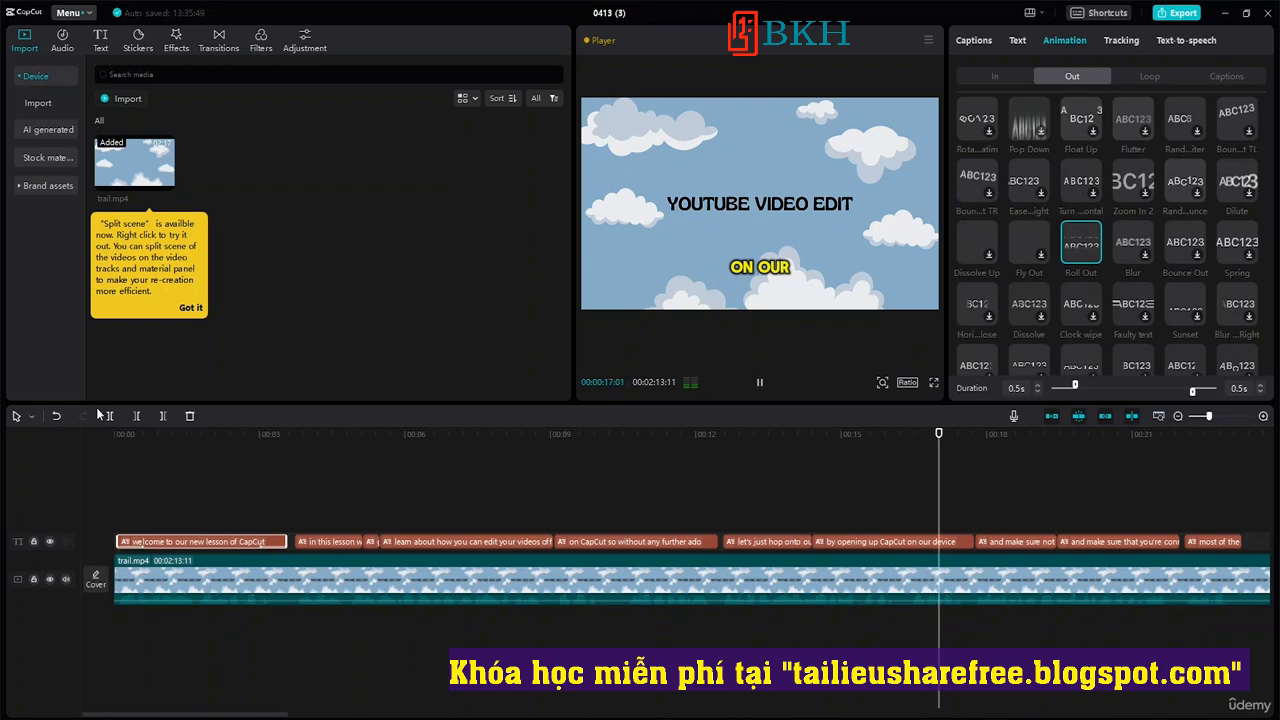
pyautogui.press('space')
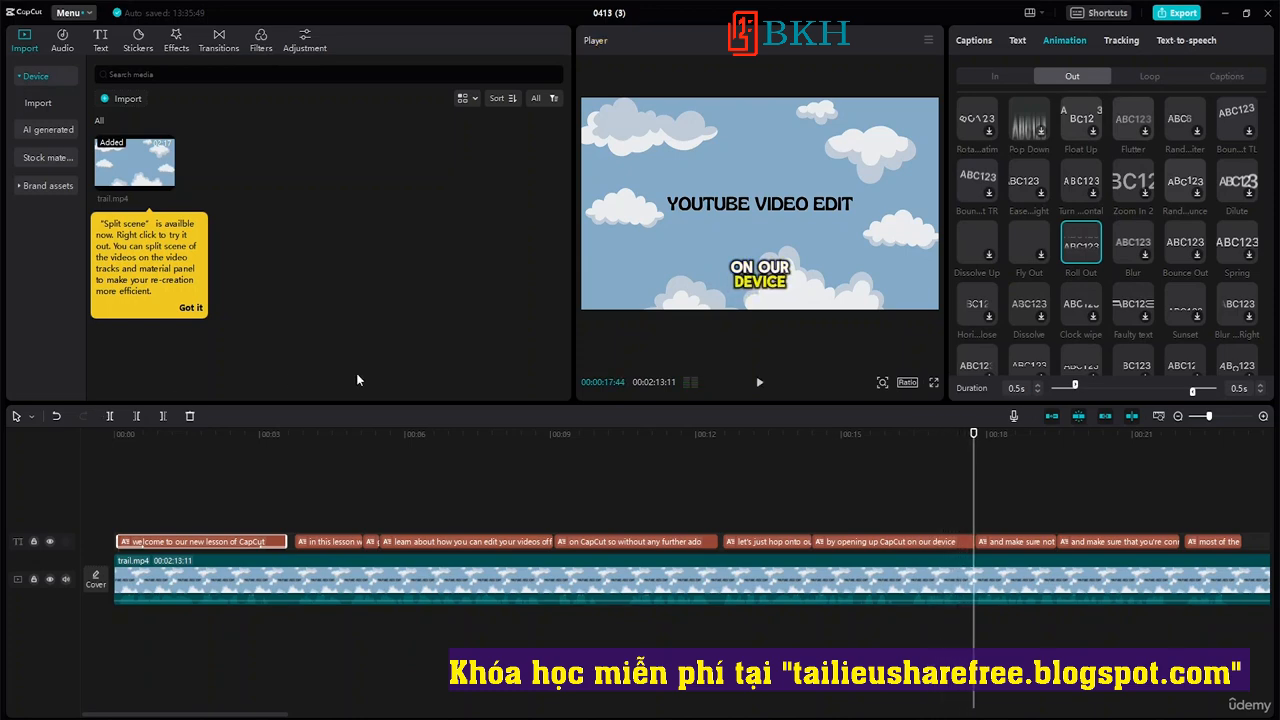
# Split the trail.mp4 clip at 00:00:03:44, 00:00:09:04 and 00:00:12:34, at the starts of captions.
pyautogui.moveTo(971, 437); pyautogui.dragTo(293, 502)
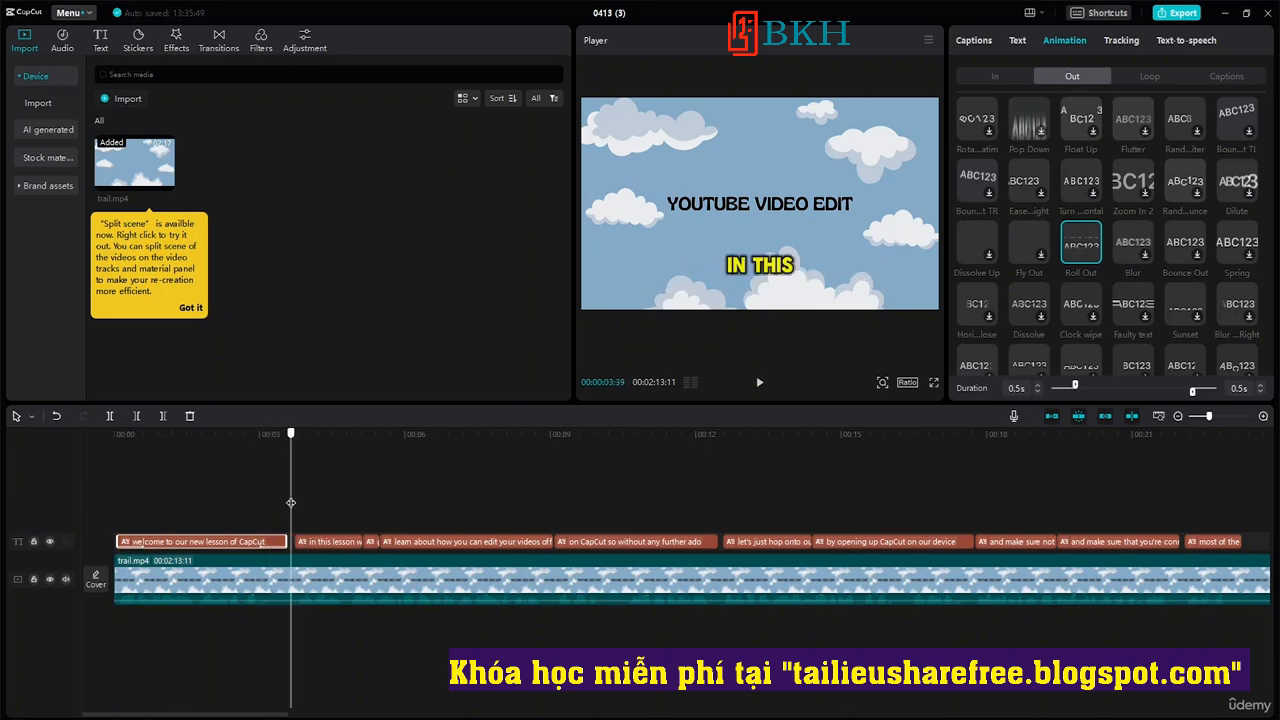
pyautogui.press('b')
pyautogui.click(294, 572)
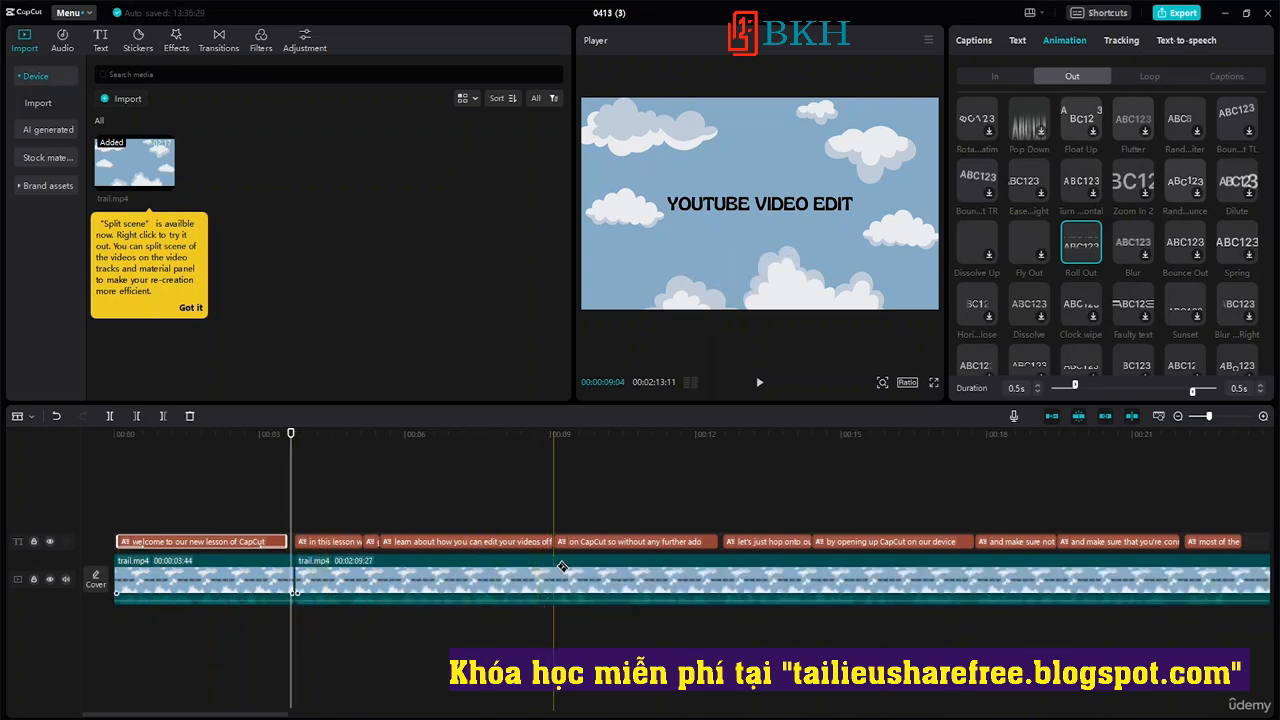
pyautogui.click(555, 570)
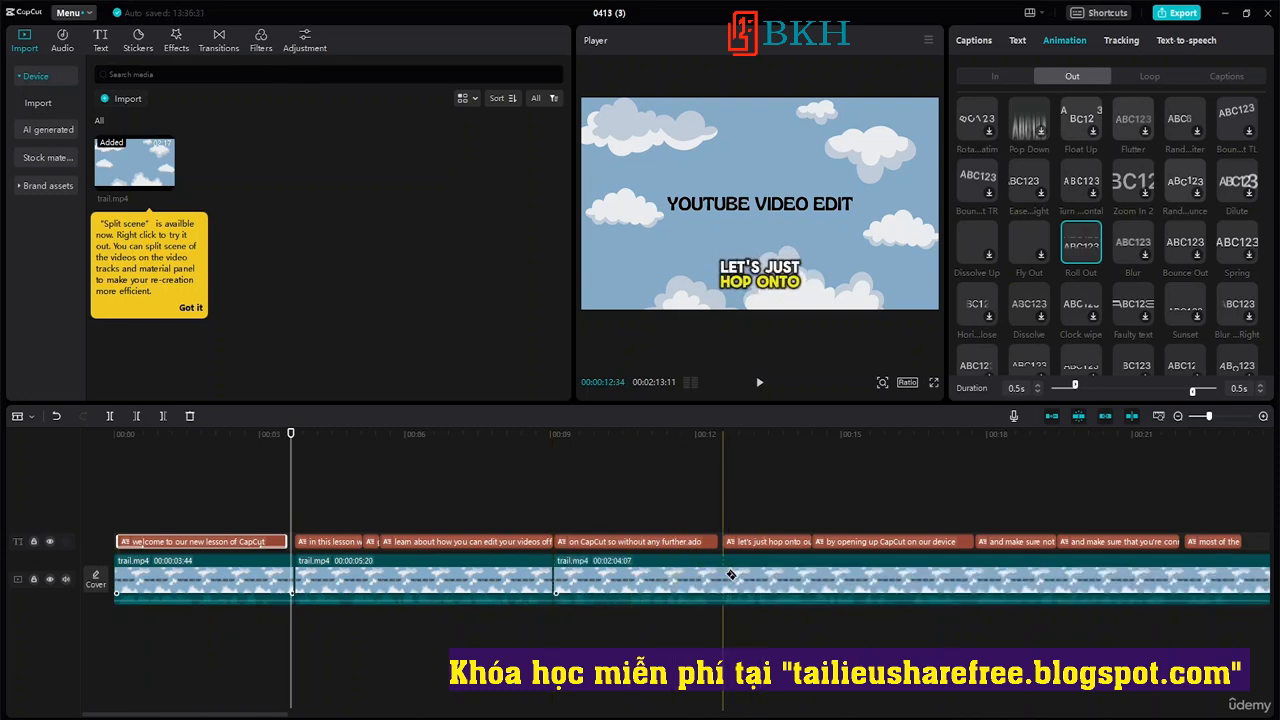
pyautogui.click(724, 575)
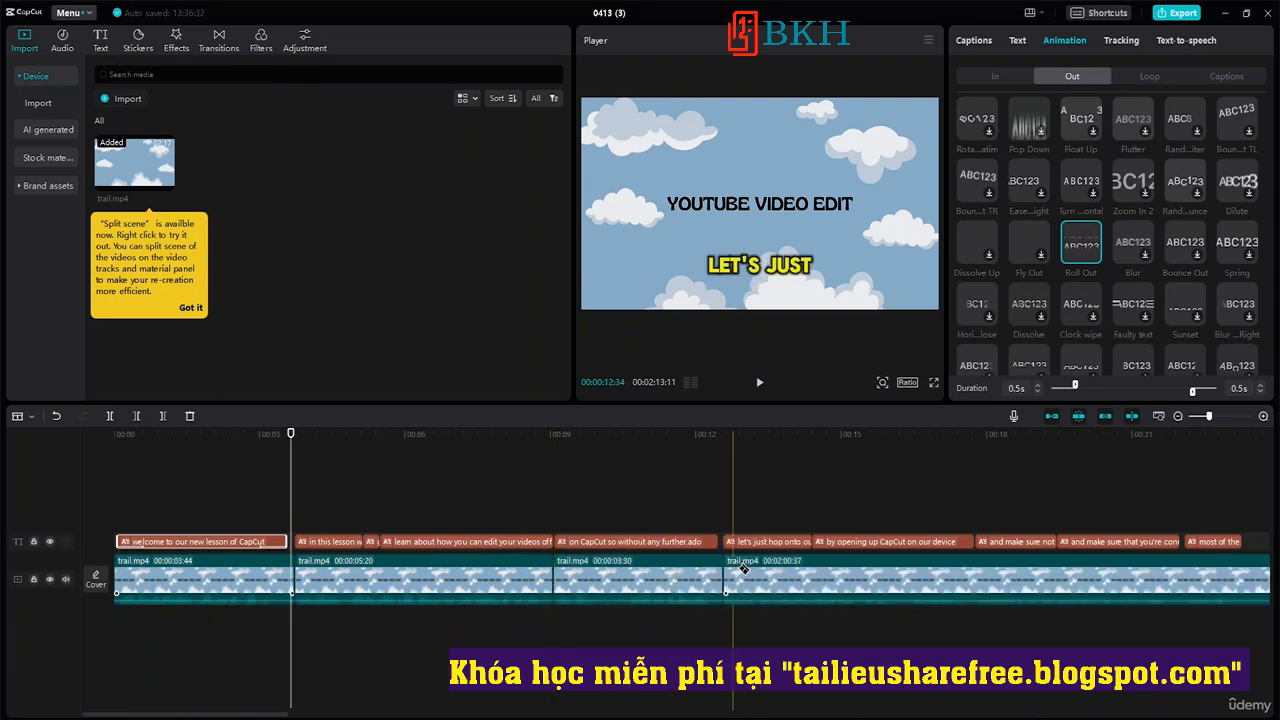
# Return to selection mode and place overlay transitions on the three cuts in trail.mp4, using Black Fade on the third.
pyautogui.click(287, 434)
pyautogui.moveTo(287, 435); pyautogui.dragTo(110, 431)
pyautogui.click(29, 420)
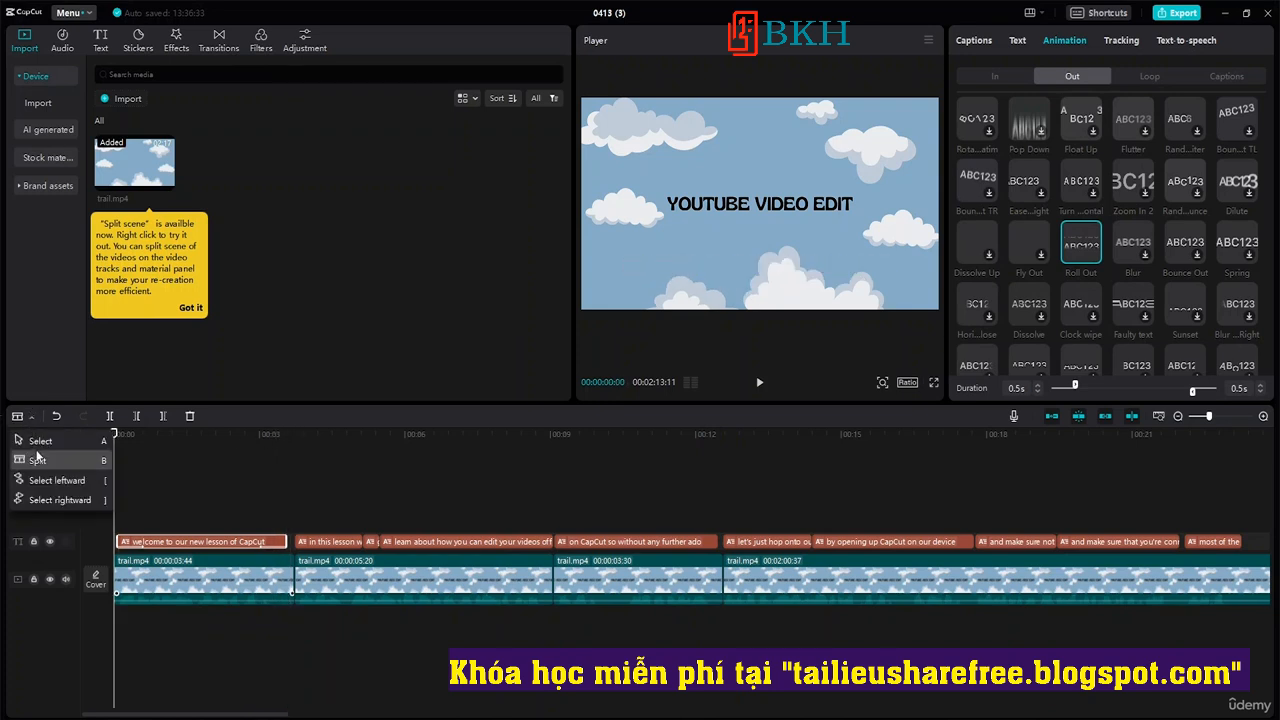
pyautogui.click(42, 441)
pyautogui.click(220, 46)
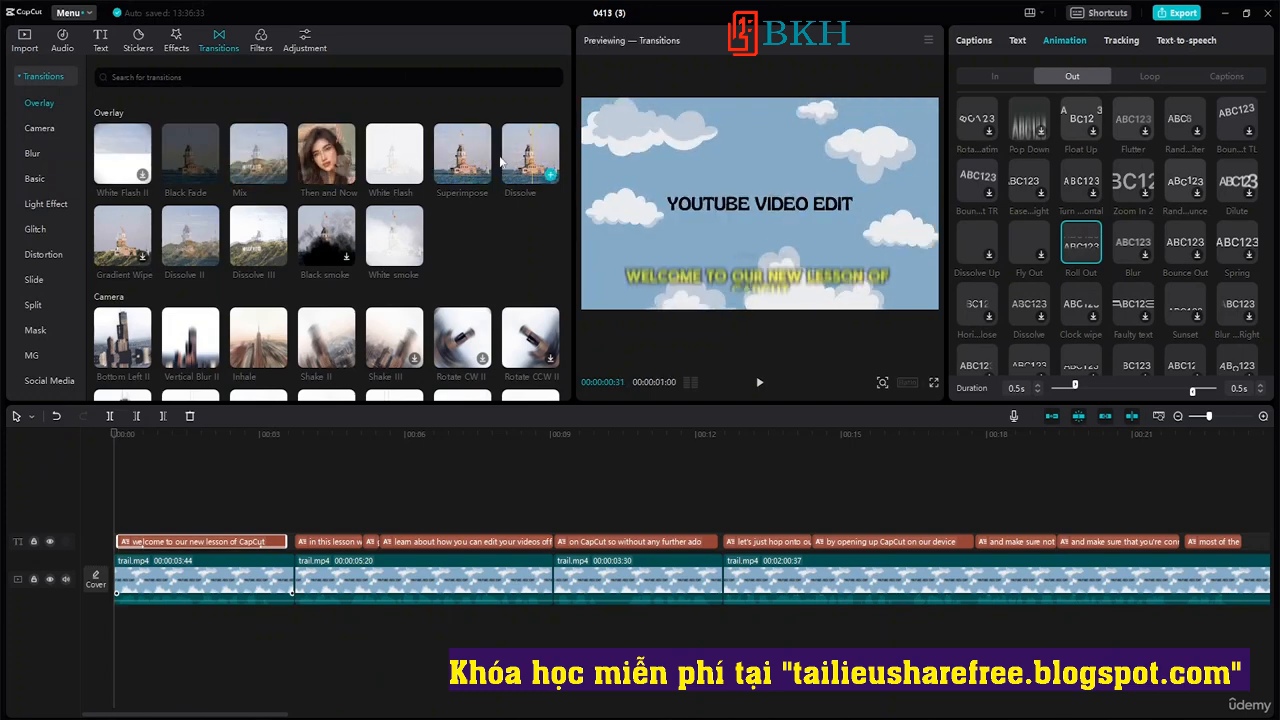
pyautogui.moveTo(318, 150); pyautogui.dragTo(294, 578)
pyautogui.moveTo(318, 163); pyautogui.dragTo(543, 574)
pyautogui.moveTo(207, 162); pyautogui.dragTo(716, 577)
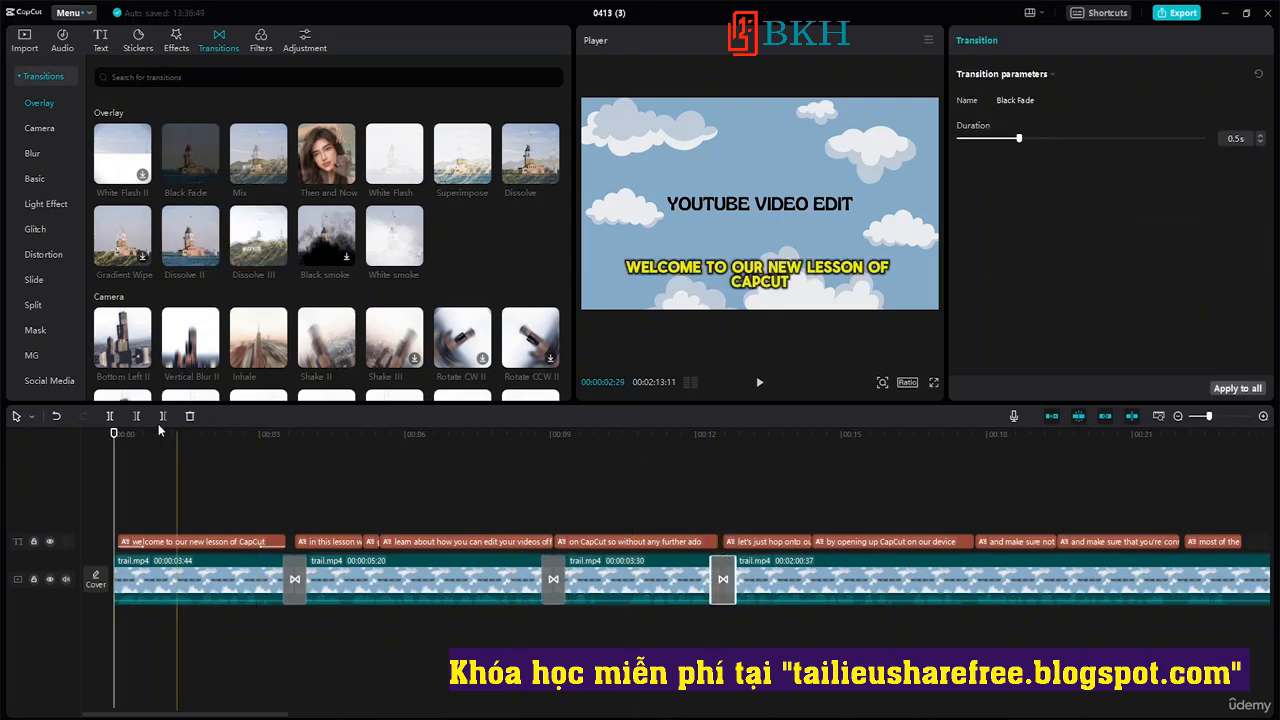
# Preview the video with its transitions up to about 23 seconds, dismissing the performance reminder.
pyautogui.press('space')
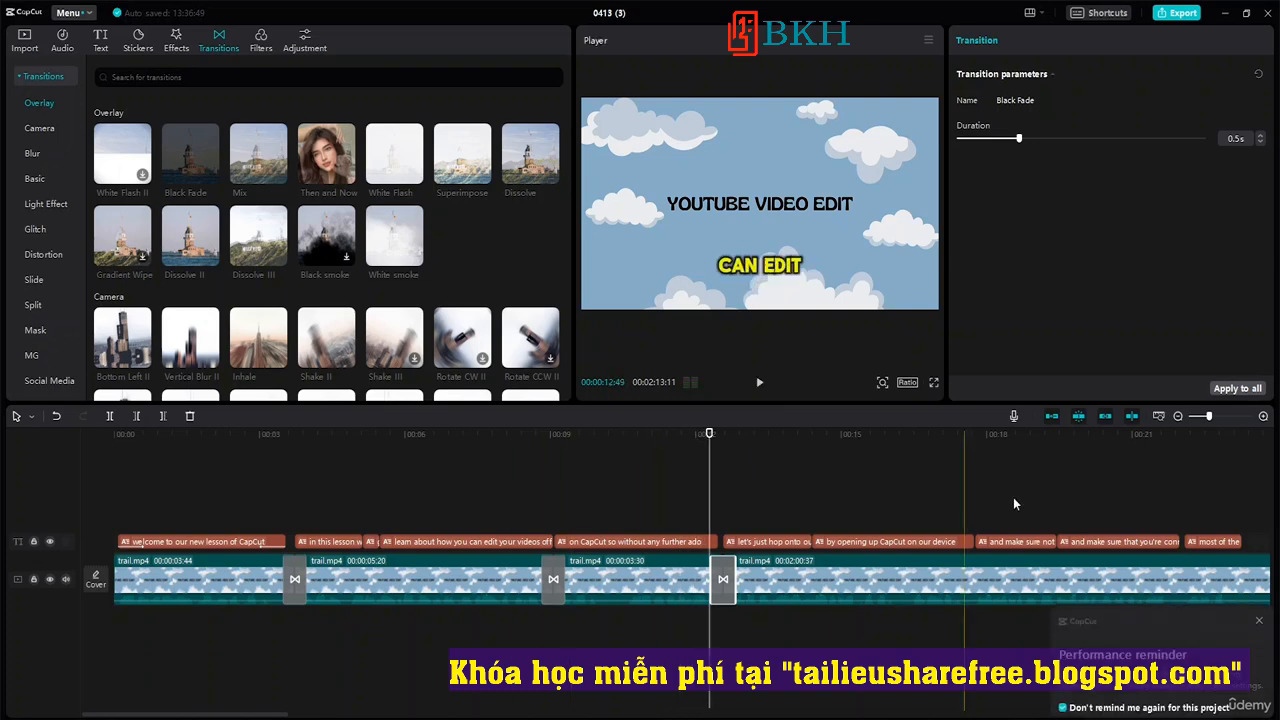
pyautogui.click(1259, 621)
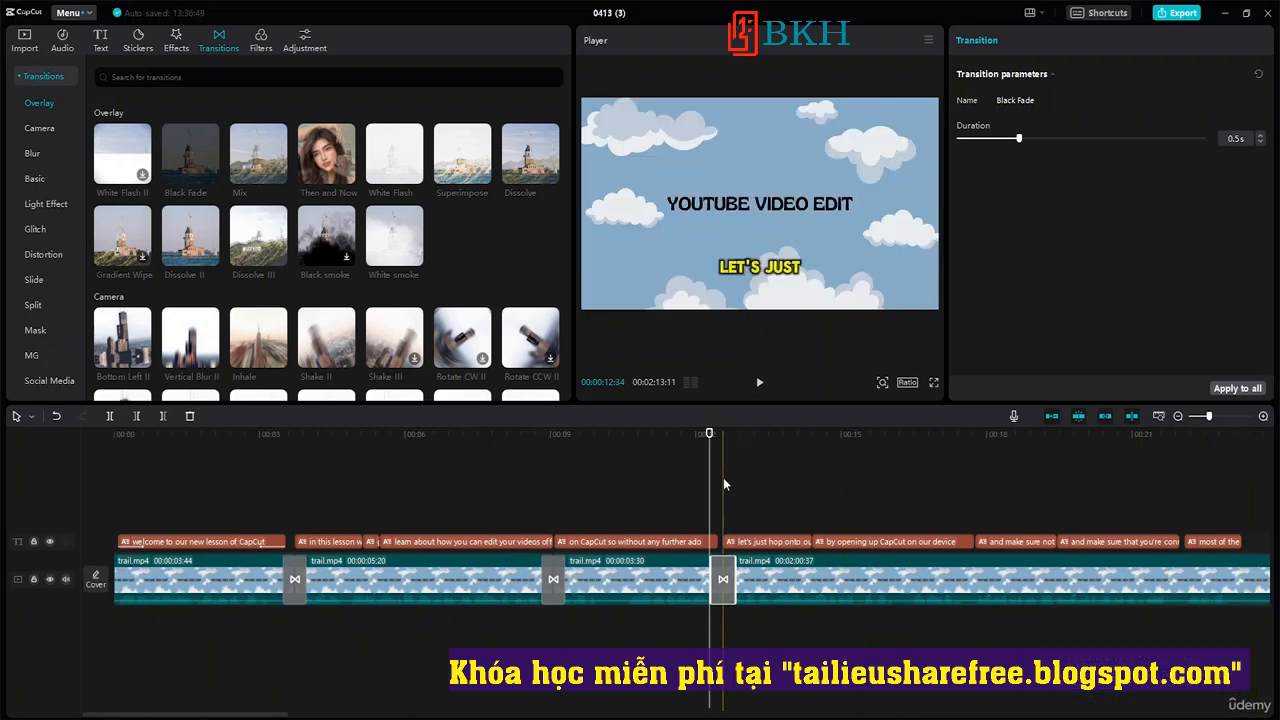
pyautogui.click(760, 384)
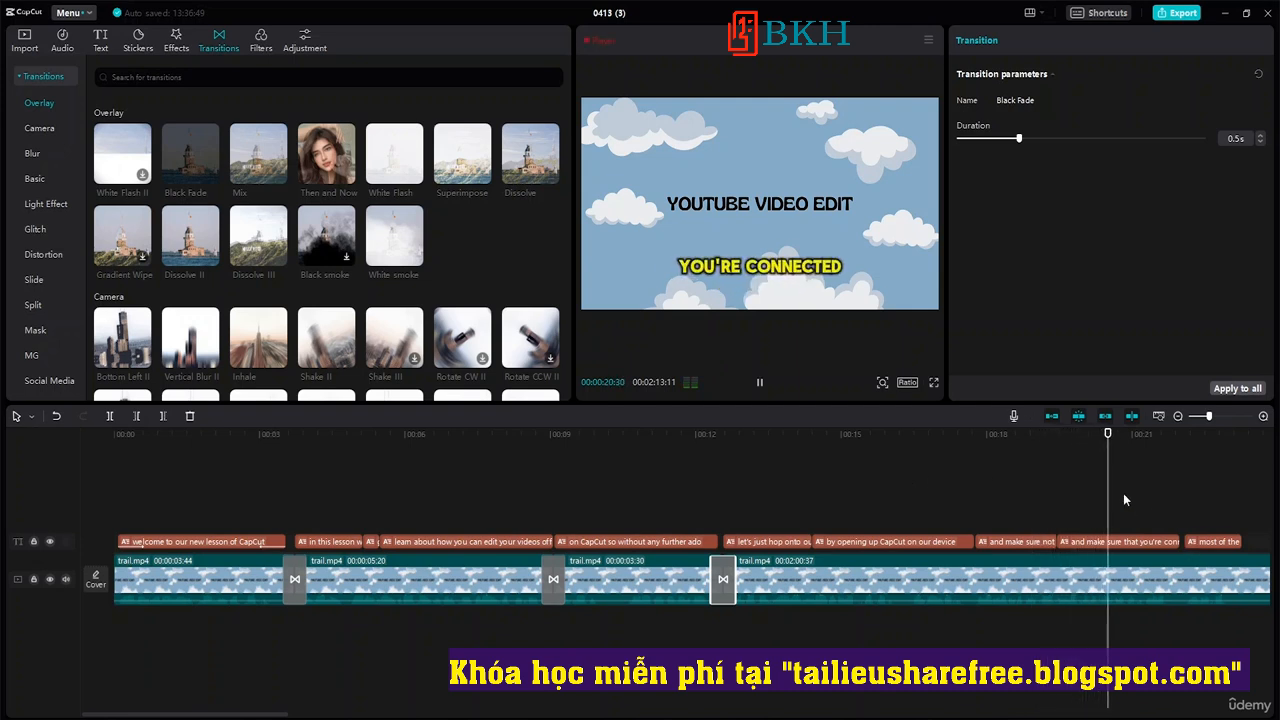
pyautogui.press('space')
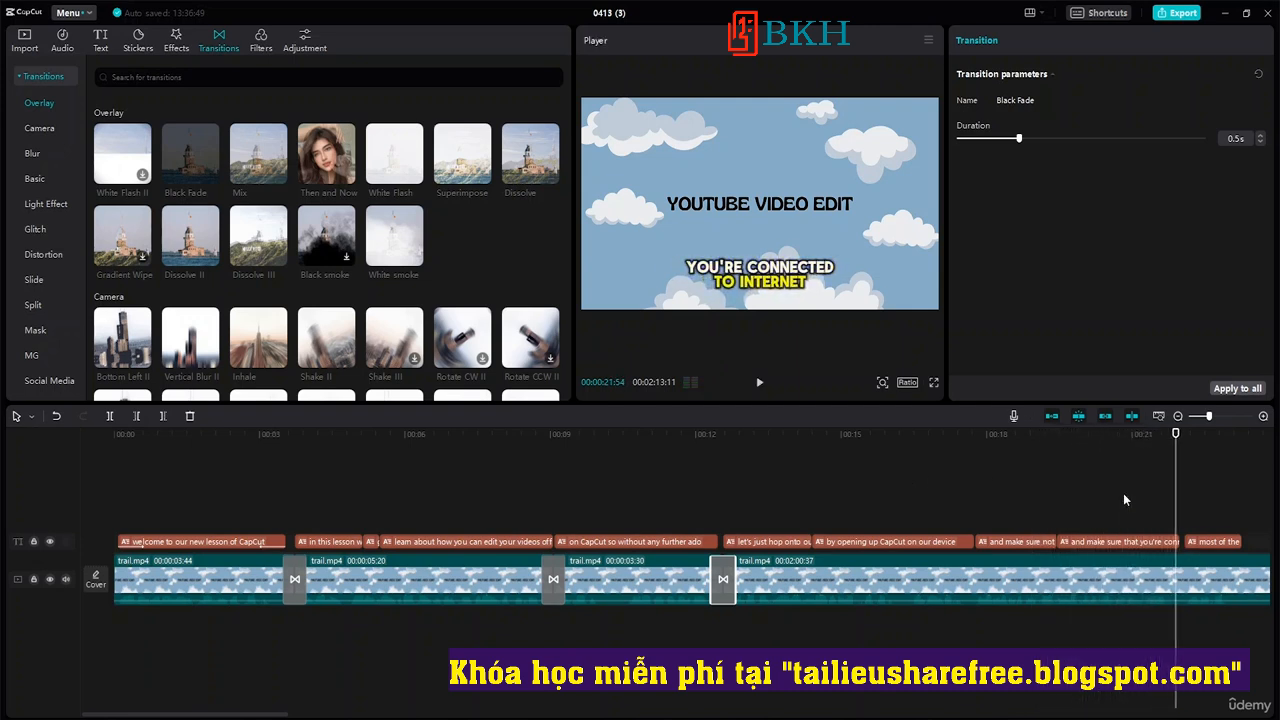
pyautogui.click(1183, 584)
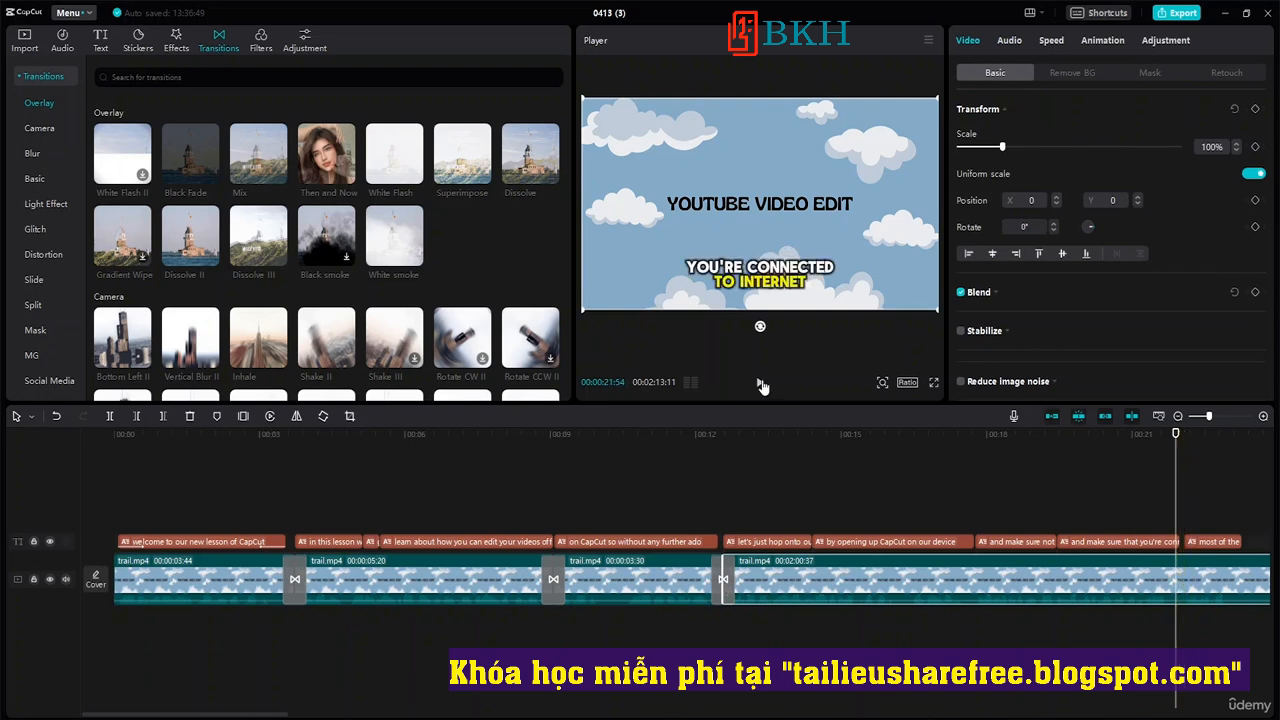
pyautogui.click(760, 385)
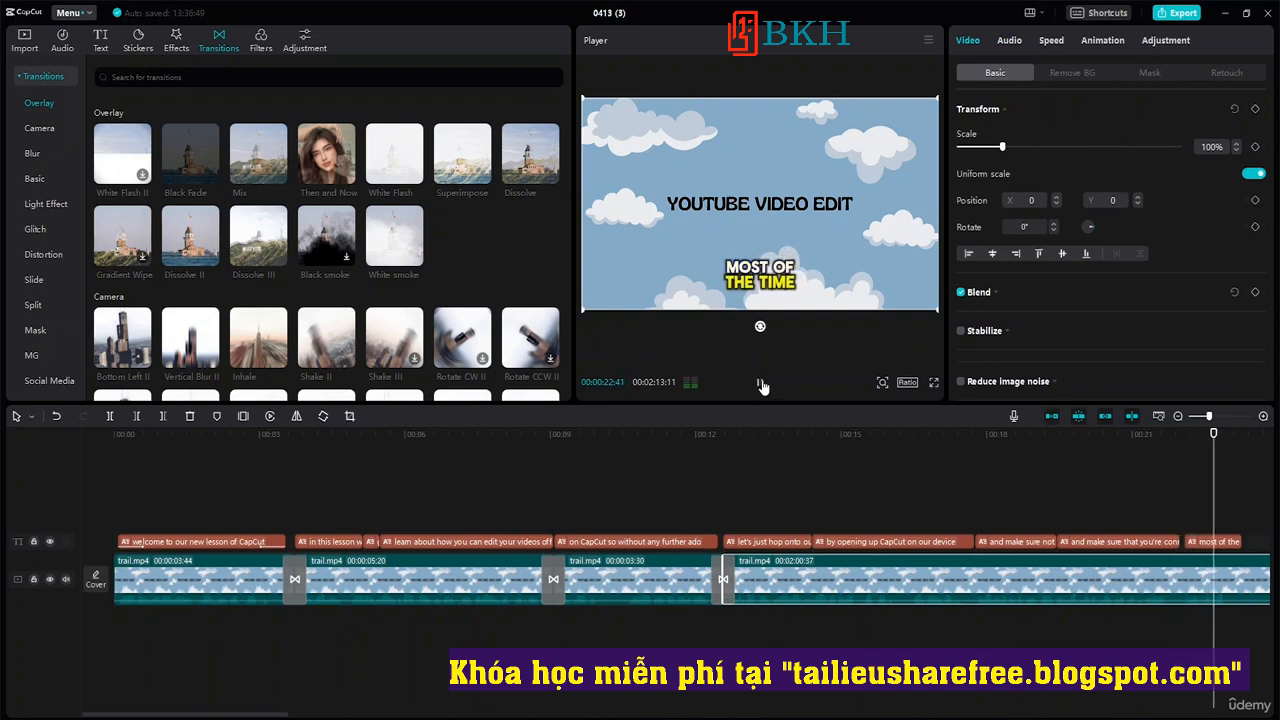
pyautogui.click(760, 385)
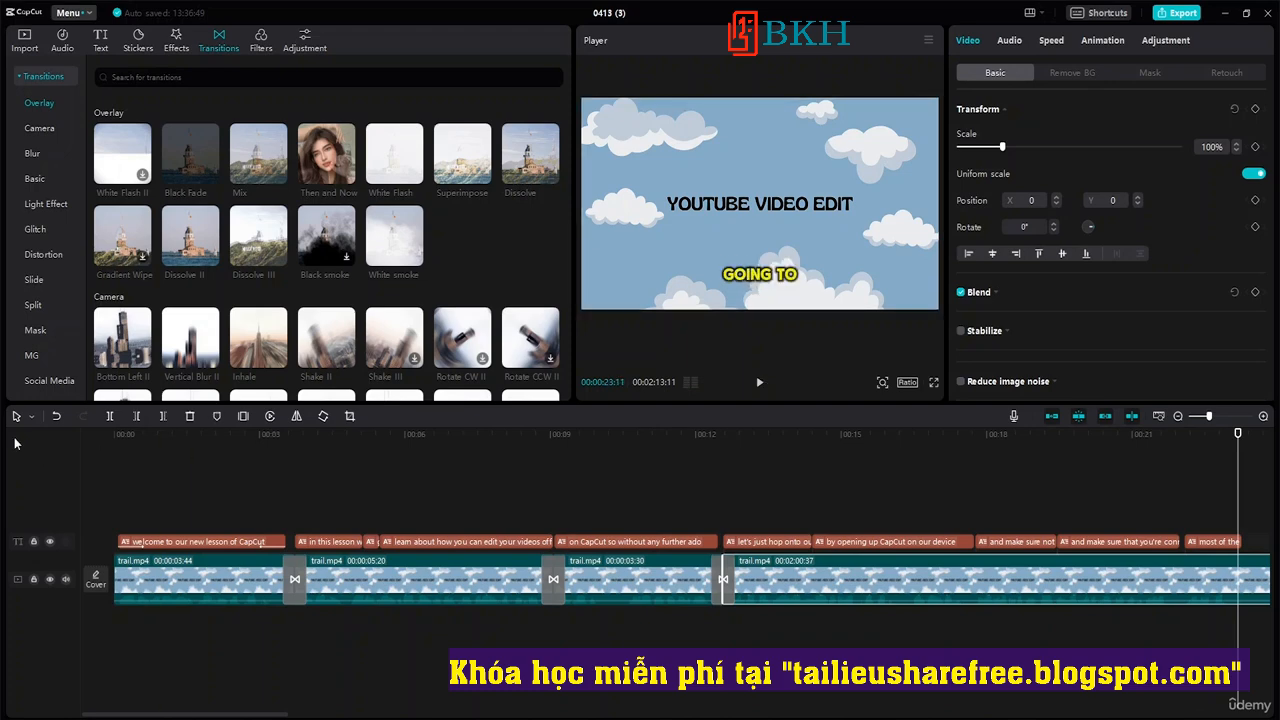
# Split trail.mp4 at 00:00:23:11 and add a Dissolve II transition at the new cut.
pyautogui.click(711, 485)
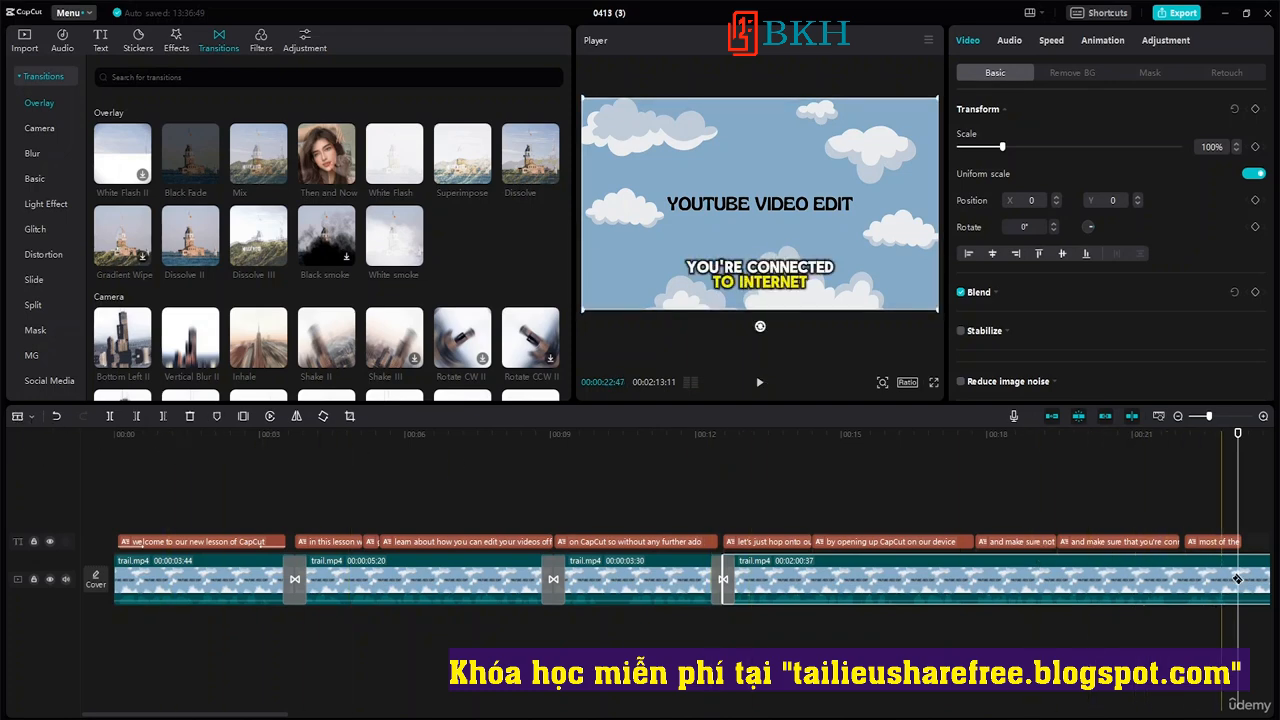
pyautogui.hscroll(5, 1240, 585)
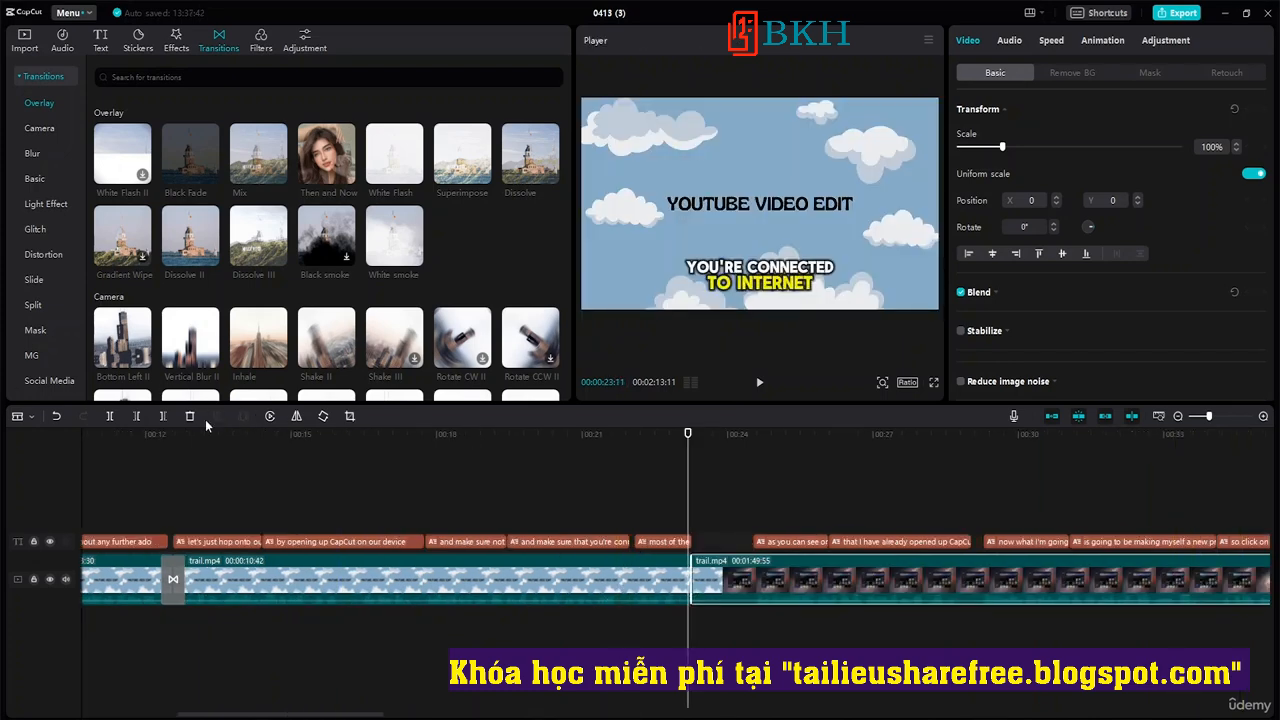
pyautogui.moveTo(204, 244)
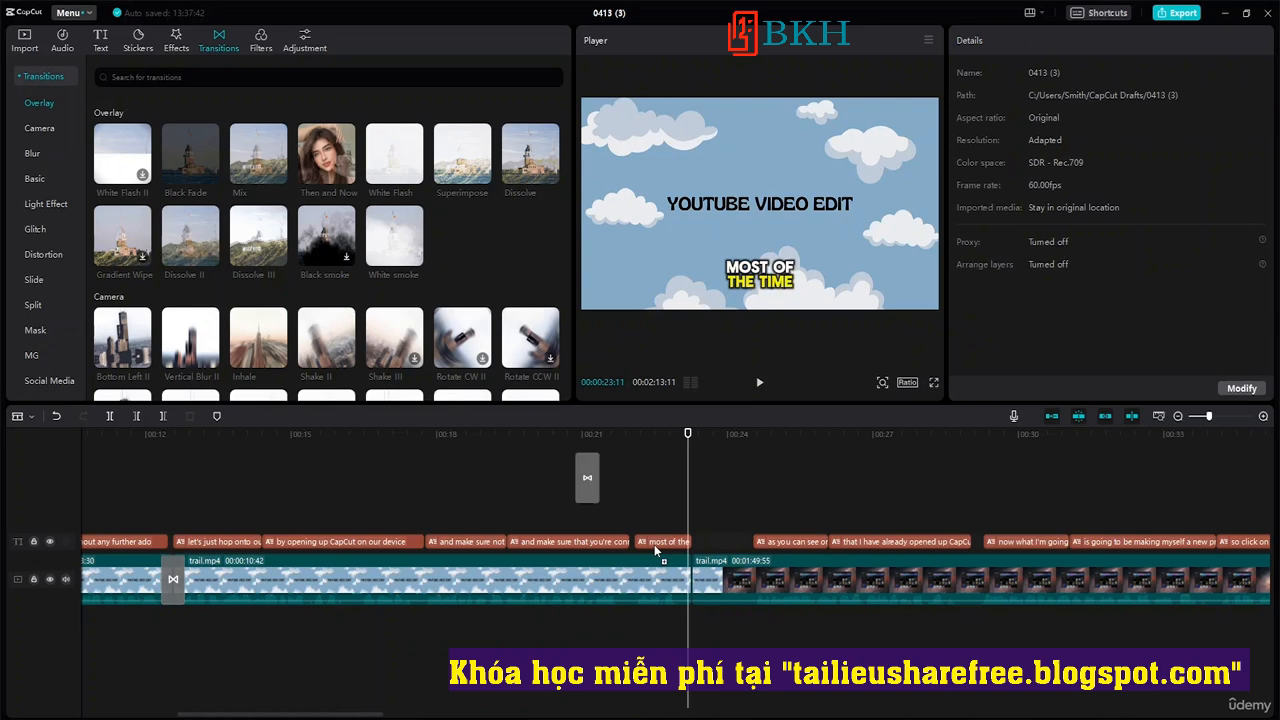
pyautogui.moveTo(656, 551); pyautogui.dragTo(692, 579)
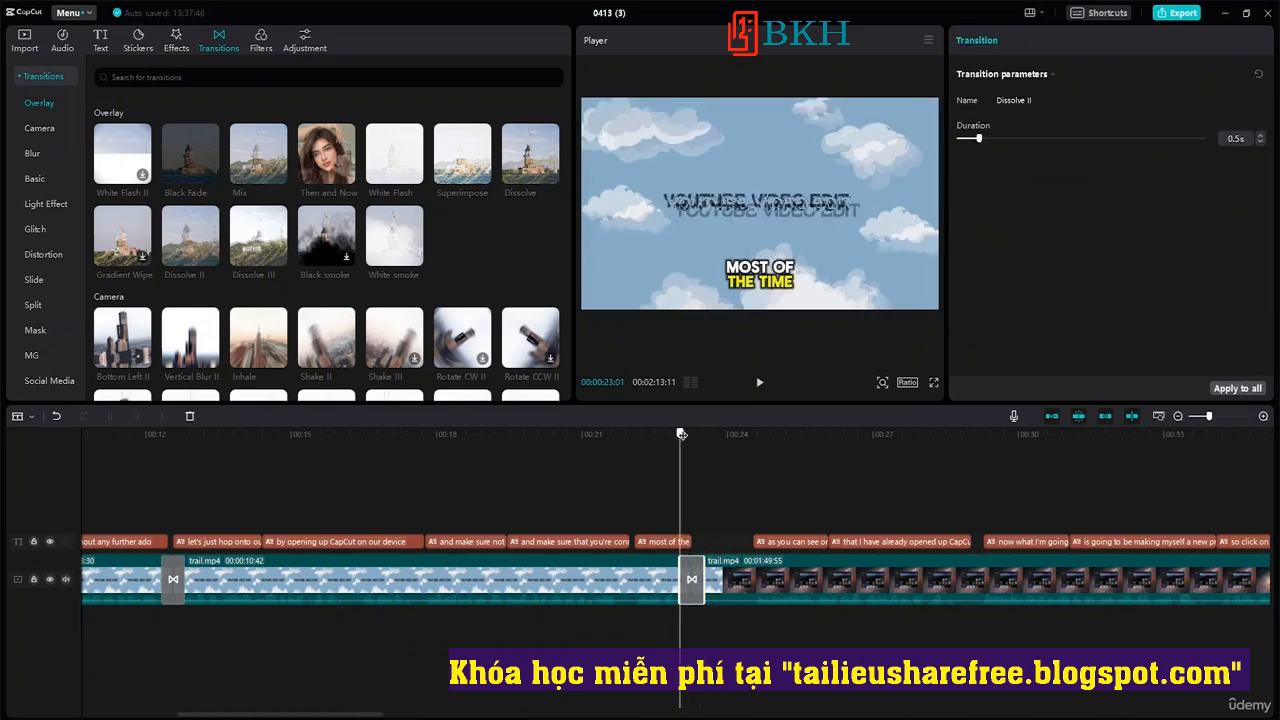
# Play through the Dissolve II transition and set its duration to 0.7 s.
pyautogui.click(758, 381)
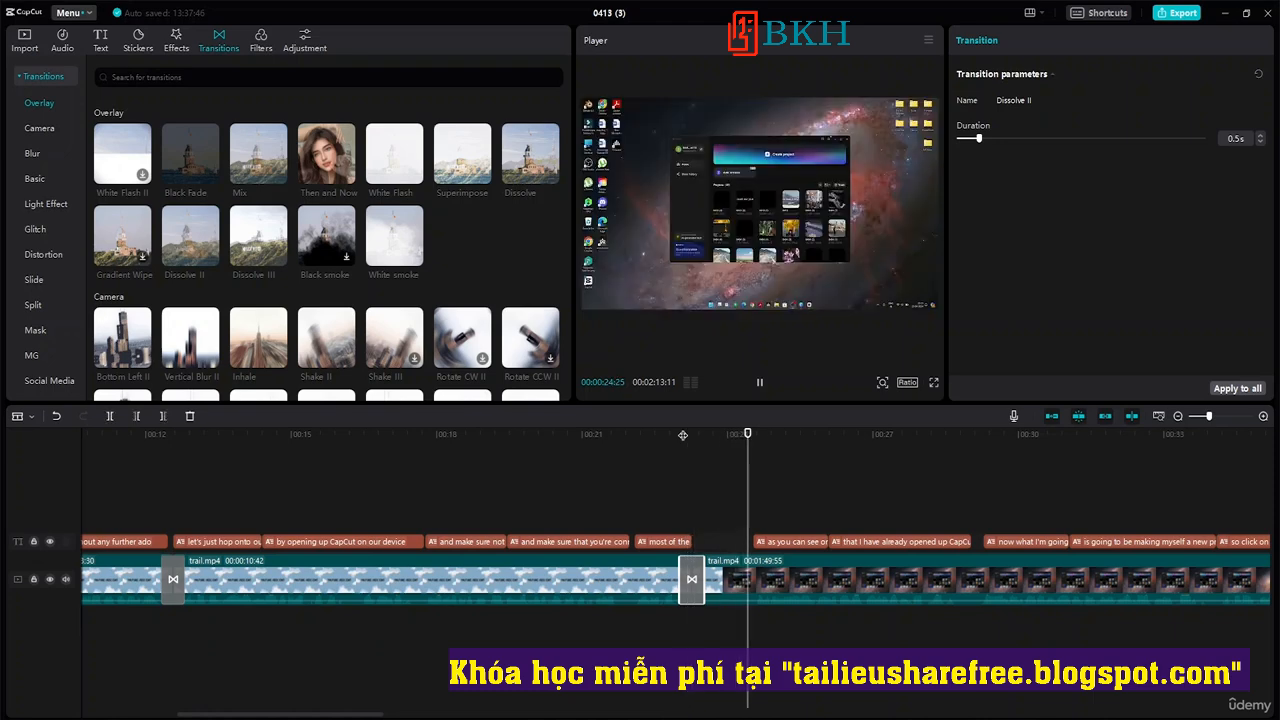
pyautogui.press('space')
pyautogui.moveTo(748, 433); pyautogui.dragTo(3, 436)
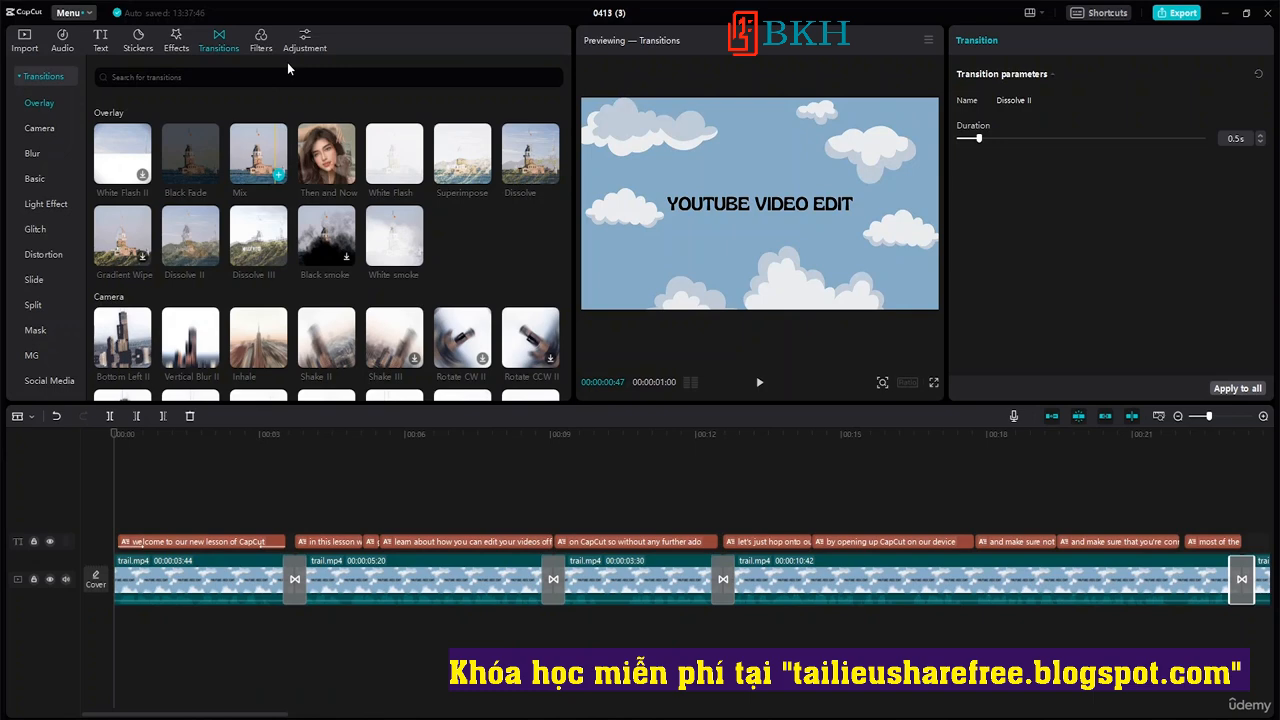
pyautogui.click(254, 82)
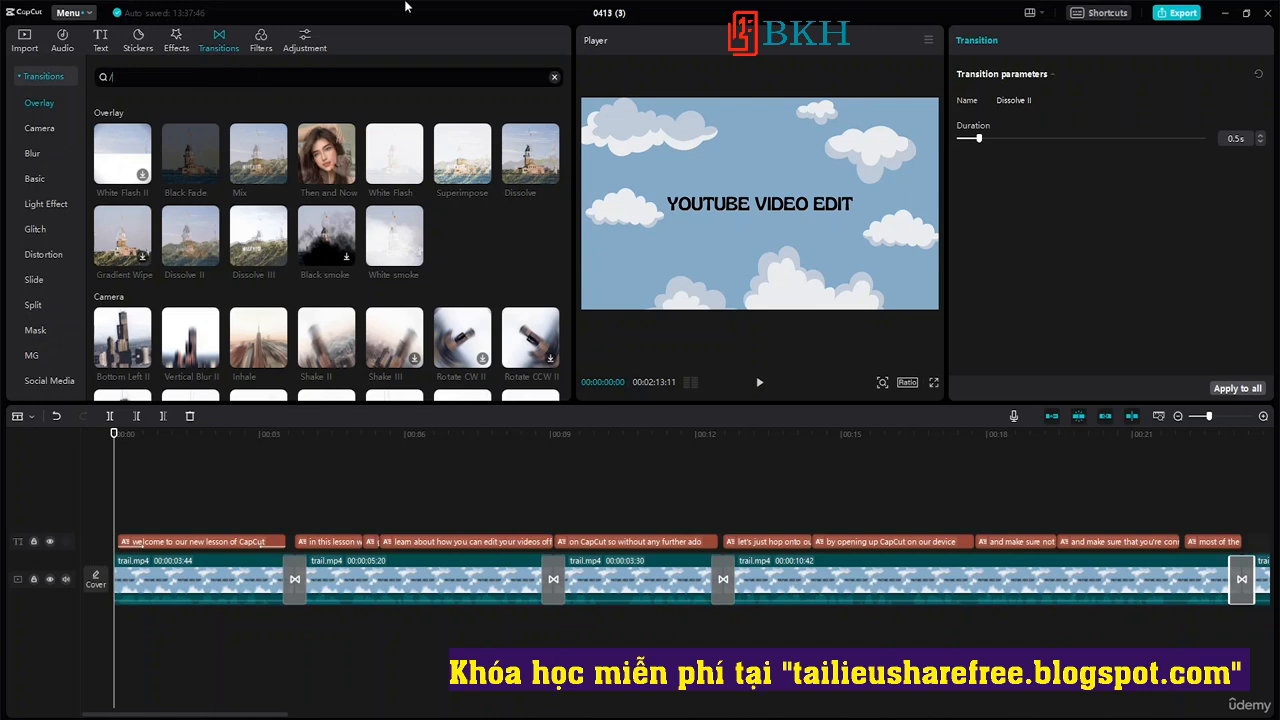
pyautogui.moveTo(979, 138); pyautogui.dragTo(991, 140)
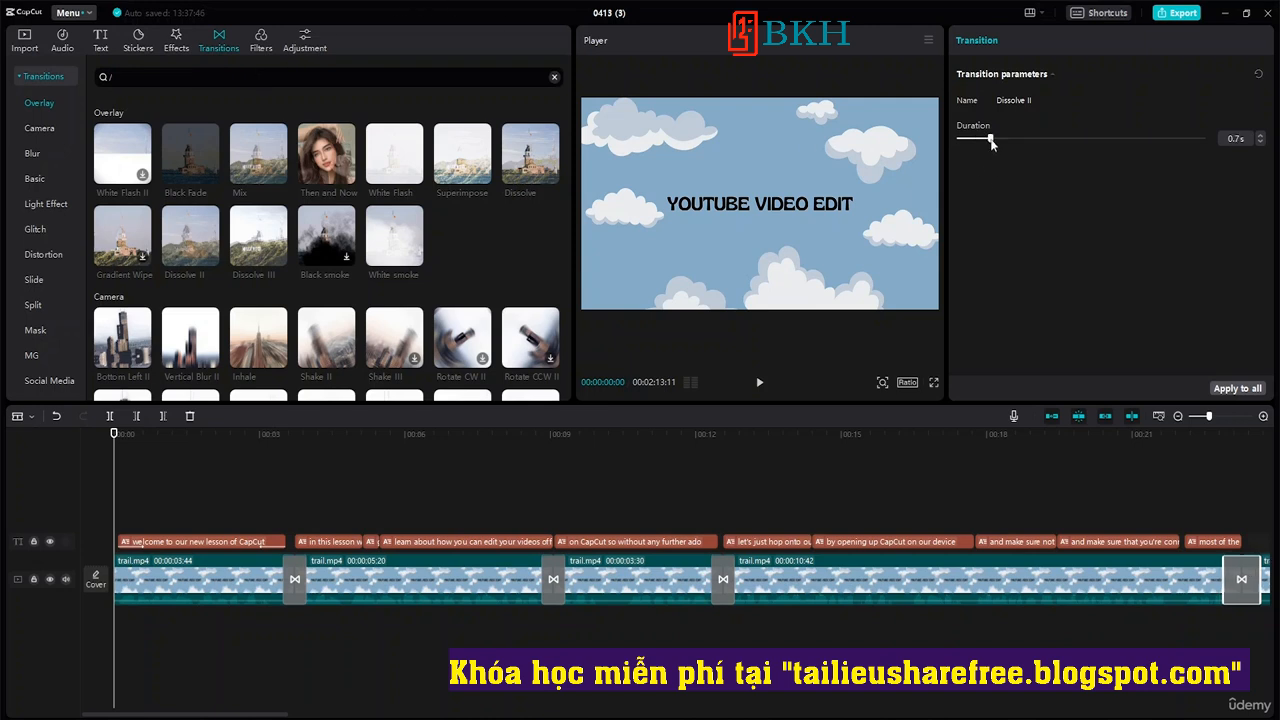
# Look at the filter library and review the export resolution, codec and frame rate options without exporting.
pyautogui.click(272, 47)
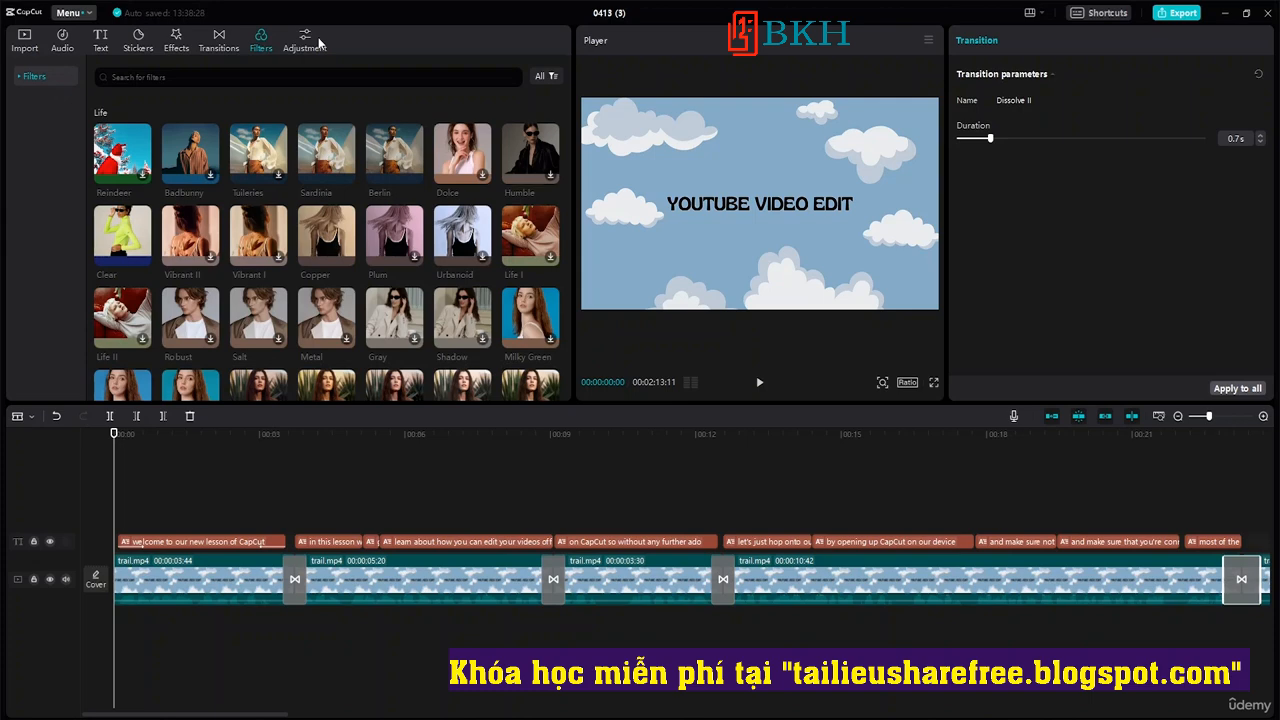
pyautogui.click(1181, 13)
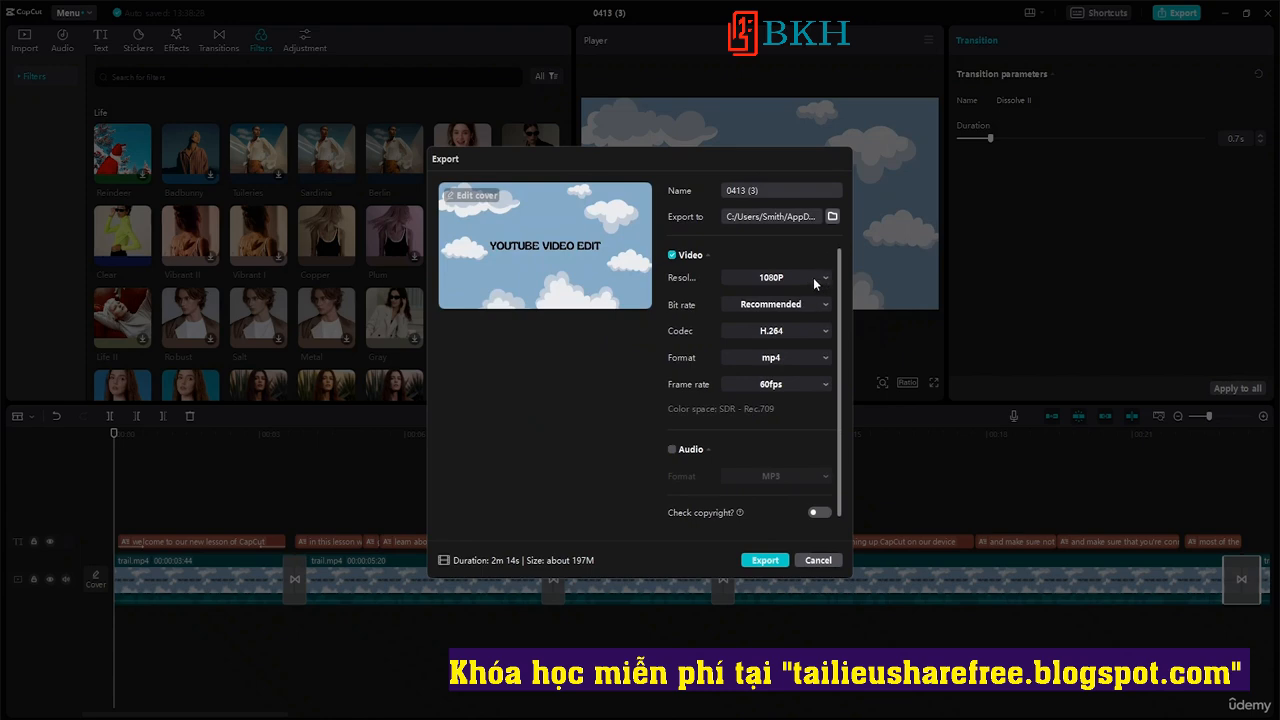
pyautogui.click(813, 279)
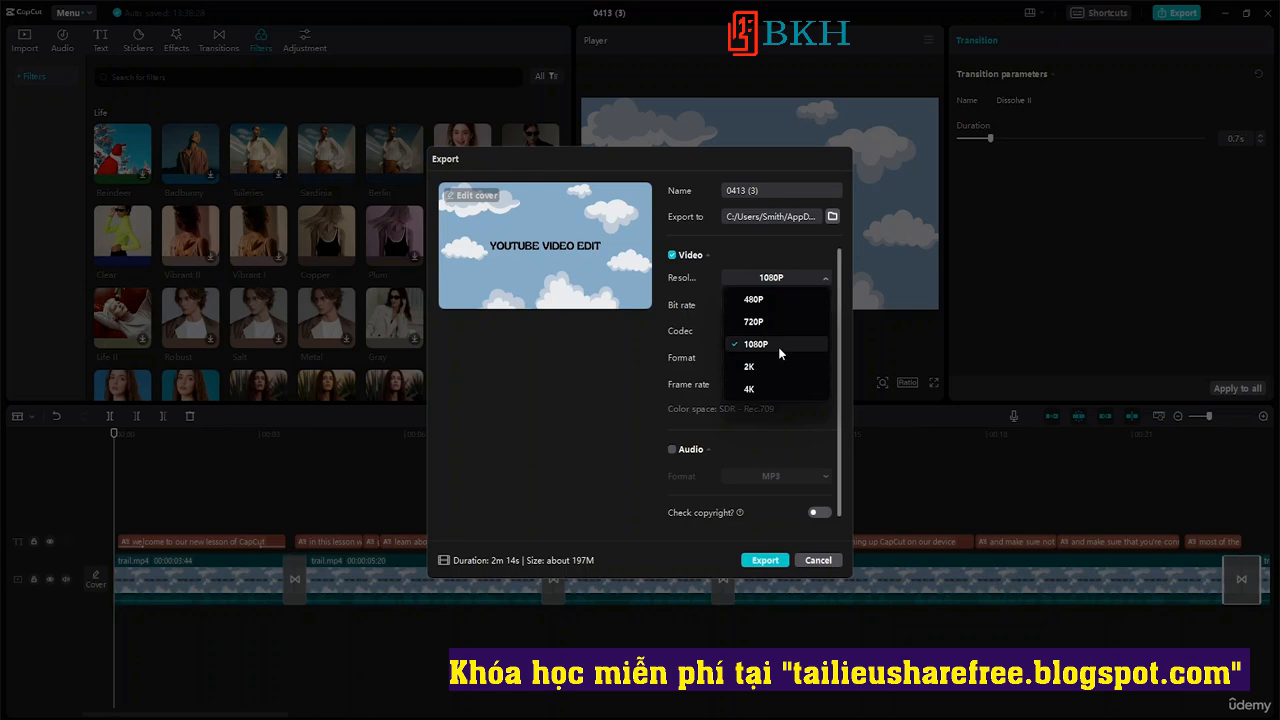
pyautogui.click(815, 280)
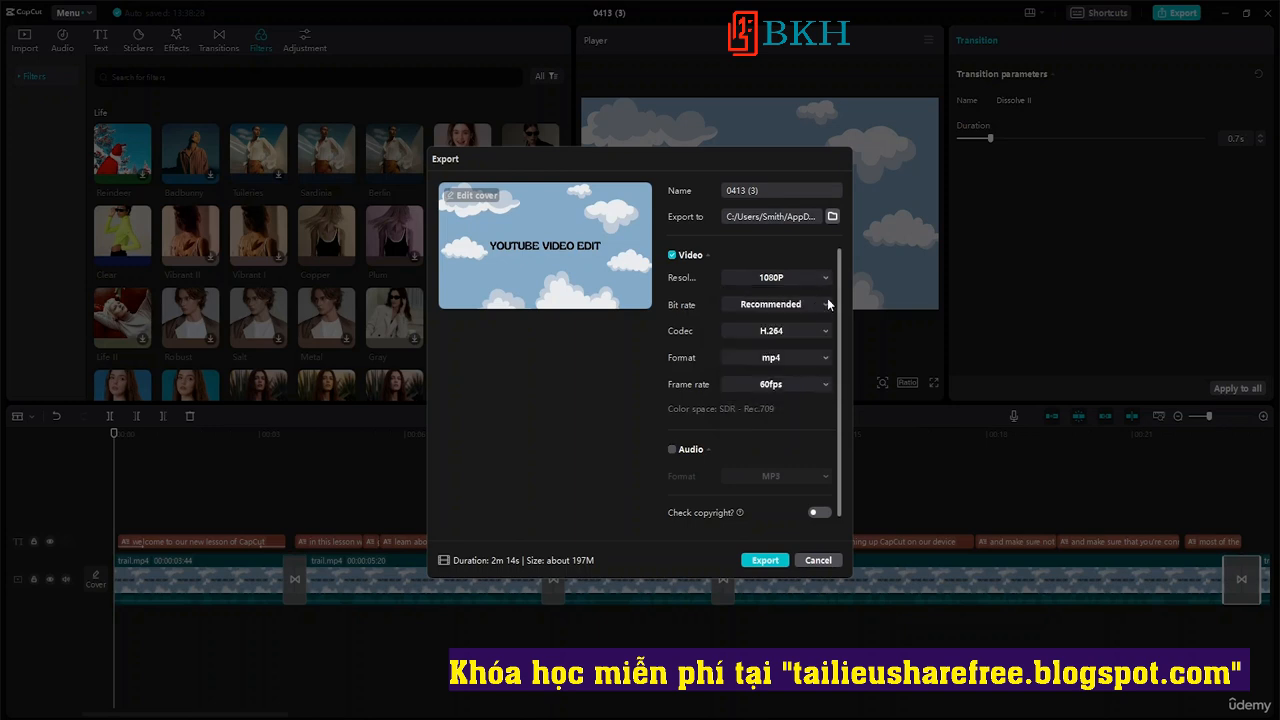
pyautogui.click(806, 331)
pyautogui.click(806, 331)
pyautogui.click(798, 378)
pyautogui.click(804, 382)
pyautogui.click(826, 563)
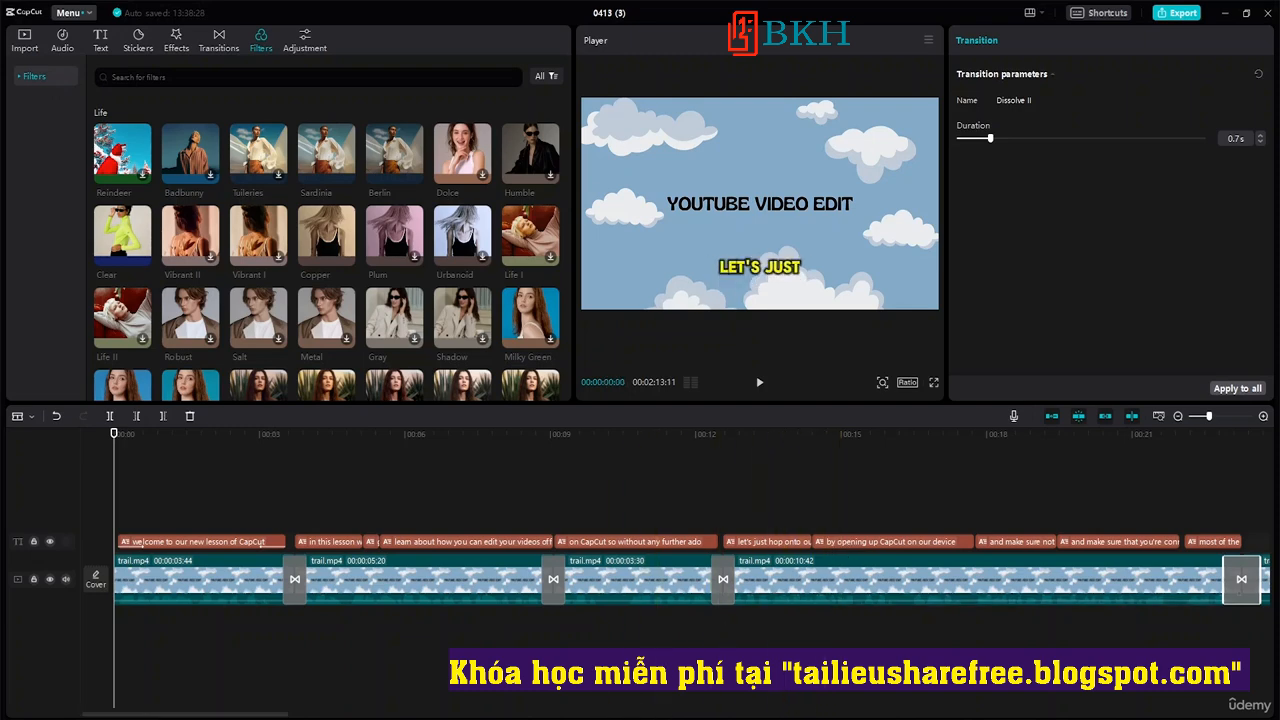
# Switch to Google Chrome and open Pixabay's royalty-free music page at pixabay.com/music/.
pyautogui.click(690, 717)
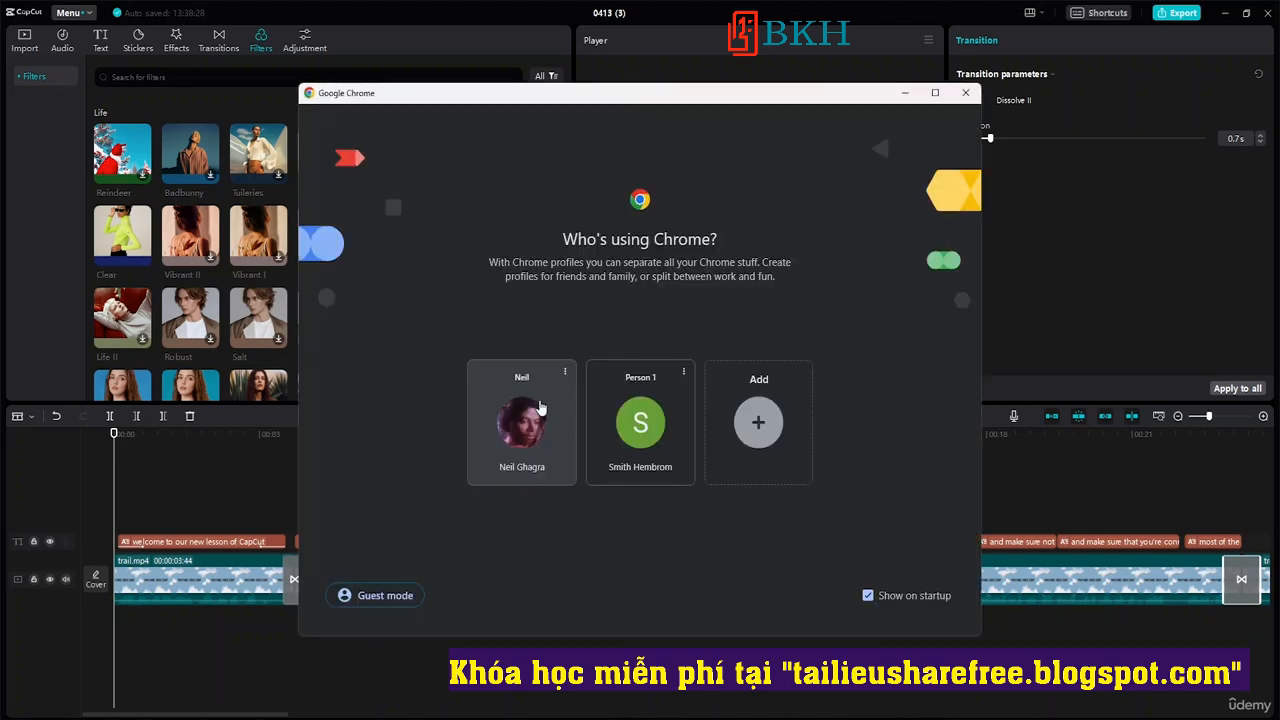
pyautogui.click(540, 406)
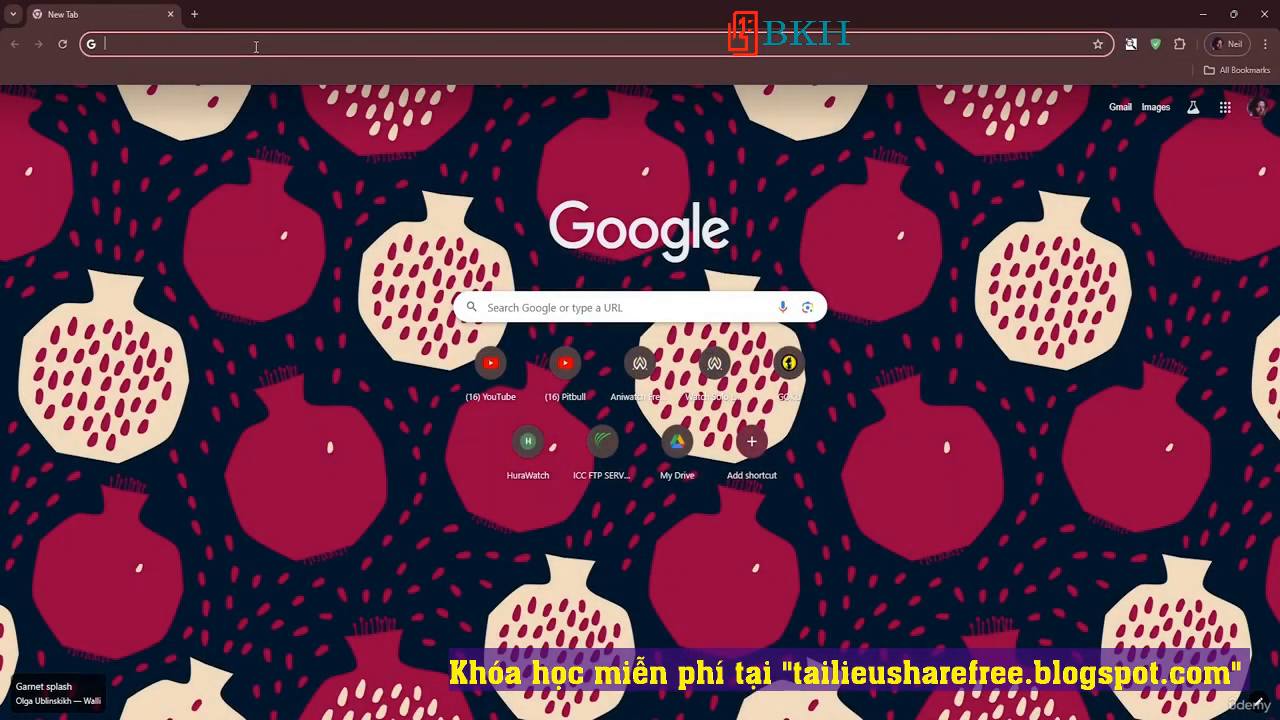
pyautogui.write('pixabay.com/music/')
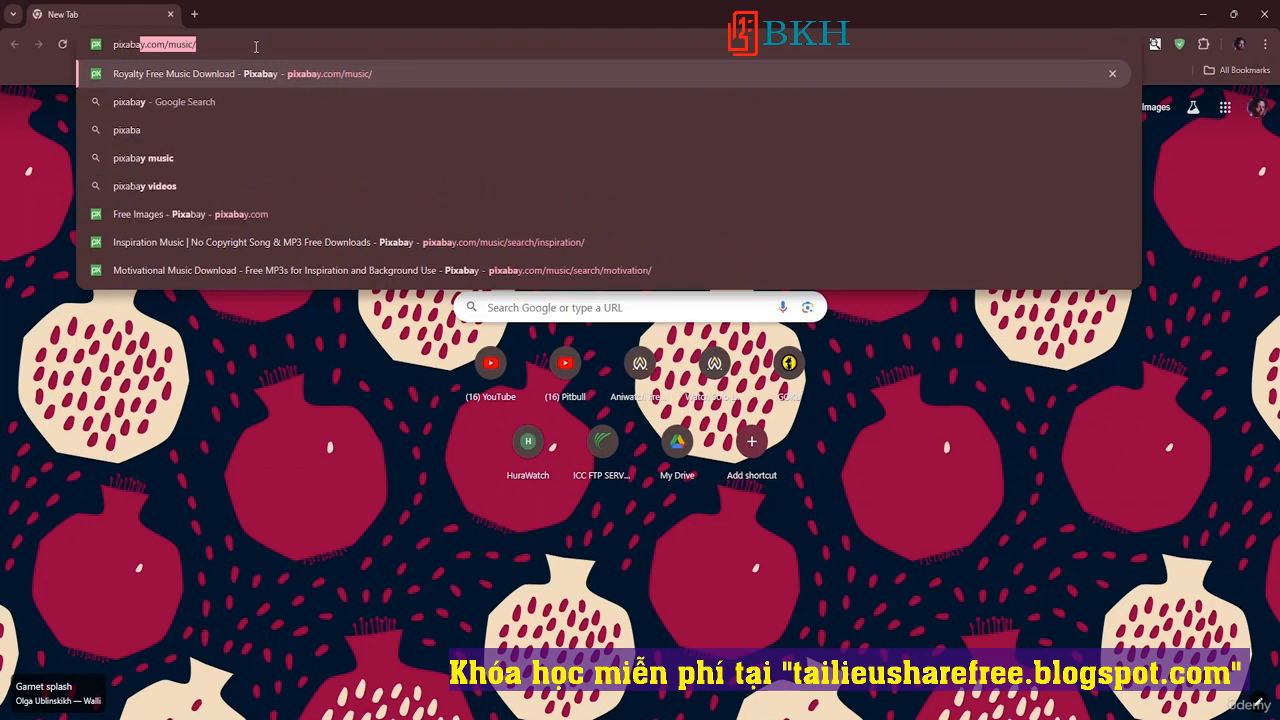
pyautogui.press('Return')
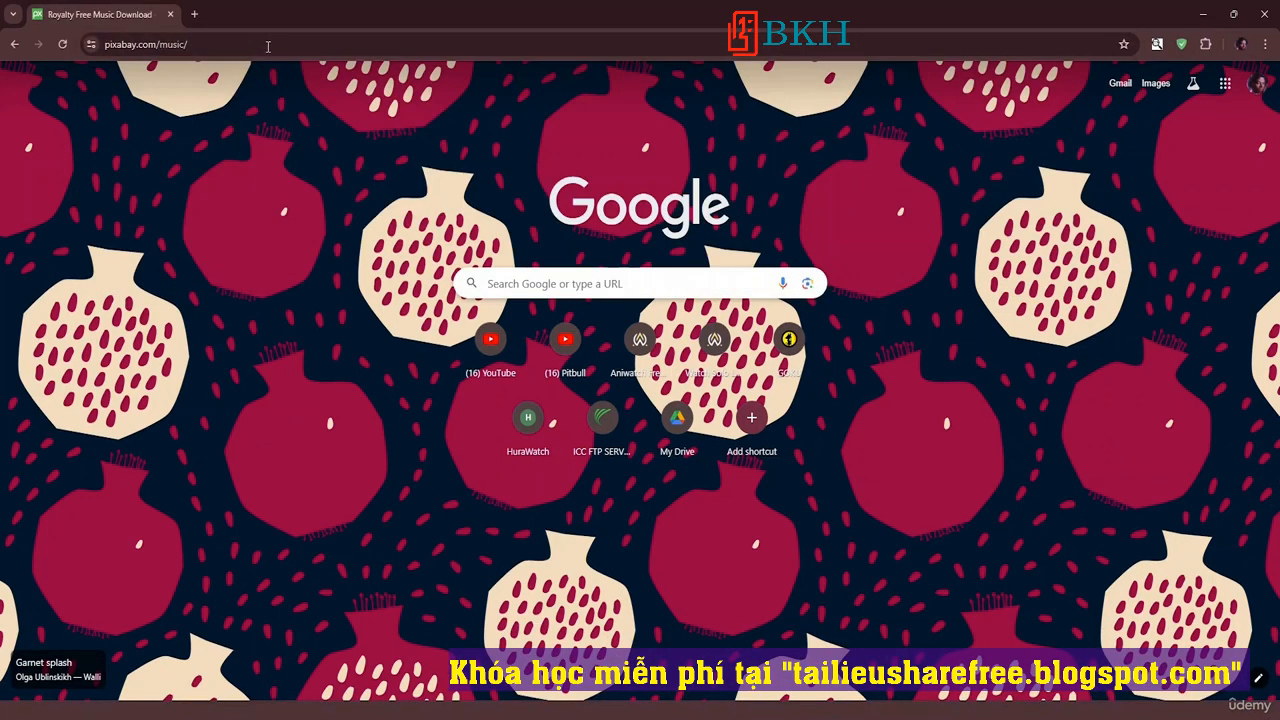
pyautogui.scroll(-1, 670, 400)
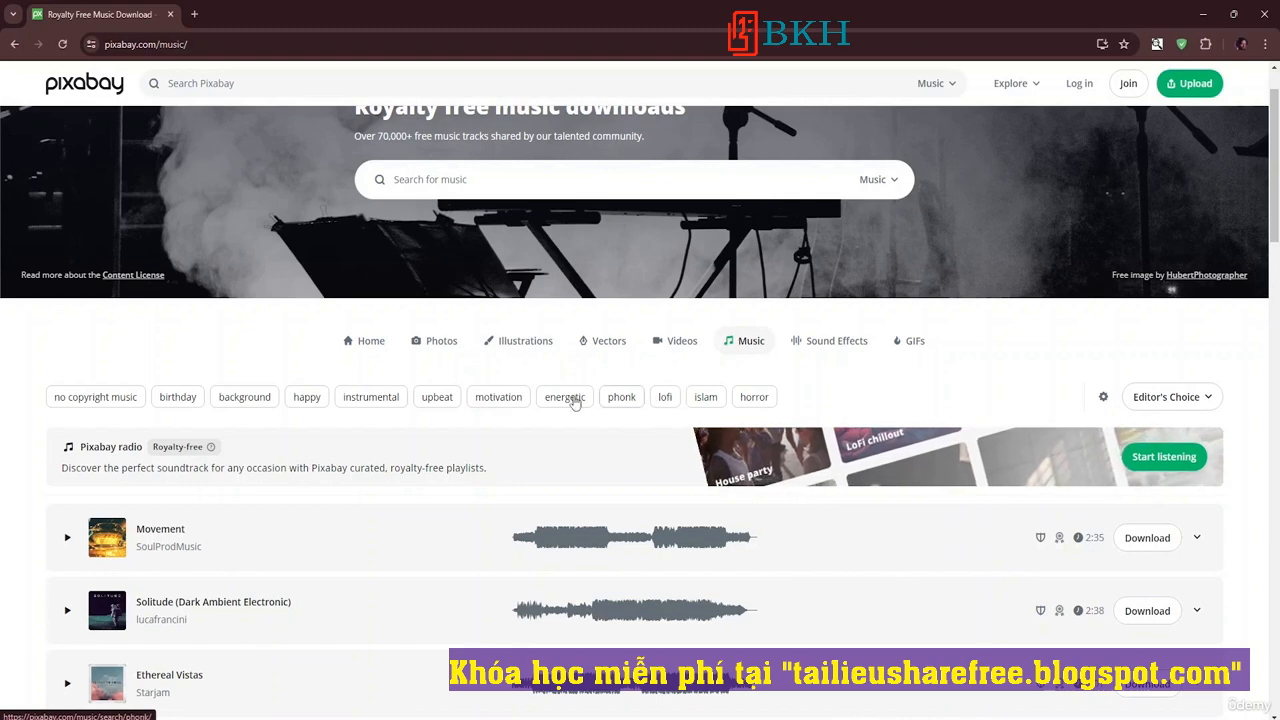
# Show Pixabay's upbeat music tracks, download "Futuristic Beat" by RoyaltyFreeMusic and return to CapCut.
pyautogui.click(449, 402)
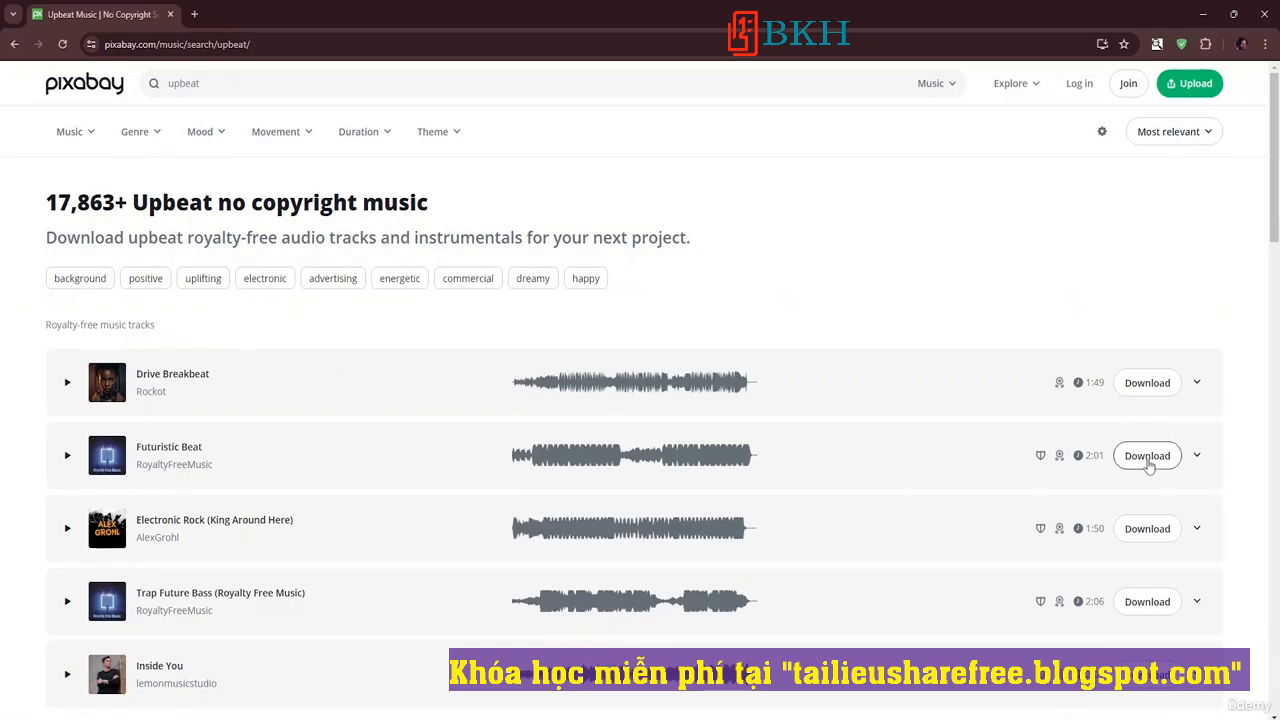
pyautogui.click(1149, 466)
pyautogui.click(1087, 362)
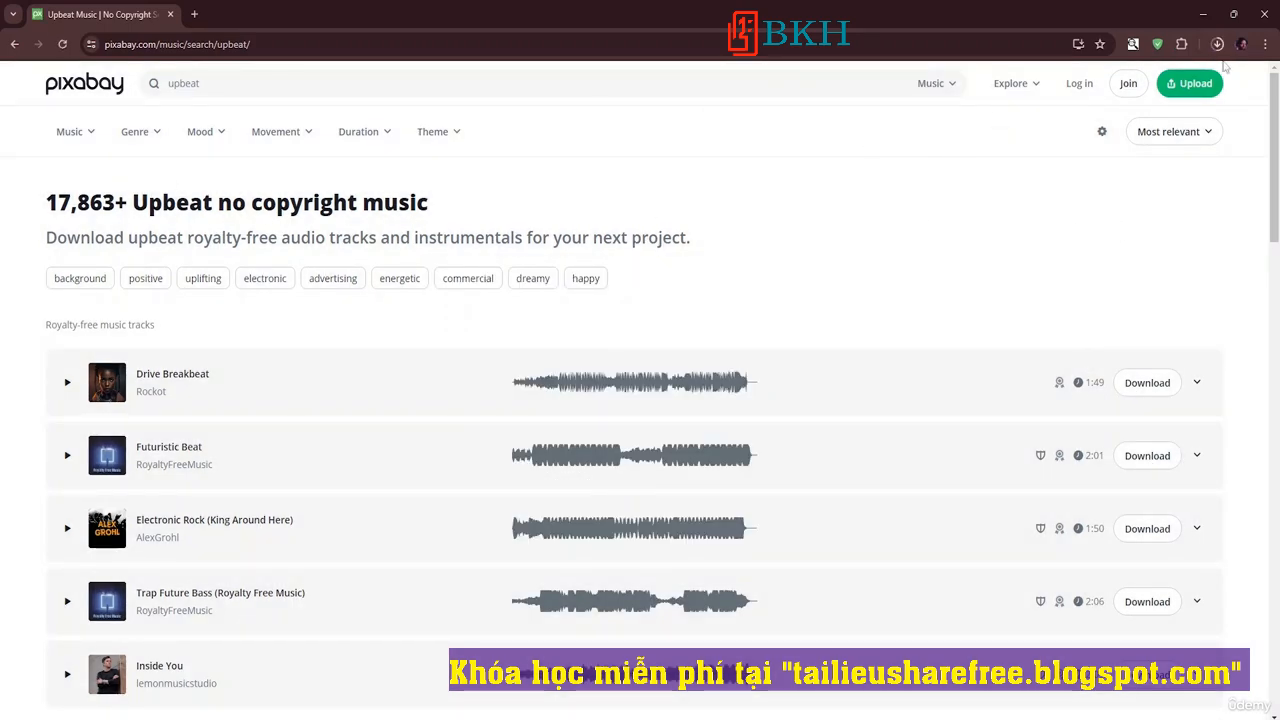
pyautogui.click(1203, 14)
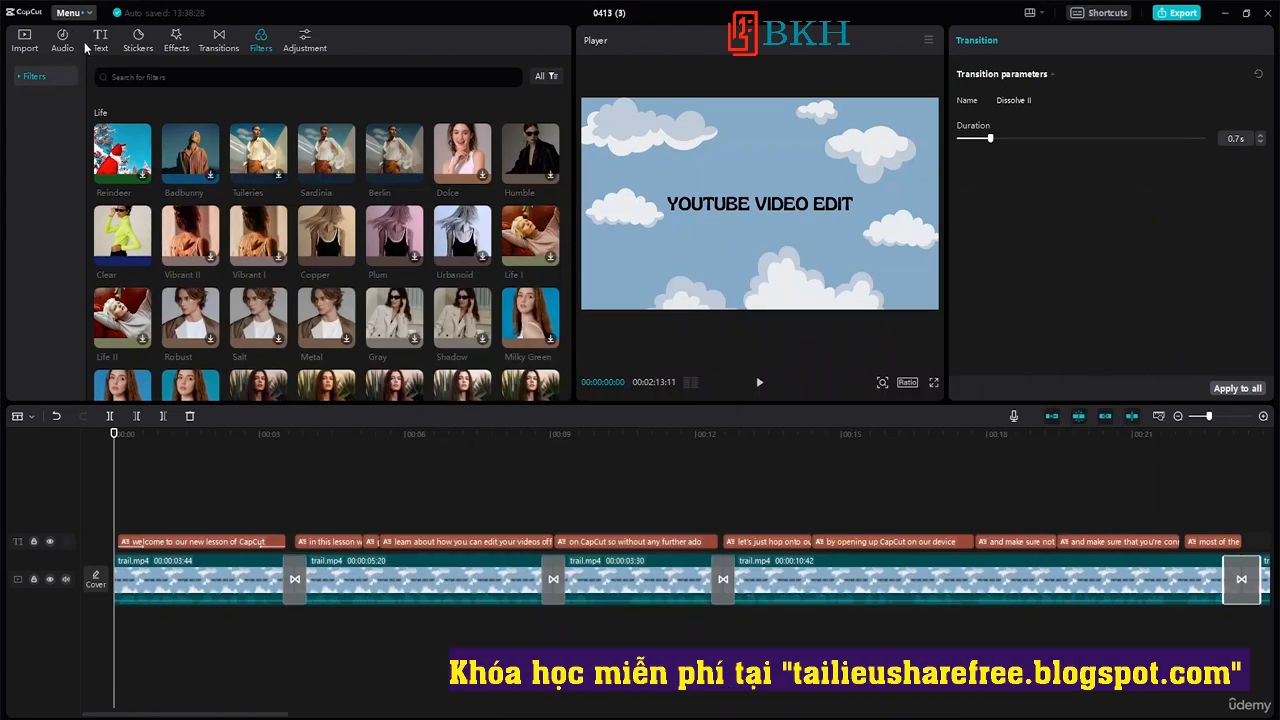
# Import futuristic-beat-146661 from the Downloads folder and place it beneath the video clips at the start of the timeline.
pyautogui.click(28, 50)
pyautogui.click(135, 100)
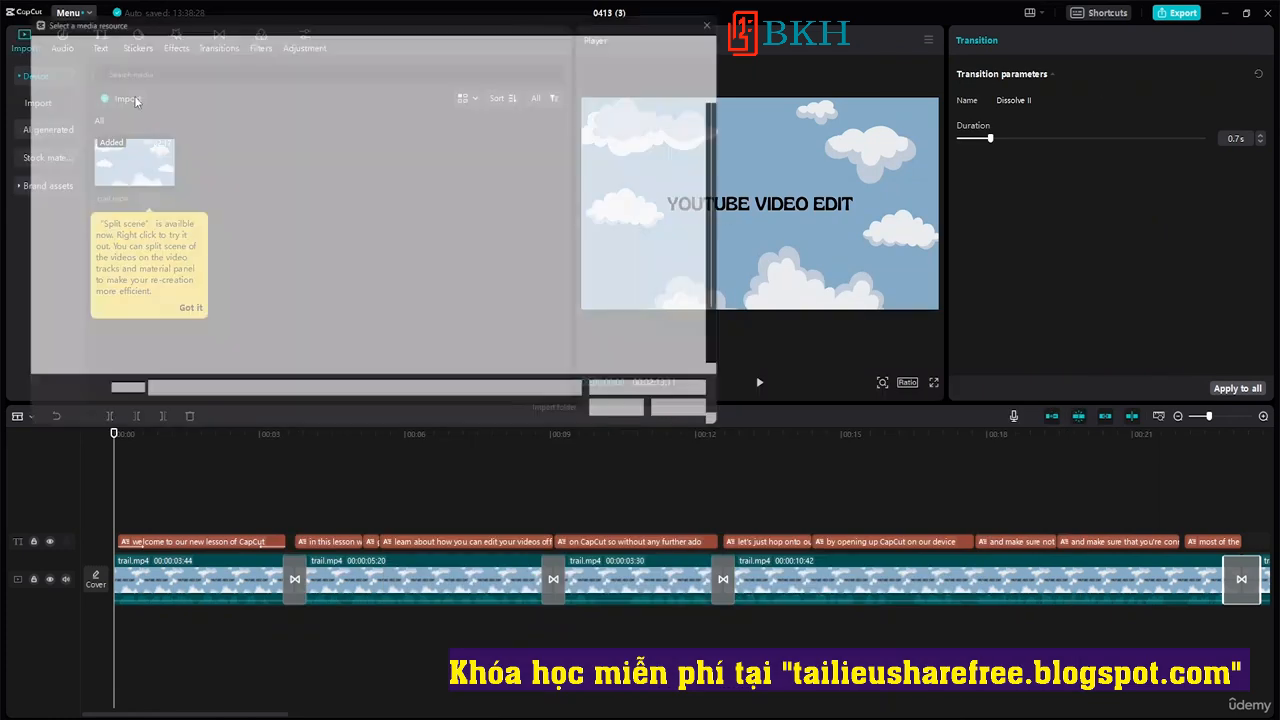
pyautogui.click(114, 178)
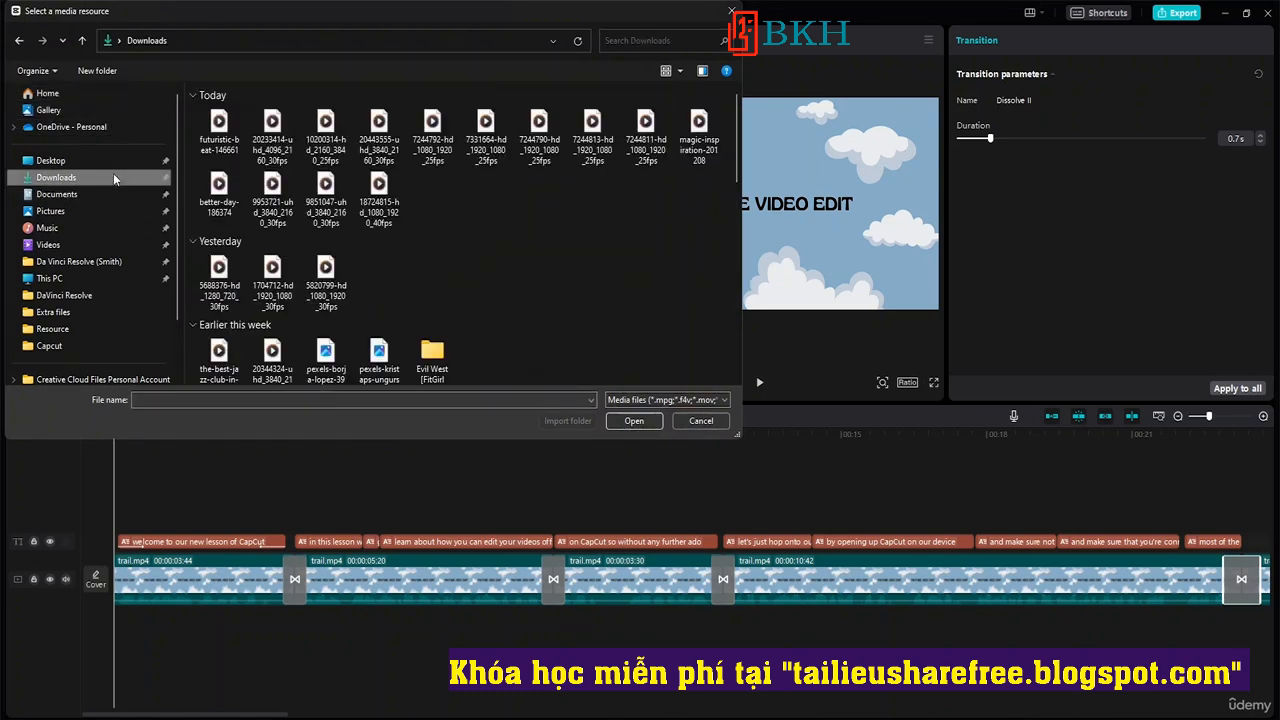
pyautogui.doubleClick(219, 125)
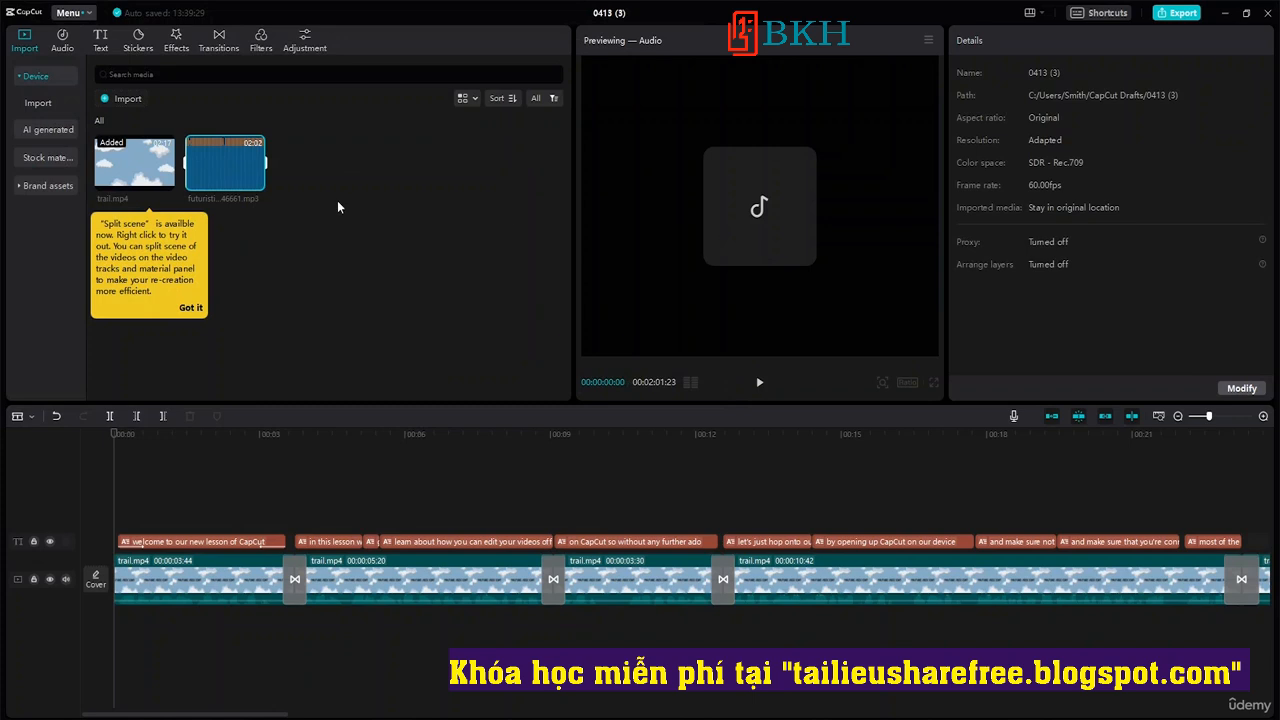
pyautogui.moveTo(225, 165); pyautogui.dragTo(115, 628)
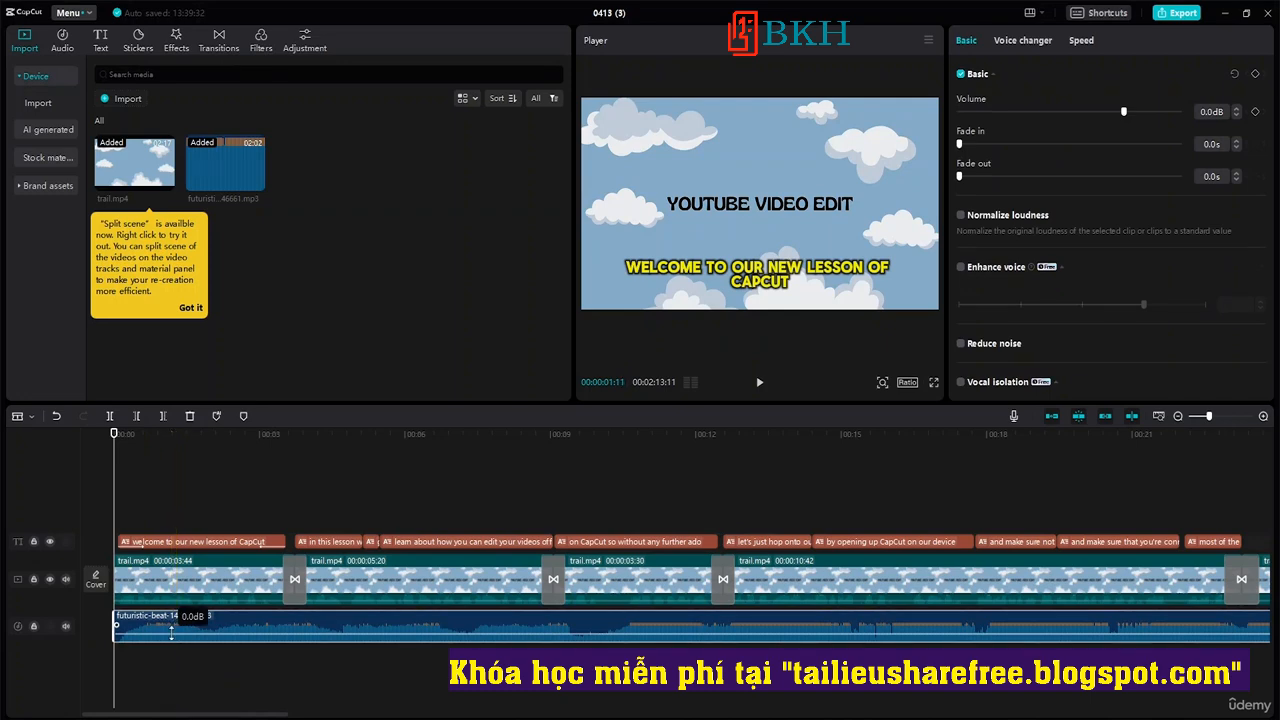
# Lower the background music's volume to -42.5 dB while playing the video to judge the balance with the voice.
pyautogui.moveTo(171, 632)
pyautogui.mouseDown()
pyautogui.moveTo(176, 646)
pyautogui.moveTo(184, 638)
pyautogui.mouseUp()
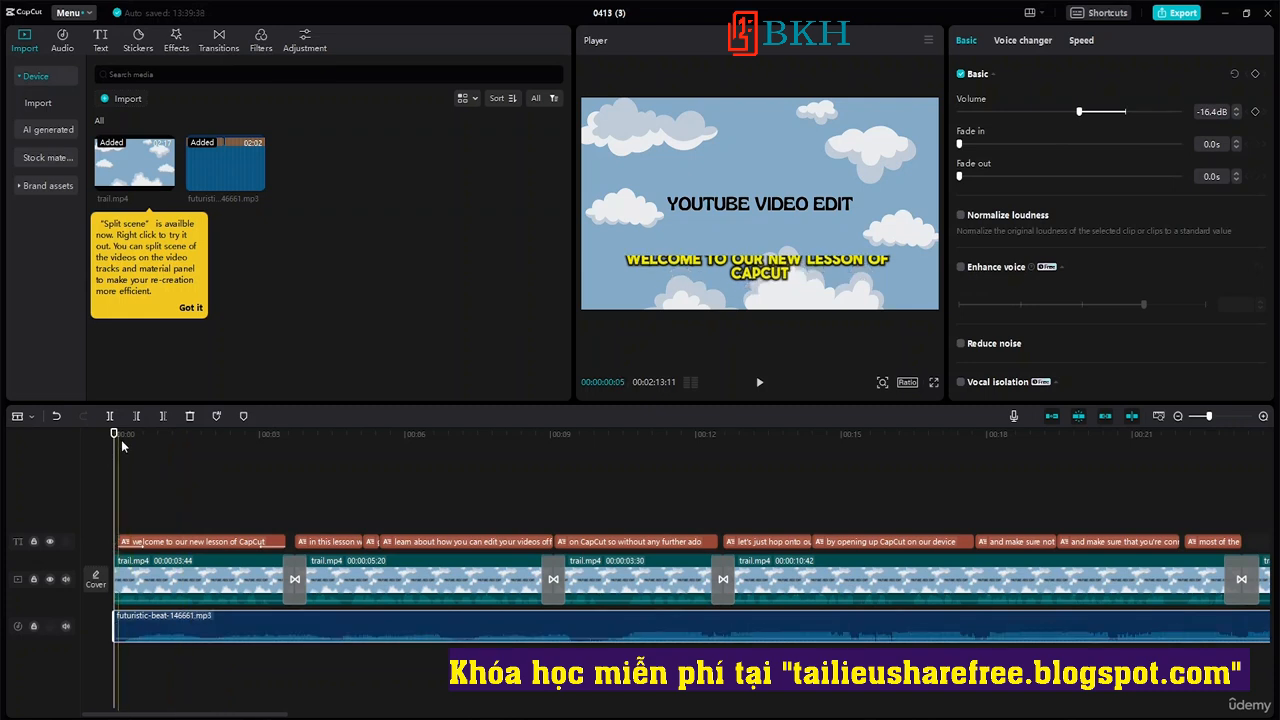
pyautogui.press('space')
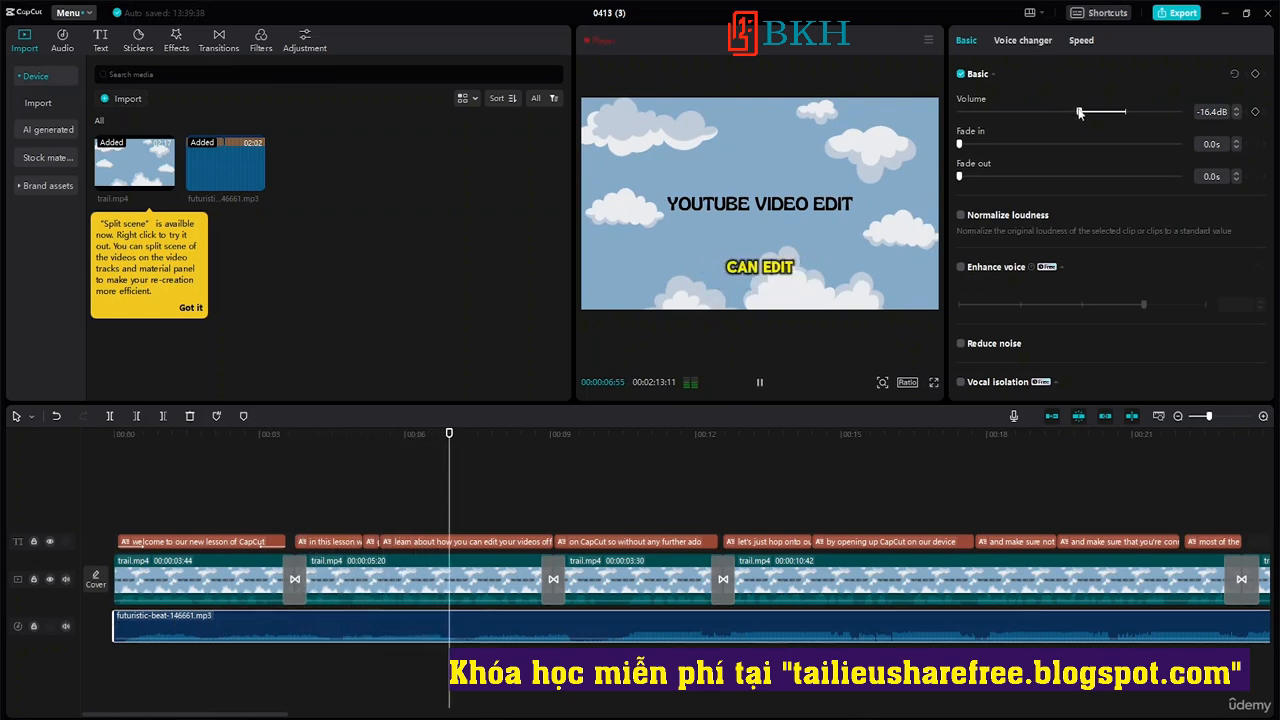
pyautogui.moveTo(1079, 112); pyautogui.dragTo(1047, 113)
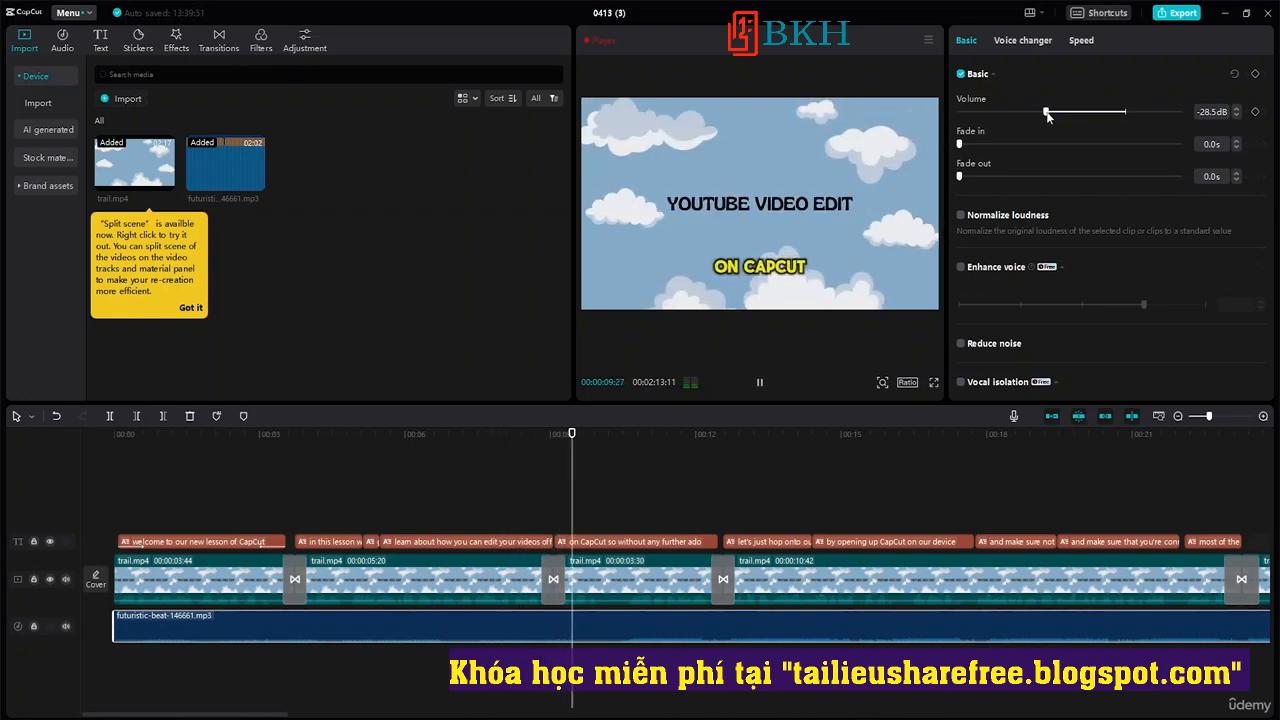
pyautogui.moveTo(1047, 113); pyautogui.dragTo(1007, 114)
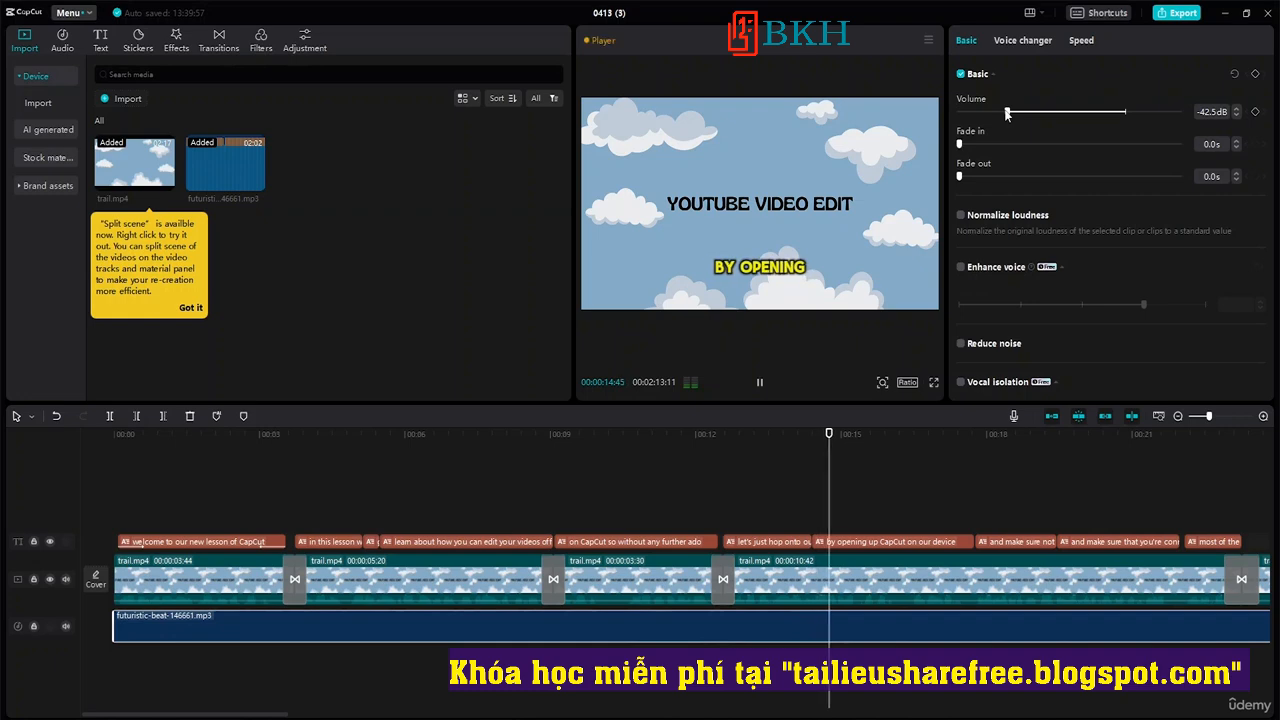
pyautogui.press('space')
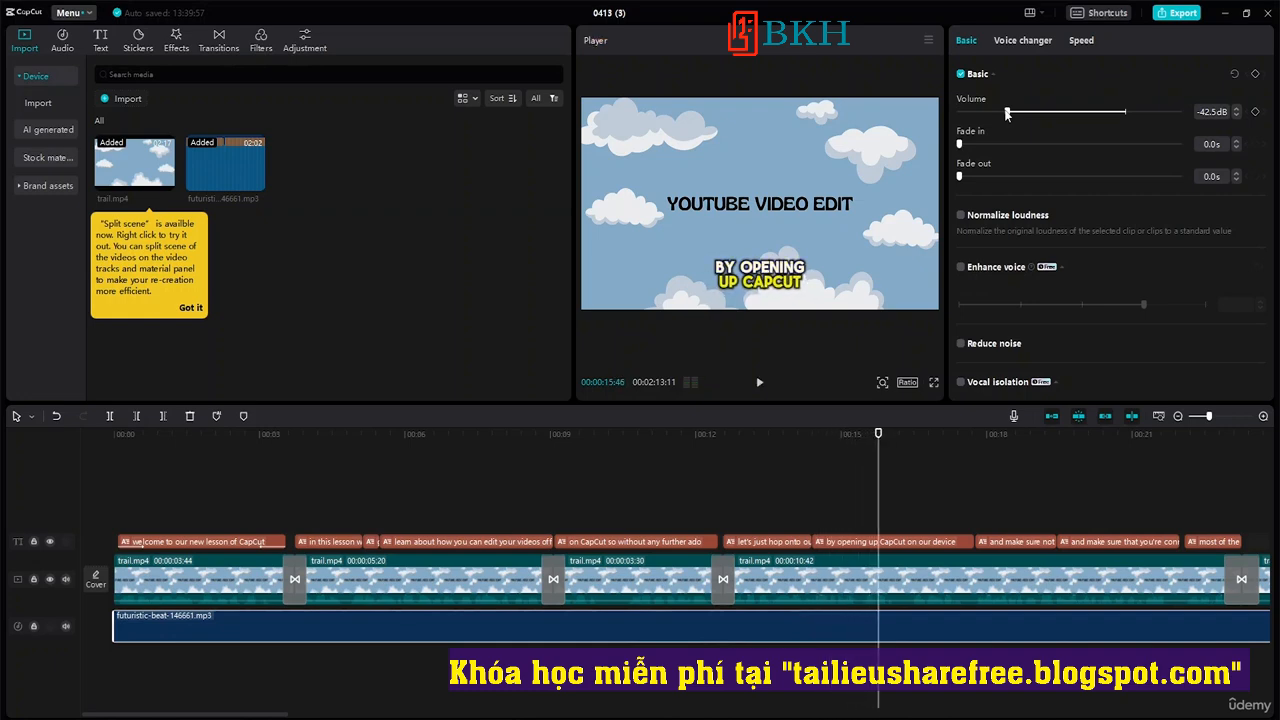
# Normalize the background music's loudness and set its fade-in to 5.8 s, playing it from the start of the timeline.
pyautogui.click(962, 216)
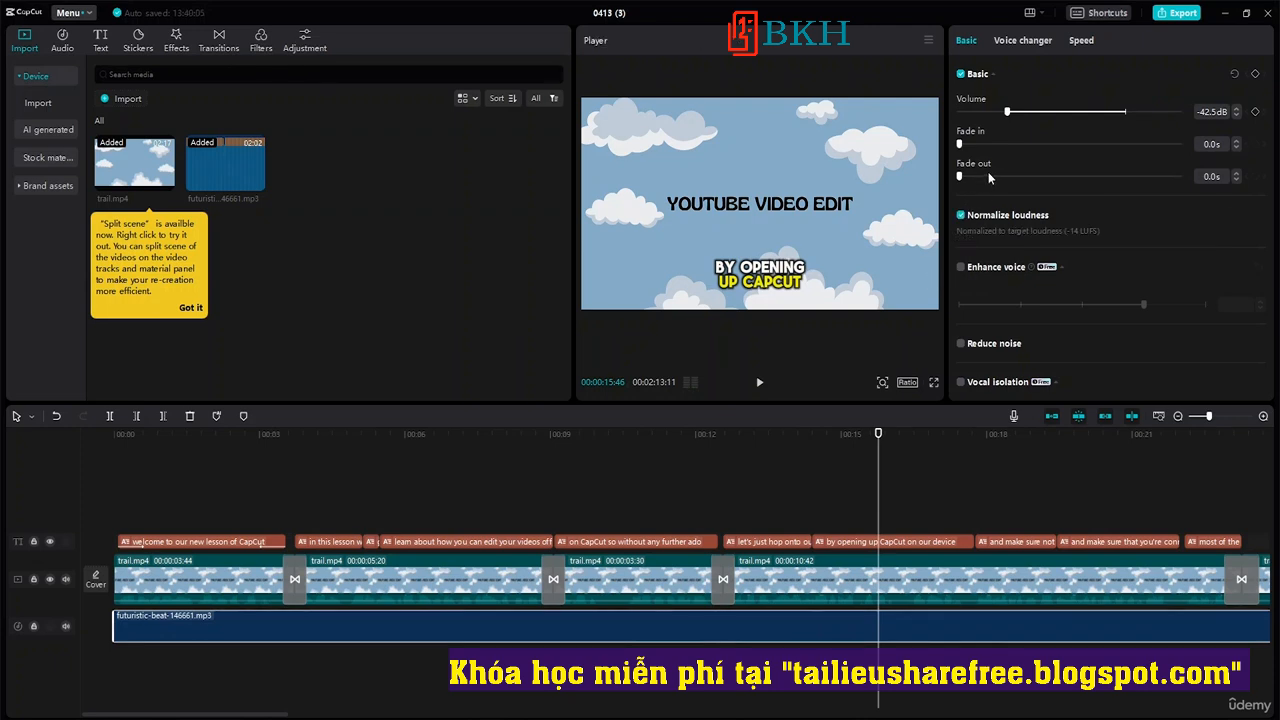
pyautogui.moveTo(960, 144); pyautogui.dragTo(1086, 144)
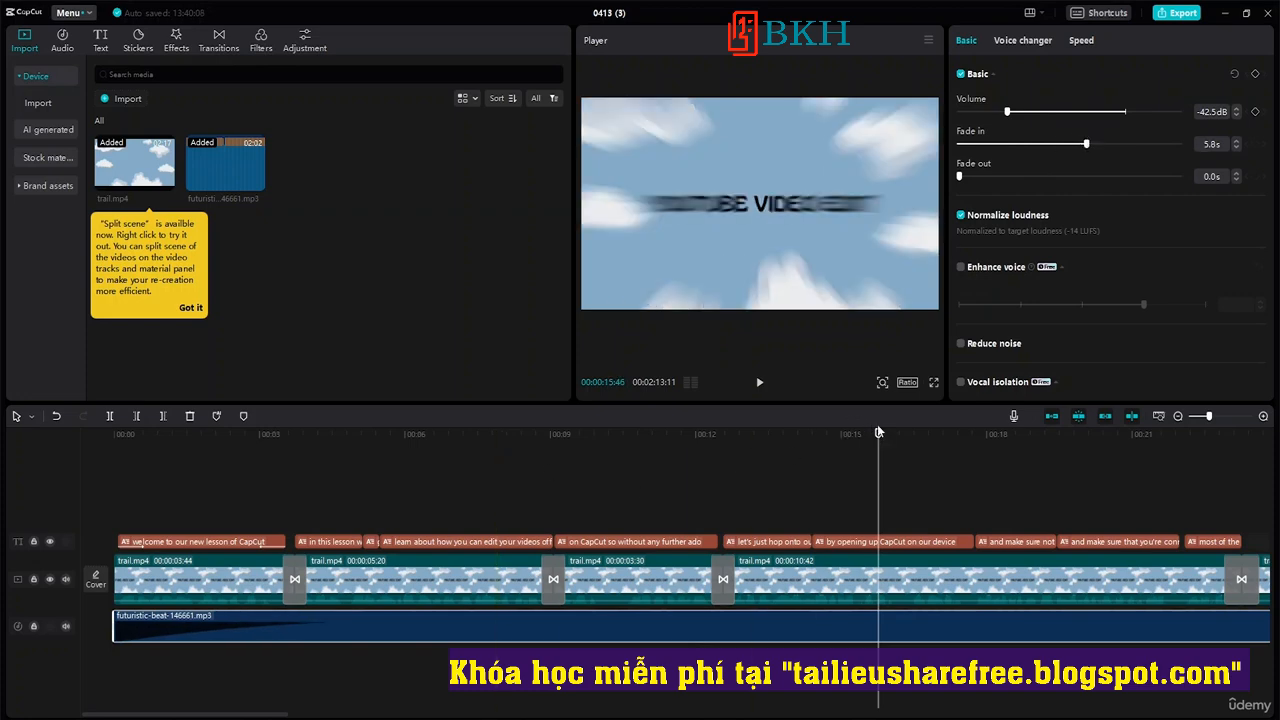
pyautogui.moveTo(879, 434); pyautogui.dragTo(106, 454)
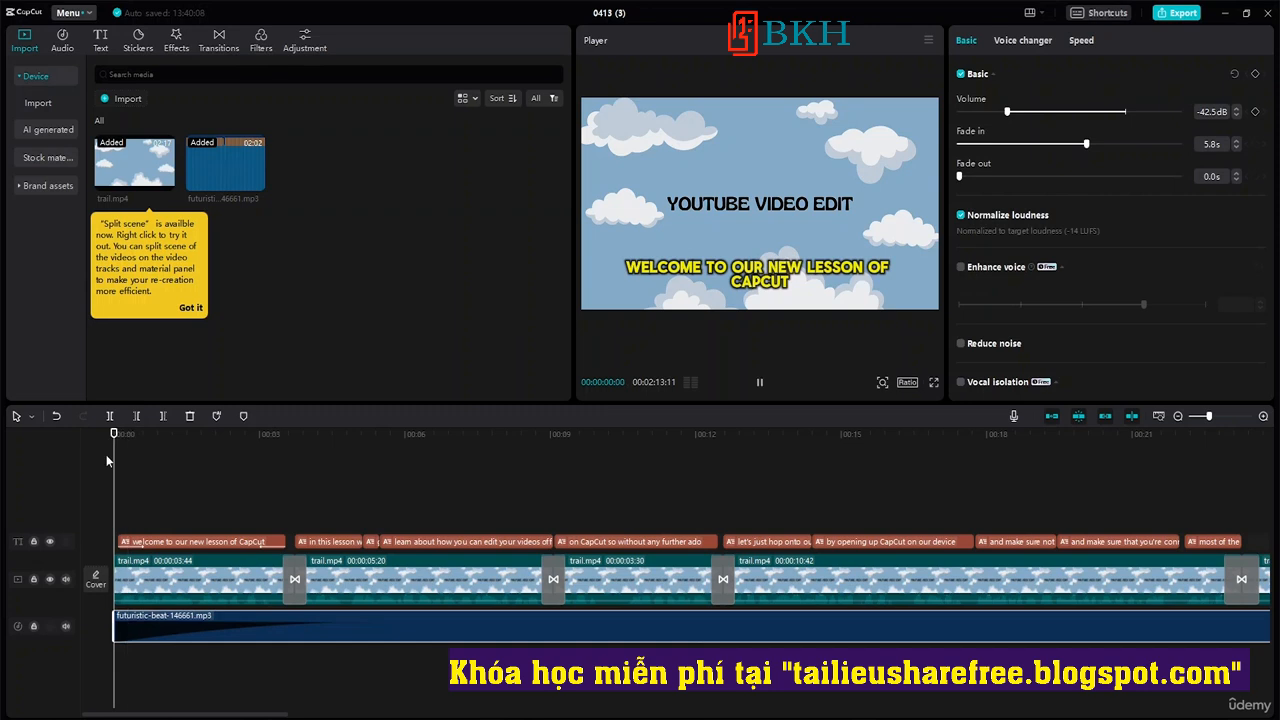
pyautogui.press('space')
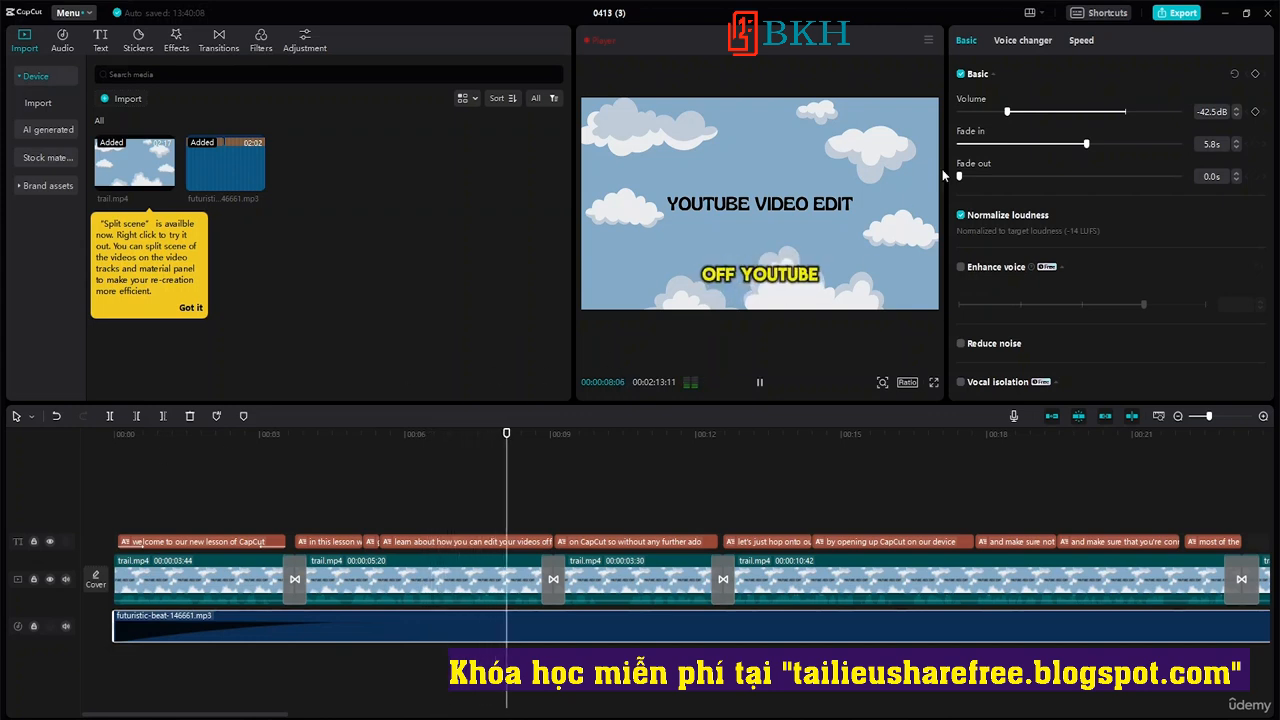
# Set the background music's fade-out to 3.5 s, pause playback and move the playhead to about 15 seconds.
pyautogui.moveTo(959, 176); pyautogui.dragTo(1036, 190)
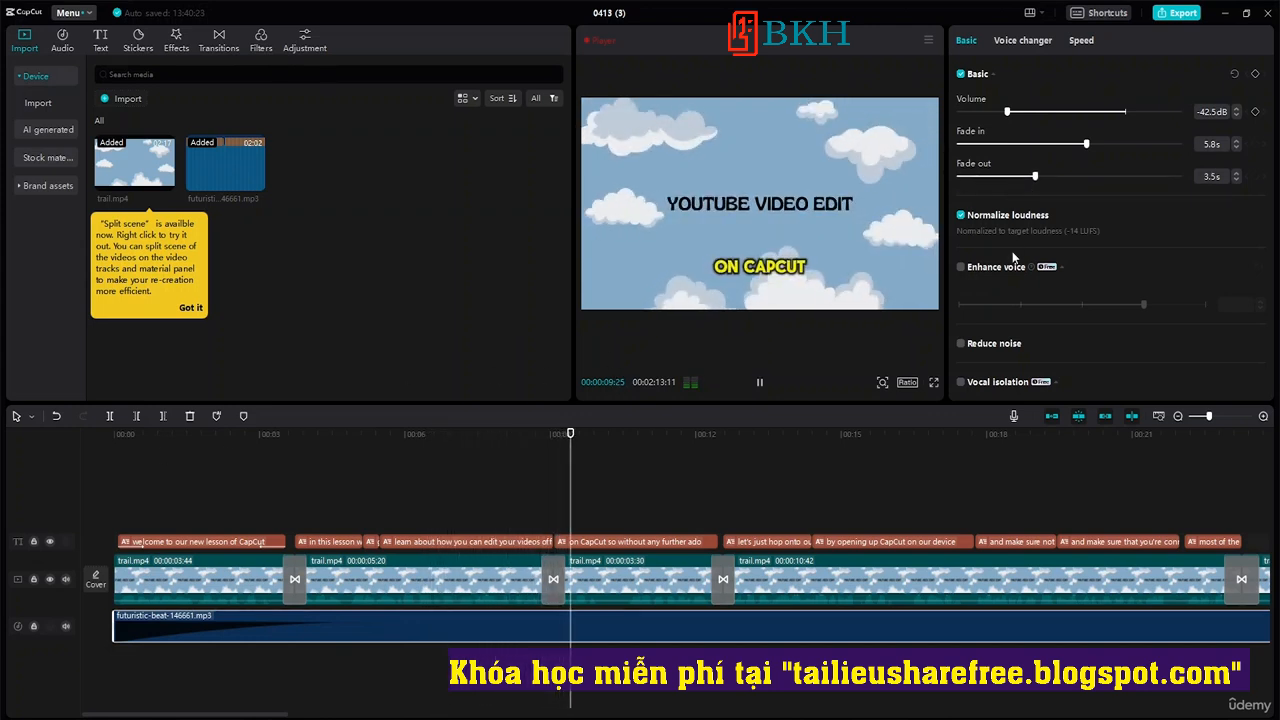
pyautogui.press('space')
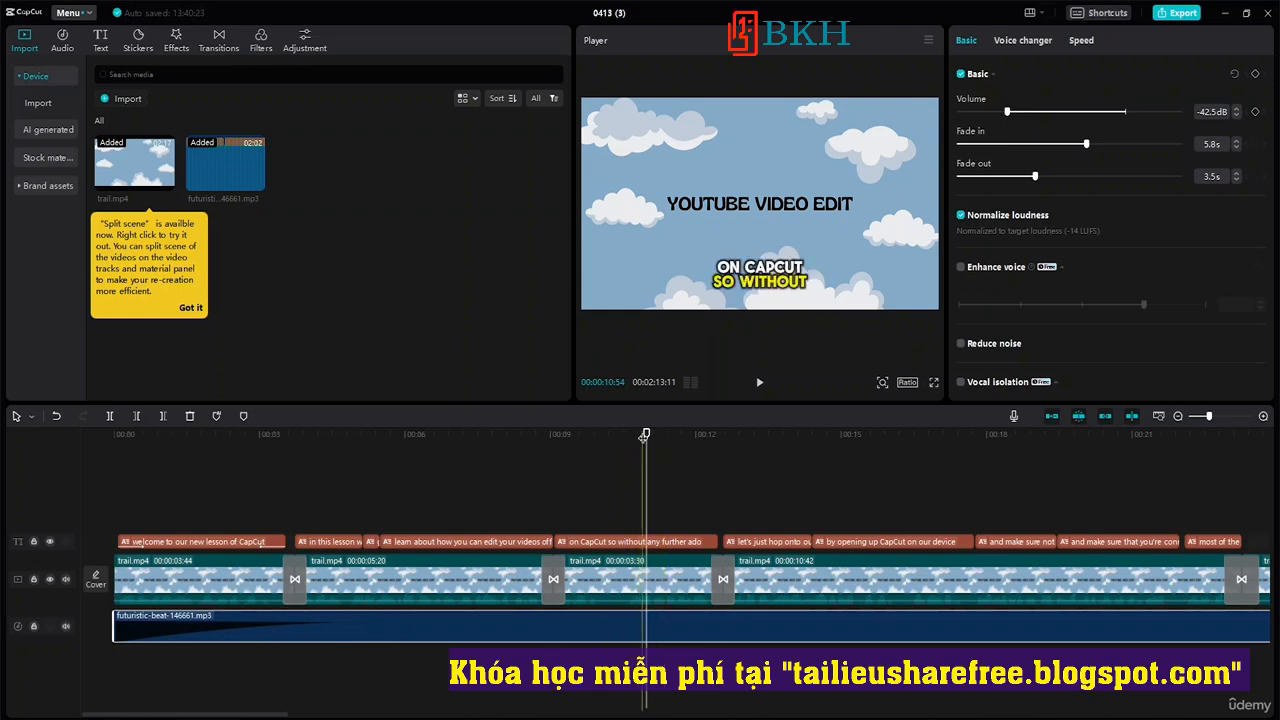
pyautogui.moveTo(643, 437); pyautogui.dragTo(839, 436)
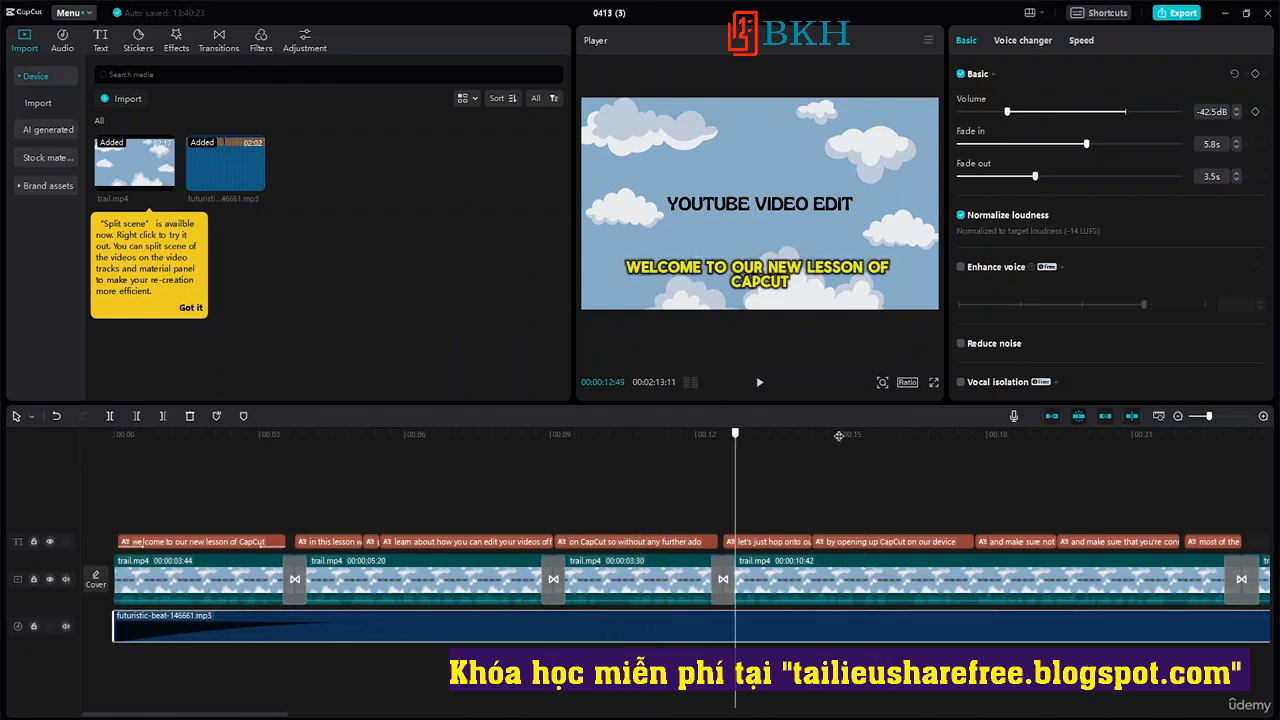
# Open the export settings for the project and turn on the copyright check.
pyautogui.click(1176, 12)
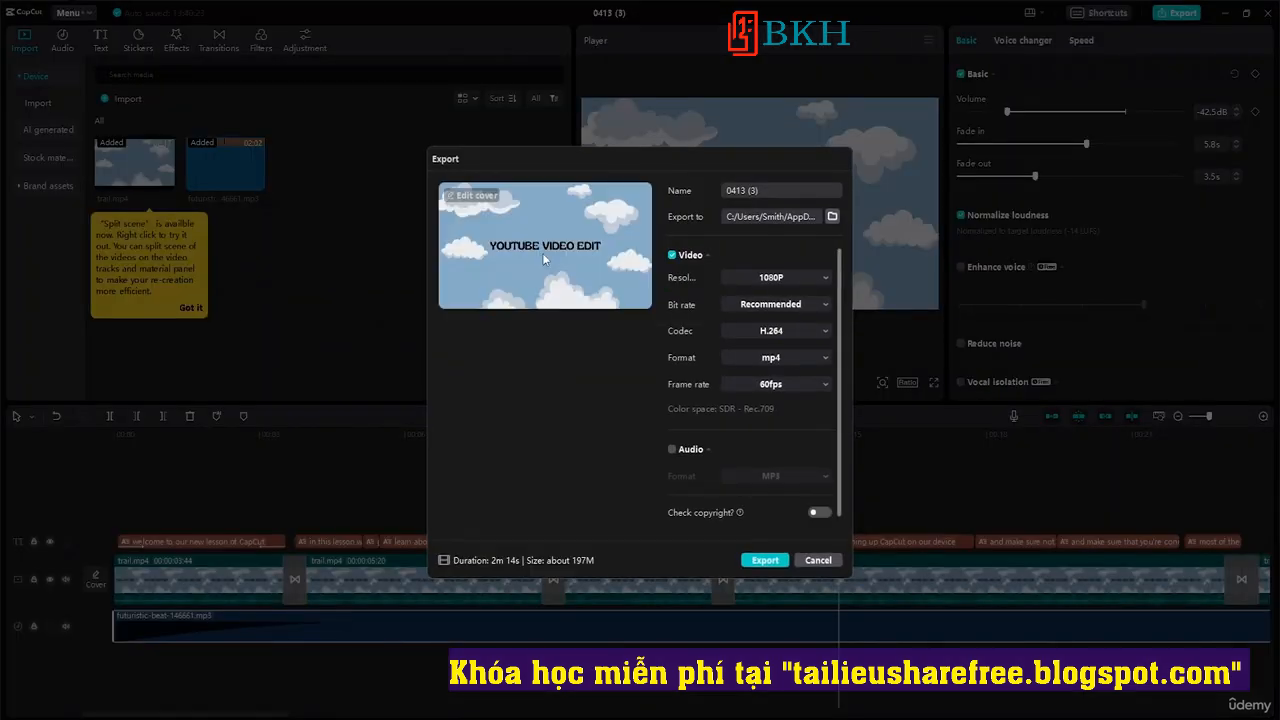
pyautogui.click(818, 513)
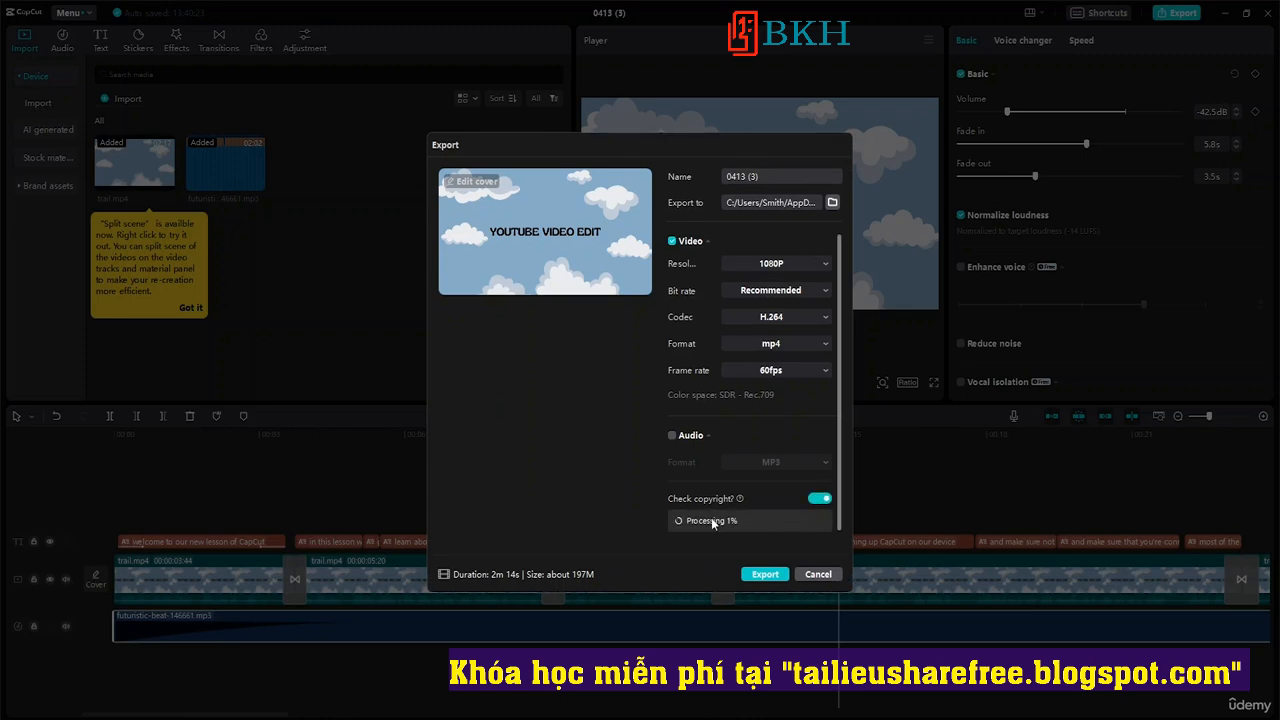